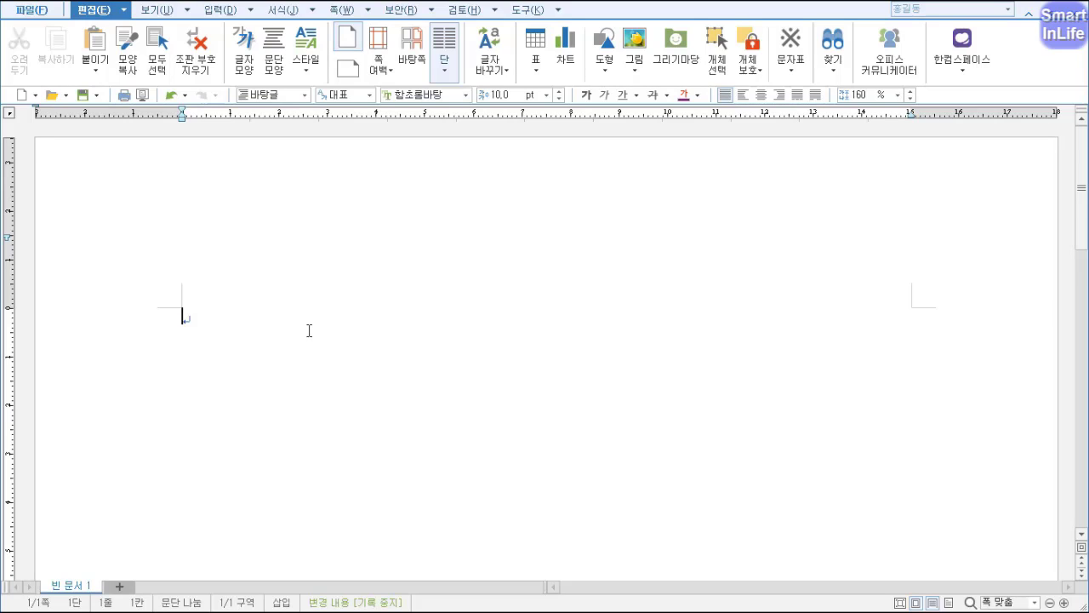
Write the title line "상공은행, 현지은행 인수해 추격 채비" and start a new paragraph below it
{"action": "type", "text": "상공읍"}
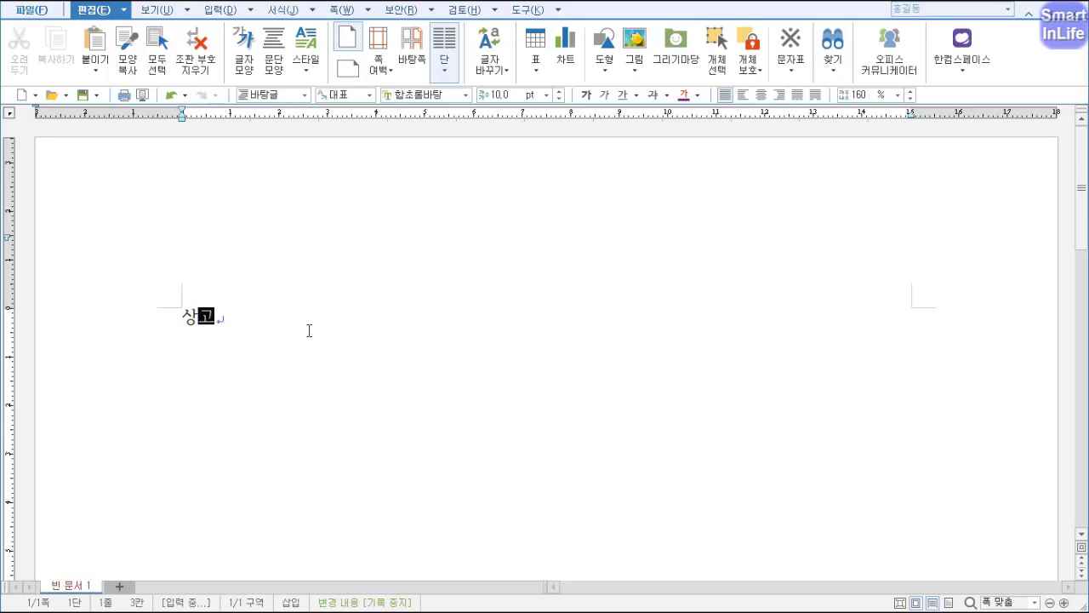
{"action": "type", "text": "행, 현"}
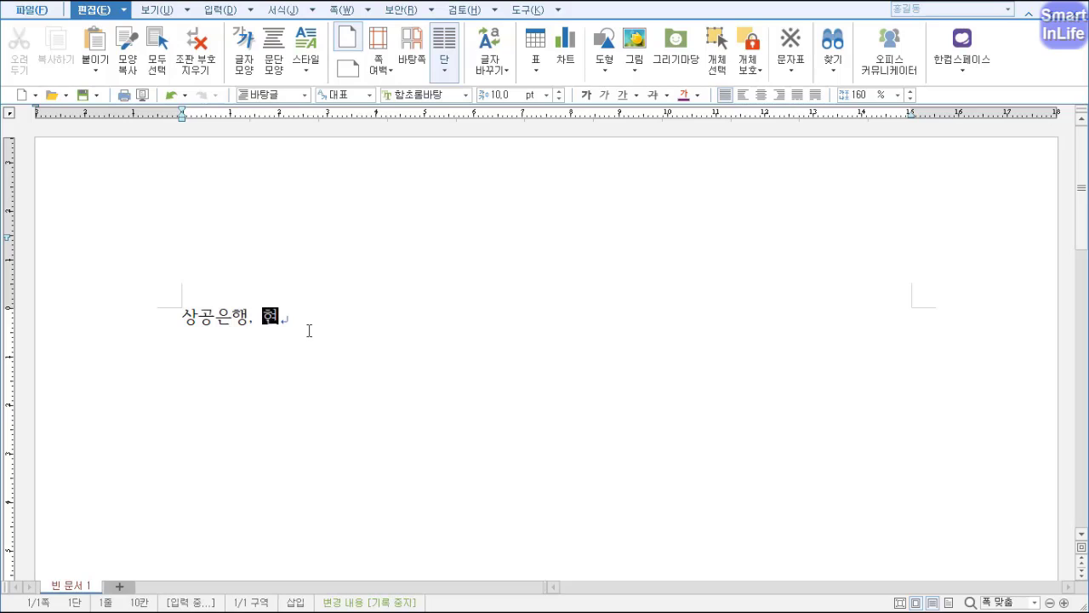
{"action": "type", "text": "지은행 인수해 추"}
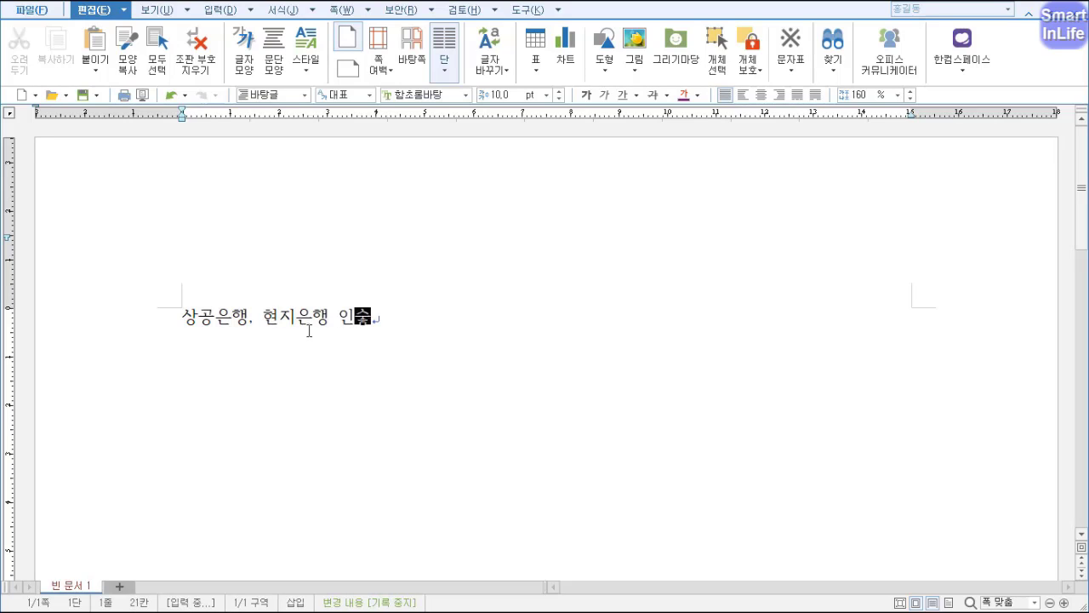
{"action": "type", "text": "격 "}
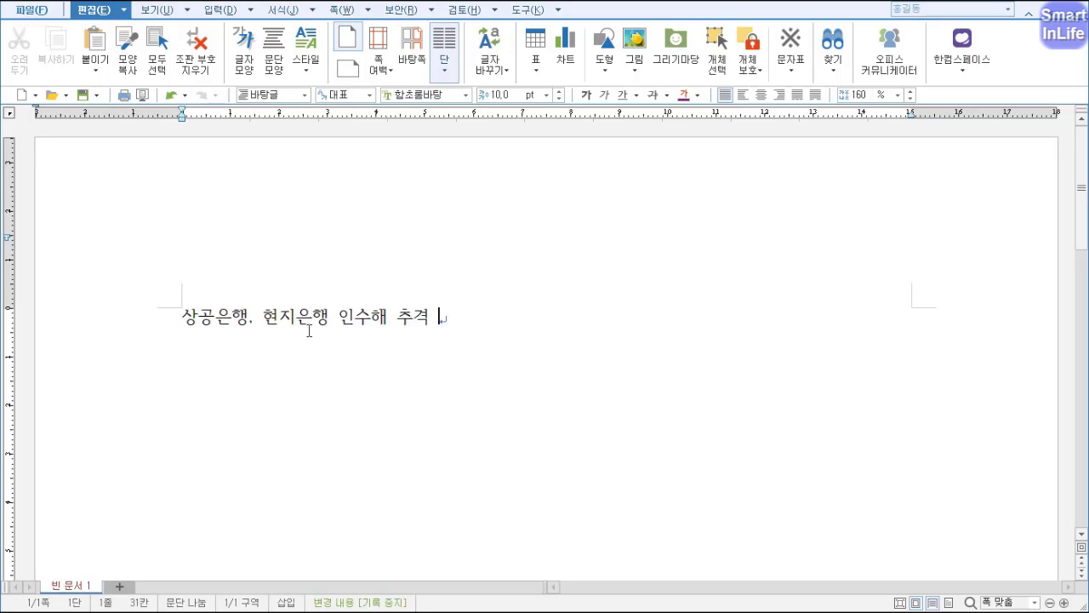
{"action": "type", "text": "채비"}
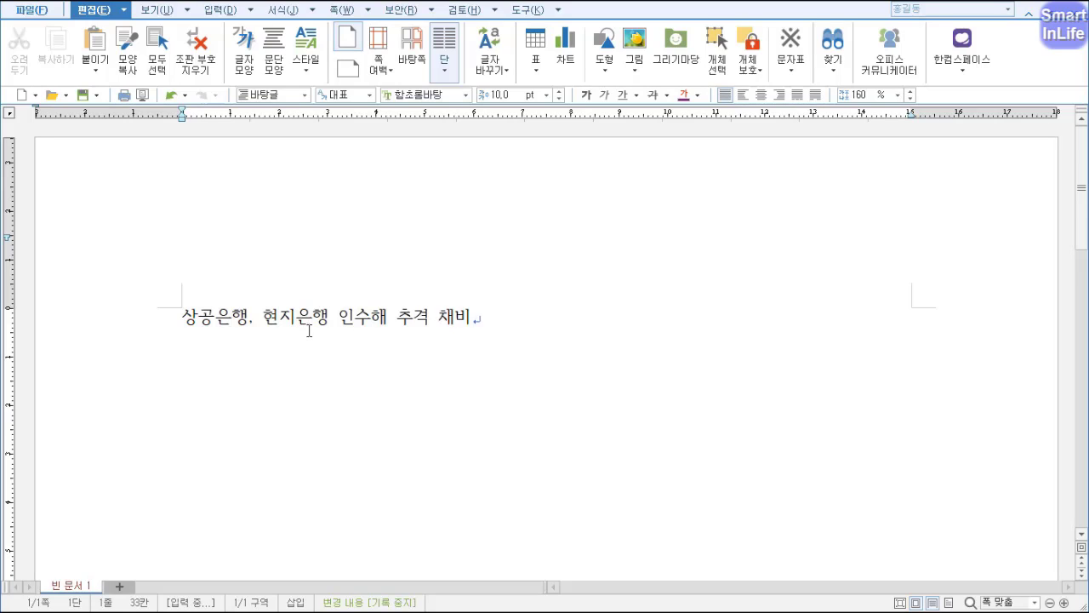
{"action": "key", "text": "Return"}
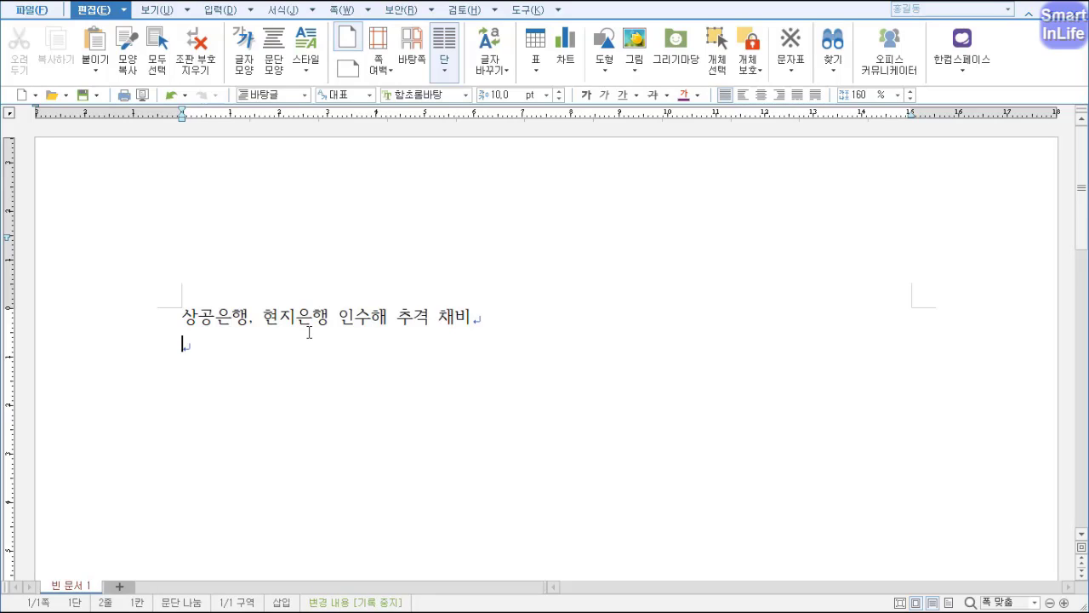
Begin the body with "인도네시아 자카르타(Indonesia Jakarta) 위스마 물리아타워에 위치한 이도네이사 상공 은행", the executive's full name, and "부행장은 요즘 눈코 뜰 새 없이 바쁜 나날을 보내고 있다"
{"action": "type", "text": "인도네시"}
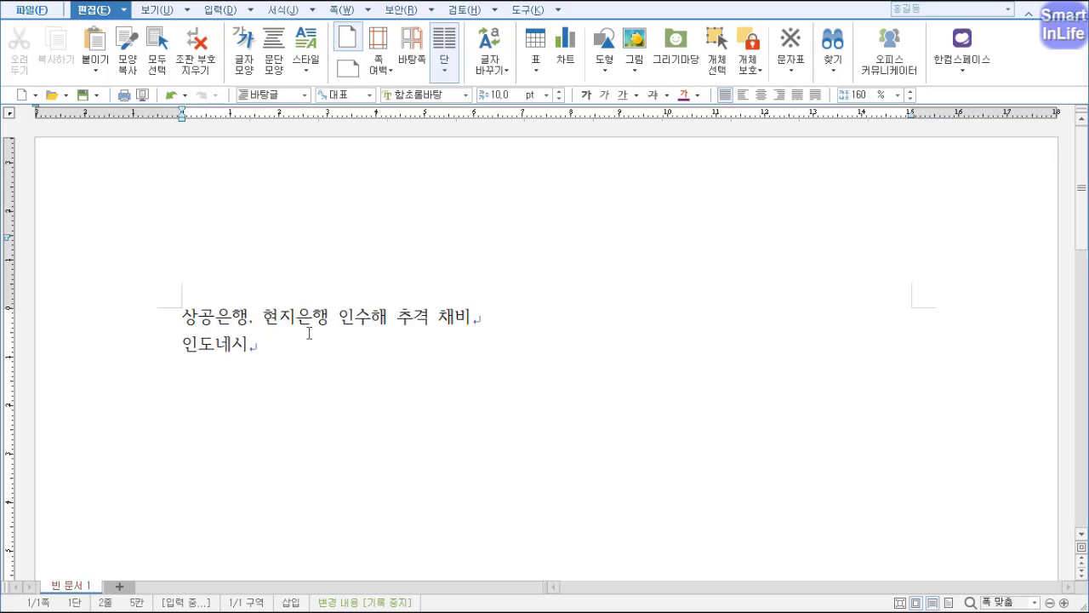
{"action": "type", "text": "아 자카르타(Indonesia Ja"}
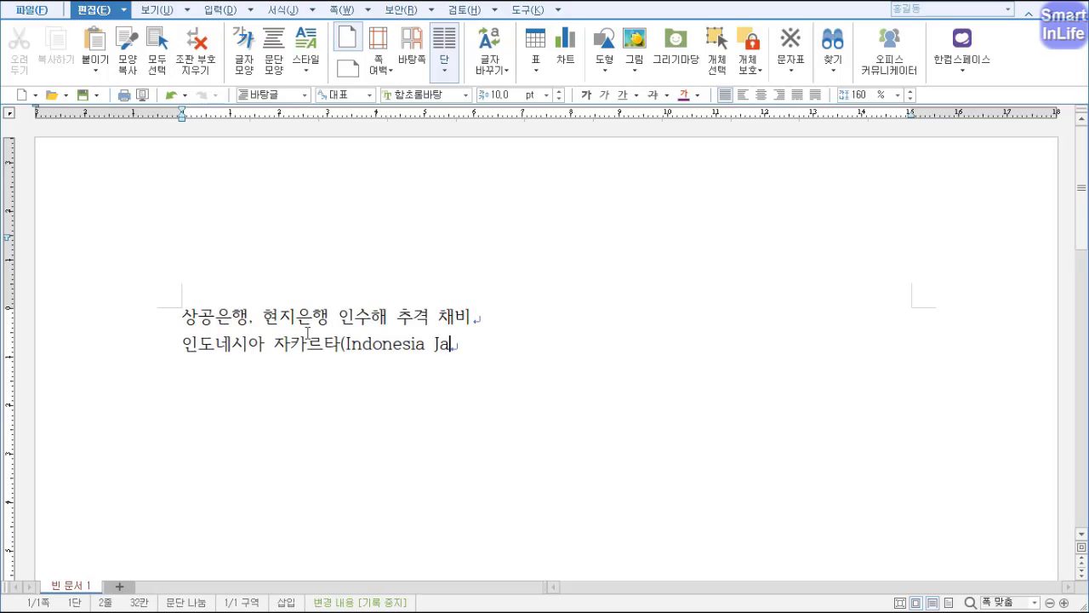
{"action": "type", "text": "karta) 위스마 물리아타워에 위치한 이도네이사 사."}
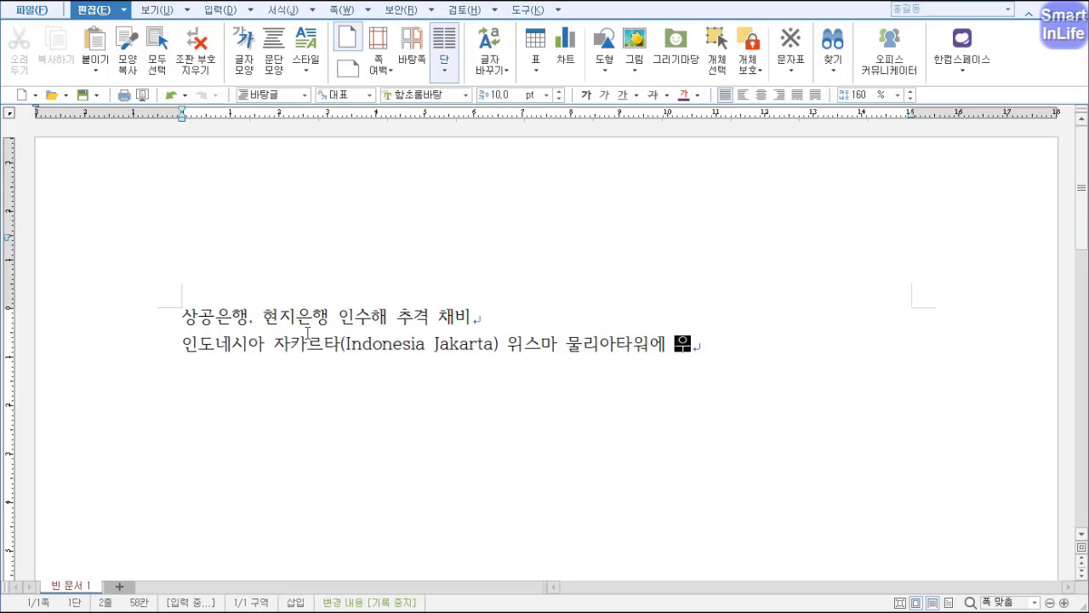
{"action": "type", "text": "공 은행 홍길동"}
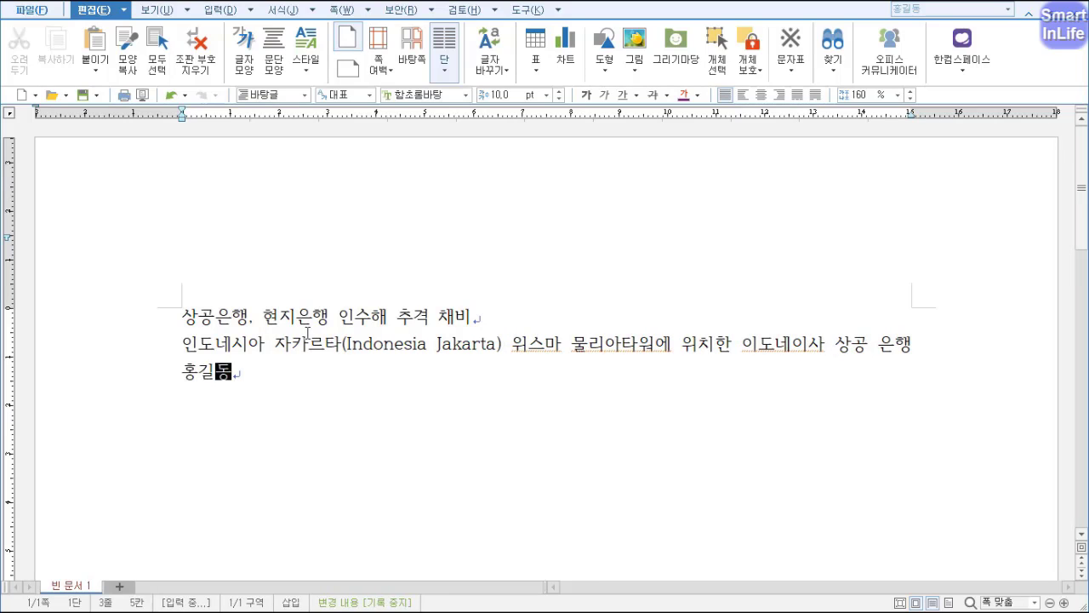
{"action": "type", "text": " 부행장은 요즘 누ㄴ코 뜰 새 없이 바쁜 나날을 보내고 ㅇ"}
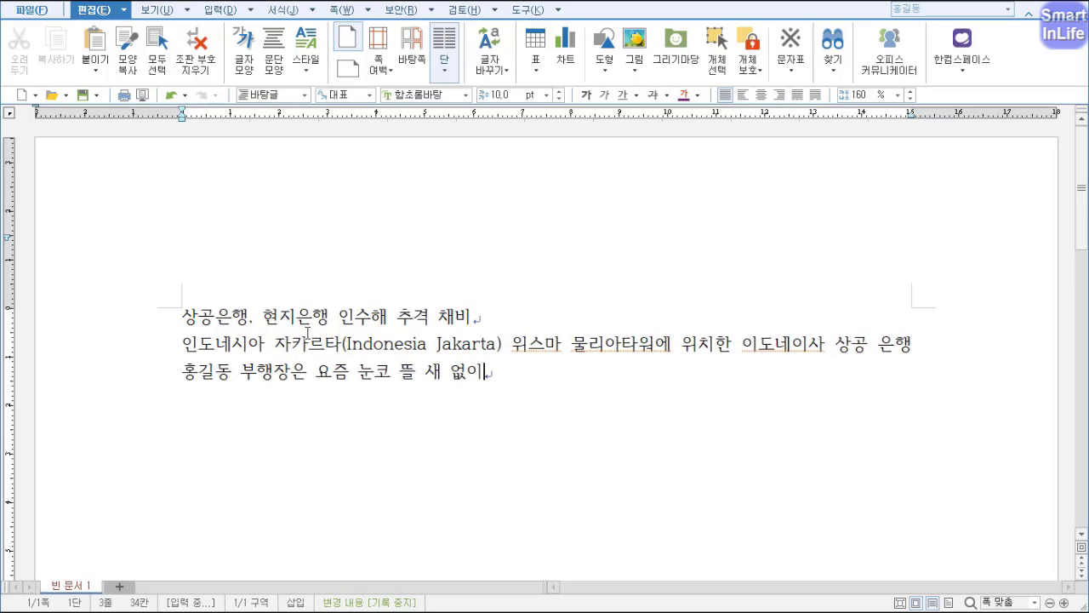
Continue the paragraph with the sentence "인도네이사에서 올해 새로 내야 할 지점이 6곳이나 되기 때문이다."
{"action": "type", "text": "ㅣㅆ다. 인도네이사에서 올해 새로 "}
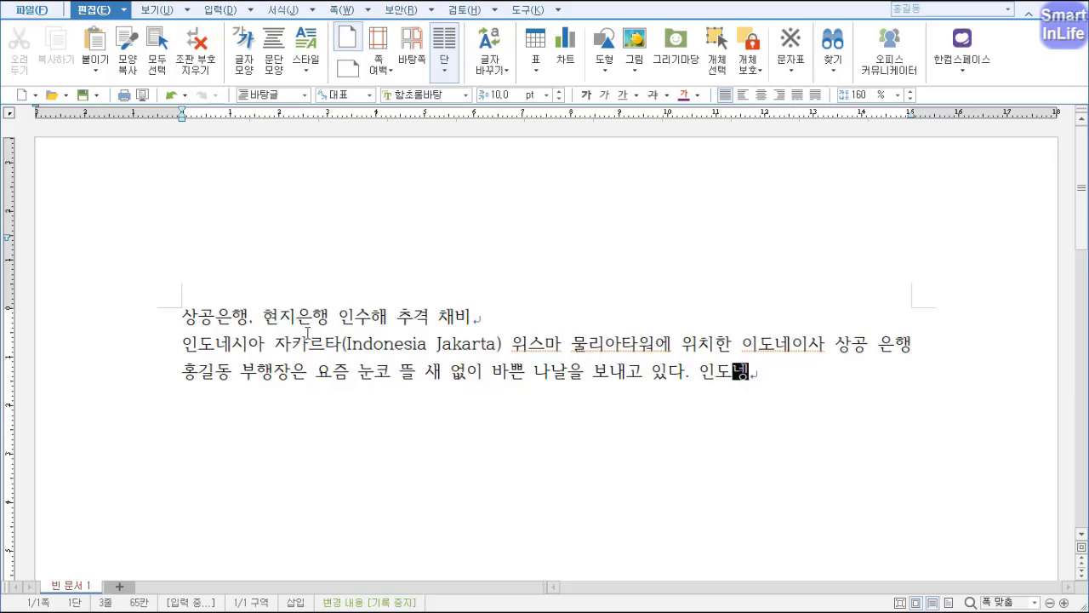
{"action": "type", "text": "내야 할 지점이 "}
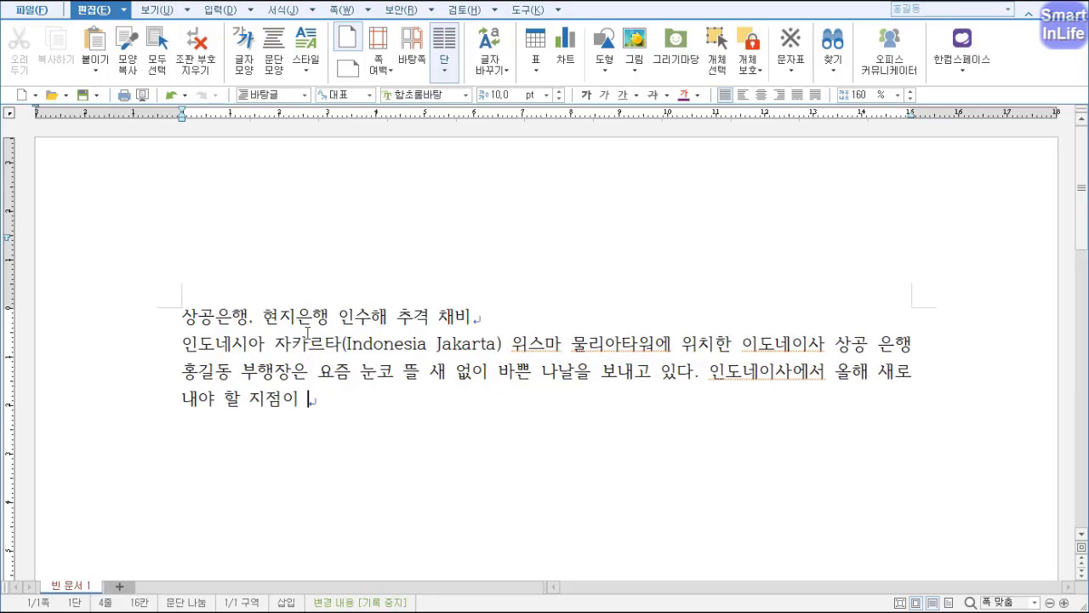
{"action": "type", "text": "6곳이나 되기 때문이다. 상공은행은 이곳에서 작녀"}
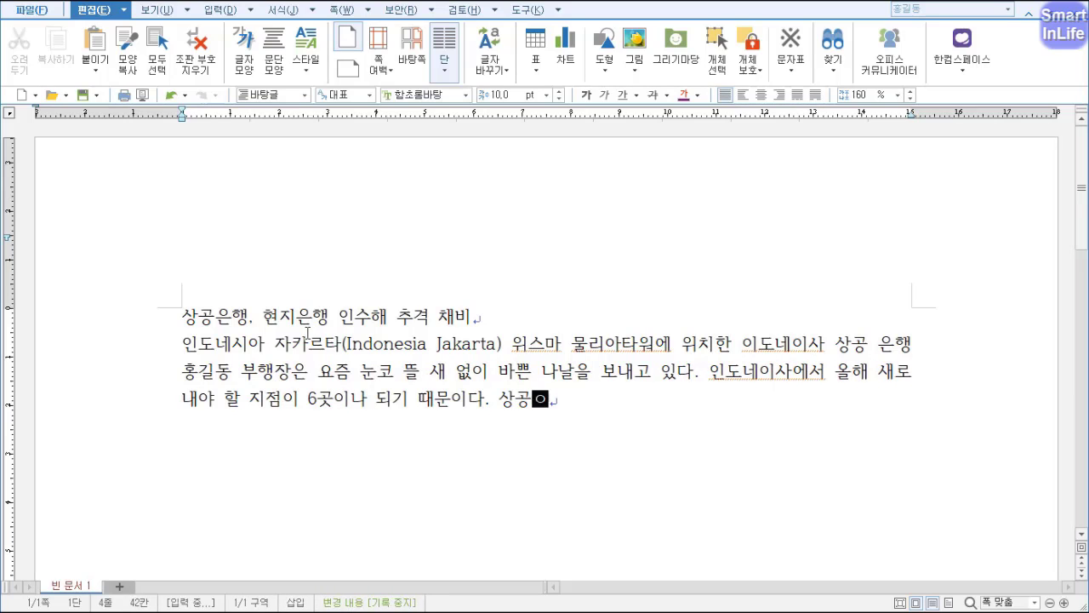
Write the next sentence as "상공은행은 이곳에서 작년에만 10개 지점(Branch Office)을 늘렸지만 다른 외국계 은행들과 경쟁(Competition)하기엔 여전히 부족" with an opening parenthesis
{"action": "type", "text": "ㄴ에만 10개 지점(Branch Of"}
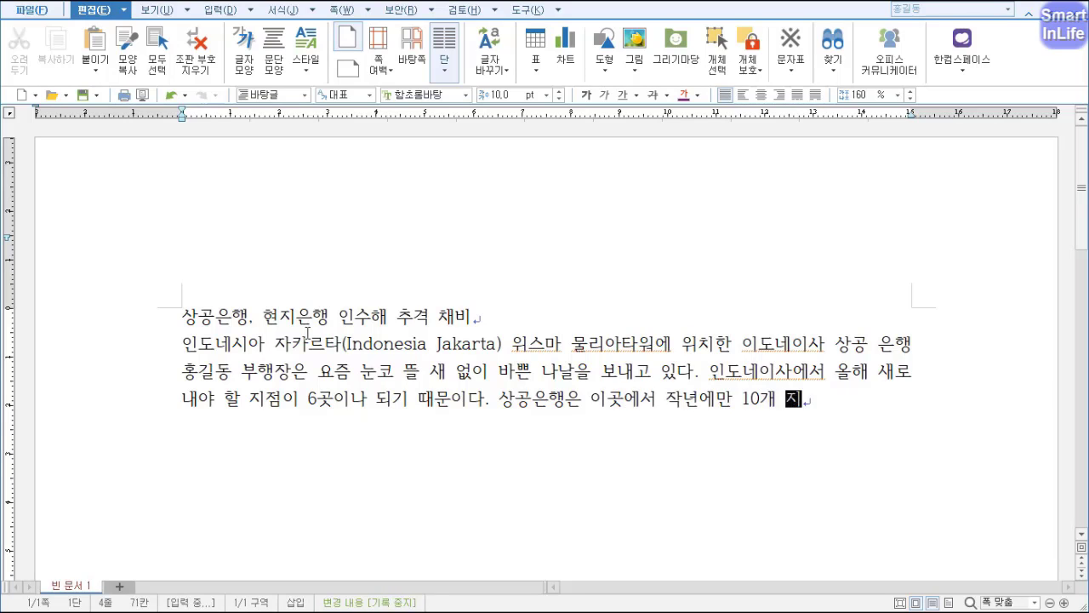
{"action": "type", "text": "fice)을 늘렸지만 다른 ㅇ"}
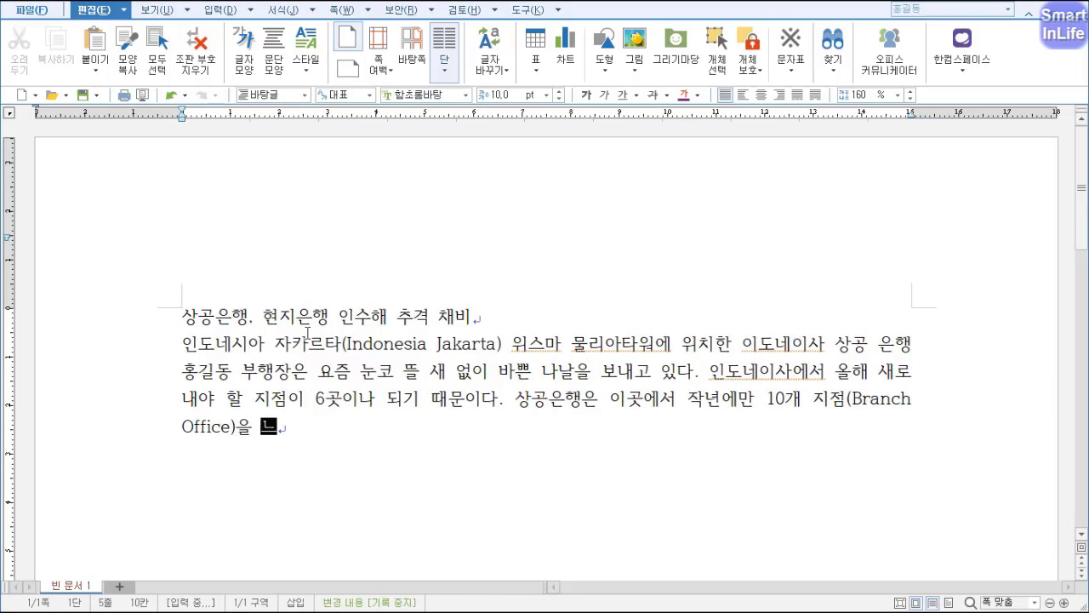
{"action": "type", "text": "ㅚ국계 은행들과 경쟁(Comp"}
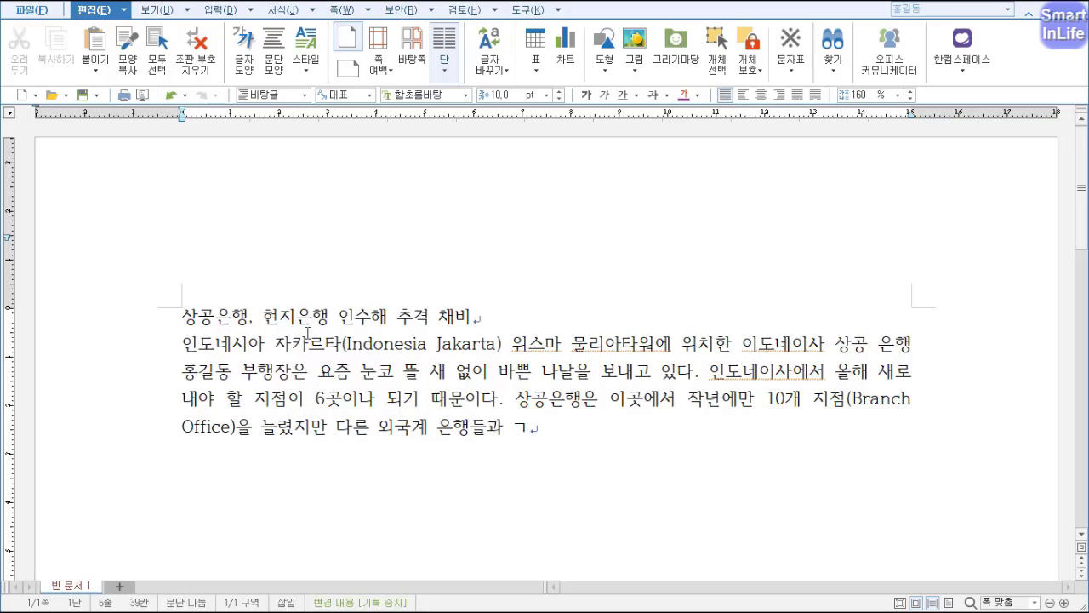
{"action": "type", "text": "etition)"}
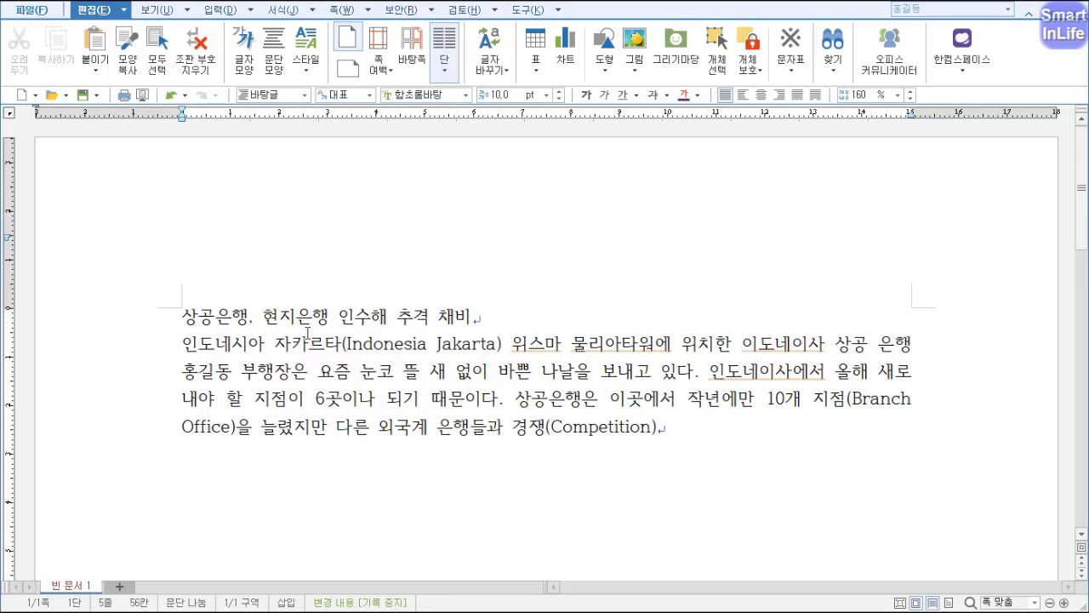
{"action": "type", "text": "하기엔 여전히 부족("}
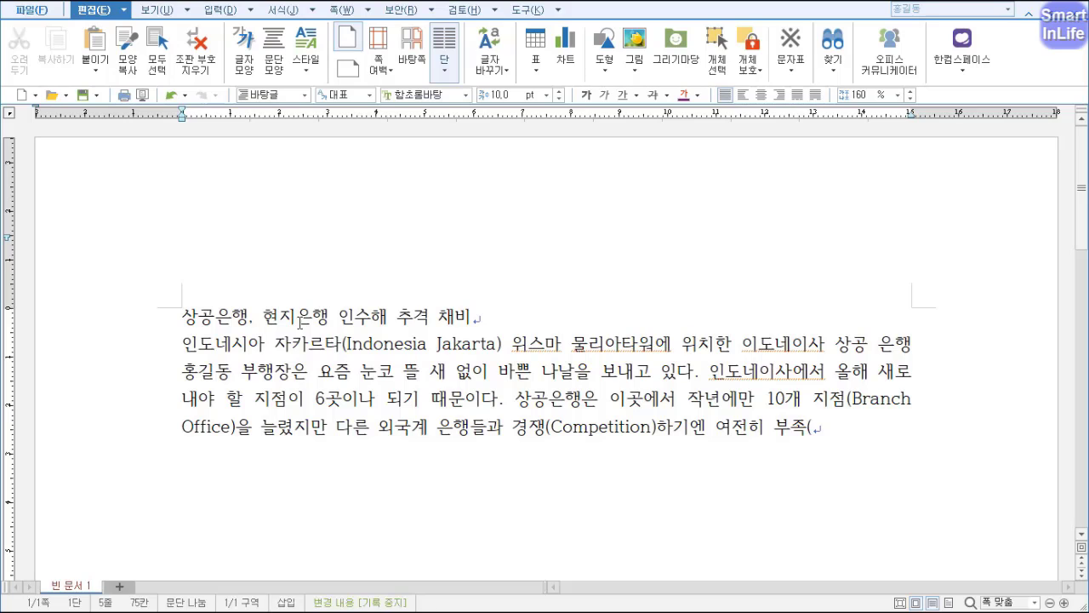
Enter 부족 in the parentheses converted to the Hanja 不足, finish the sentence with "하다." and leave a blank line below
{"action": "type", "text": "부족"}
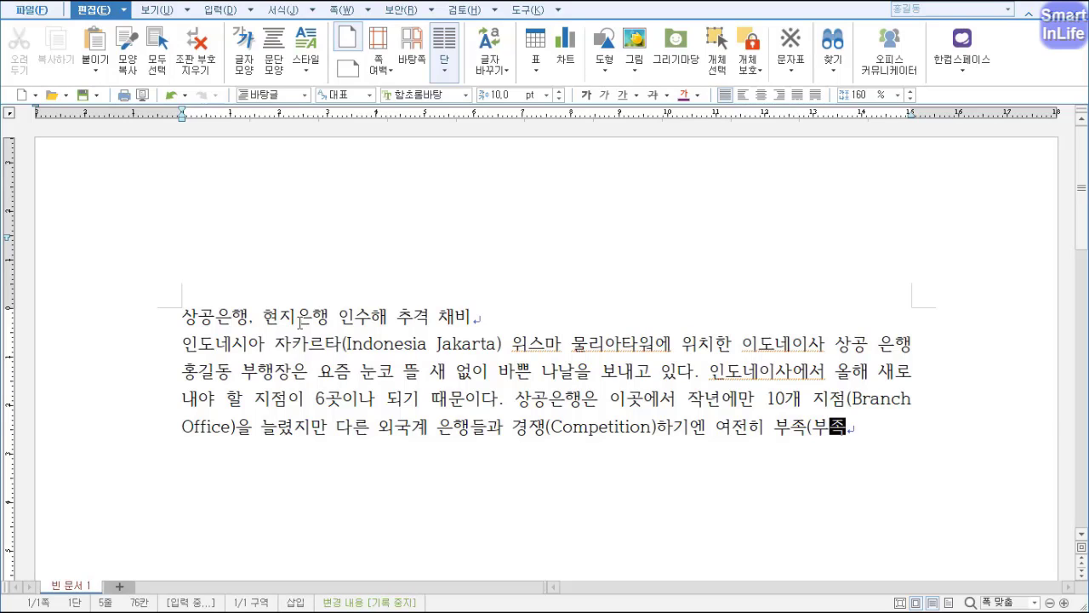
{"action": "key", "text": "F9"}
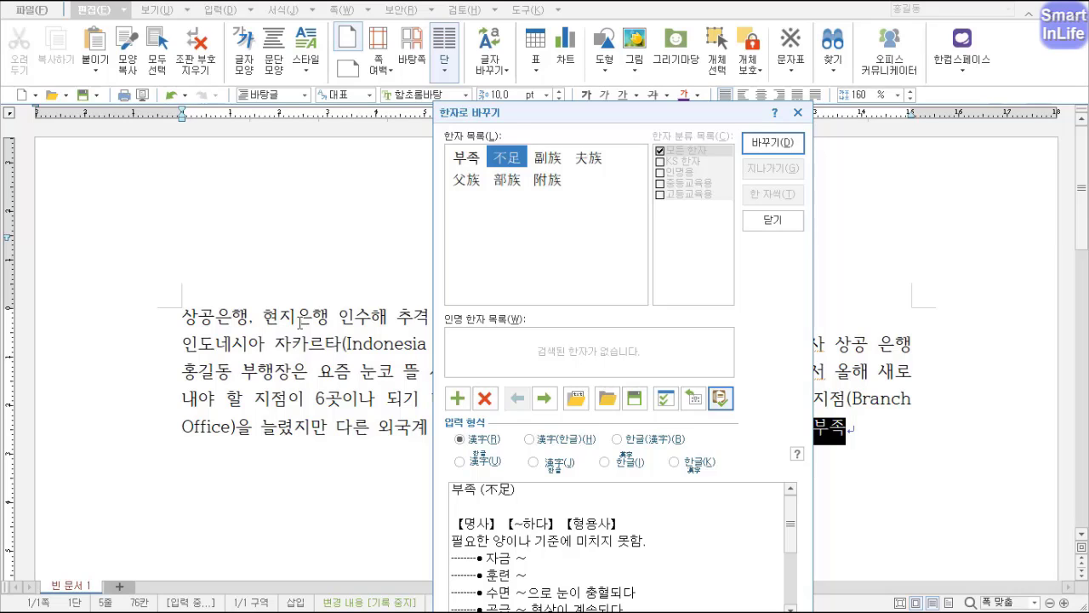
{"action": "key", "text": "Return"}
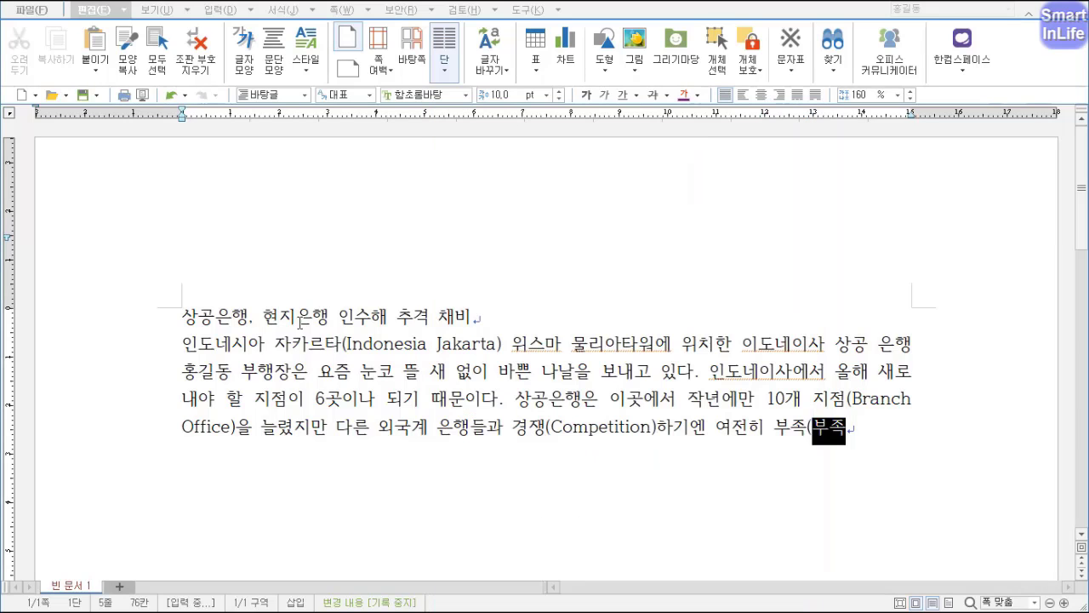
{"action": "type", "text": ")"}
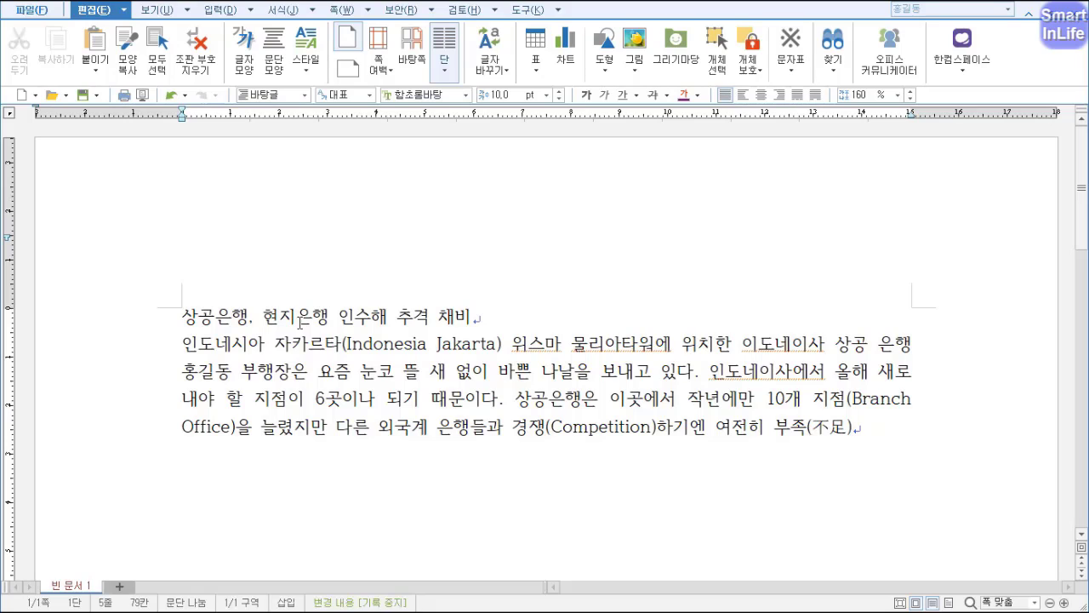
{"action": "type", "text": "하다."}
{"action": "key", "text": "Return"}
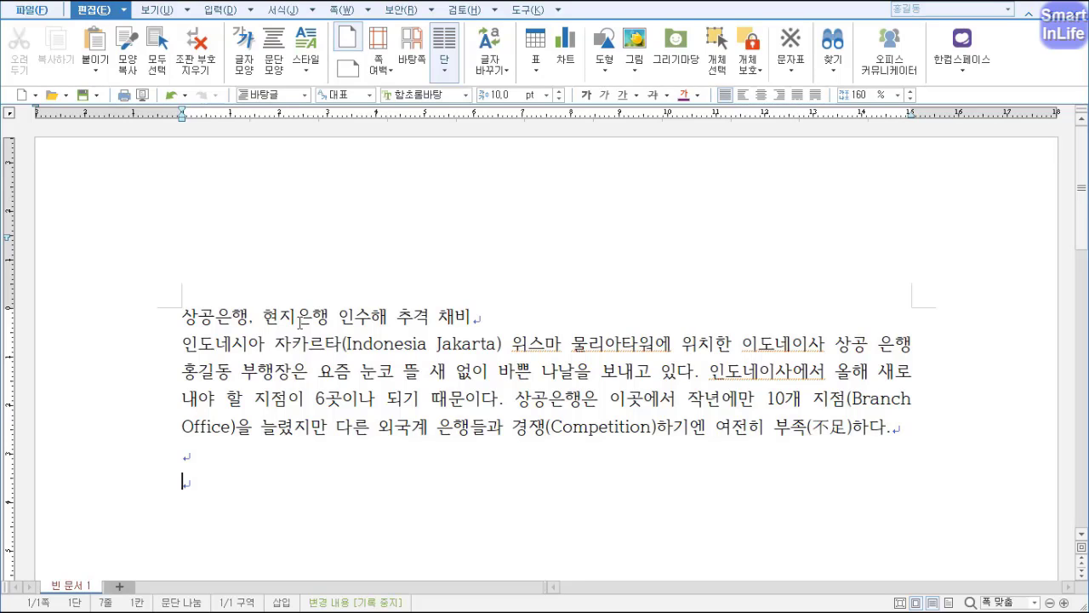
Write the subheading "연지 은행 인수하여 급성장" and start a new paragraph below it
{"action": "type", "text": "연지 은행 인수하여"}
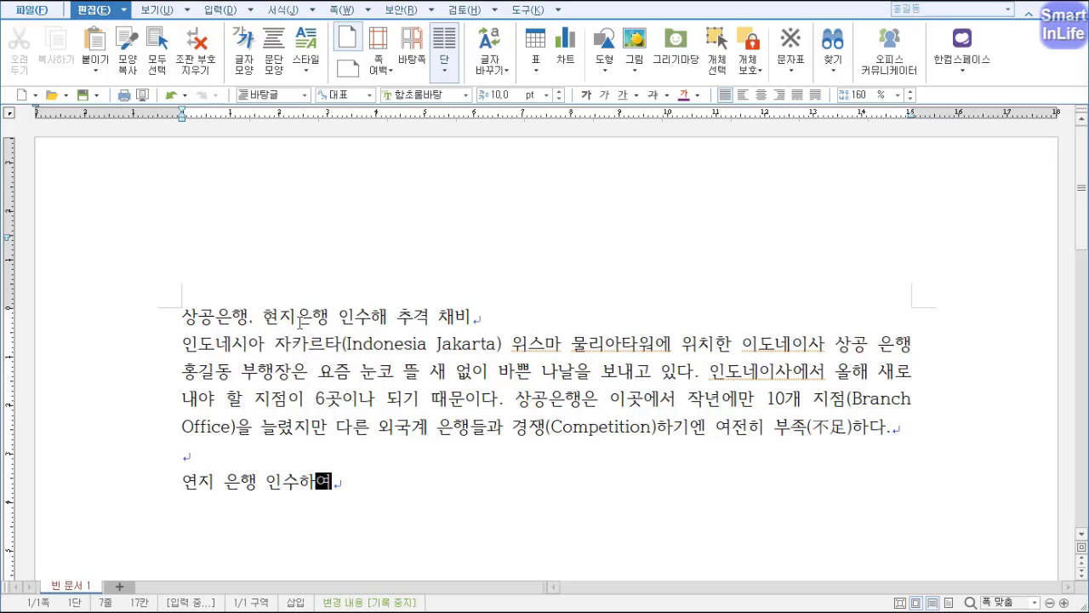
{"action": "type", "text": " 급서ㅇ장"}
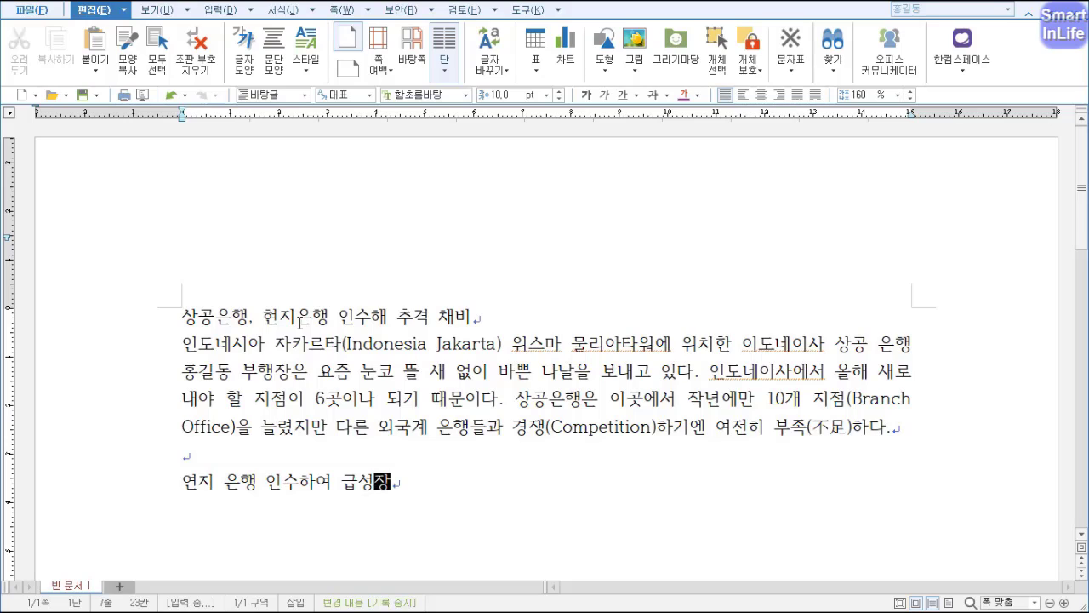
{"action": "key", "text": "Return"}
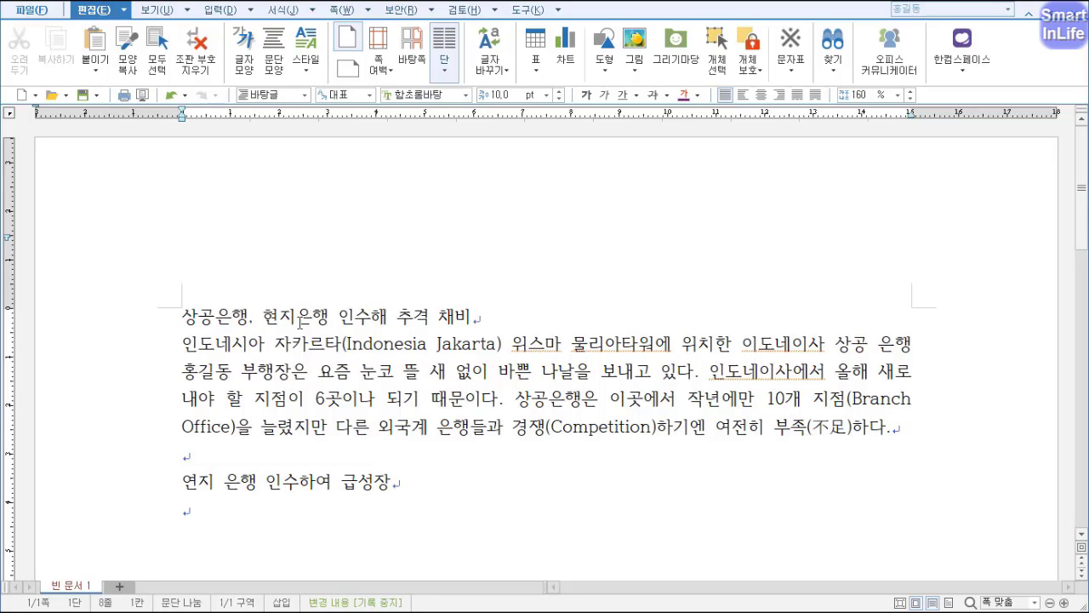
Write the sentence "인도네시아는 상공은행과 대한은행 등이 나름 현지 시장을 확대(Expansion)하기 위해 노력하고 있는 곳이다" under the subheading
{"action": "type", "text": "이"}
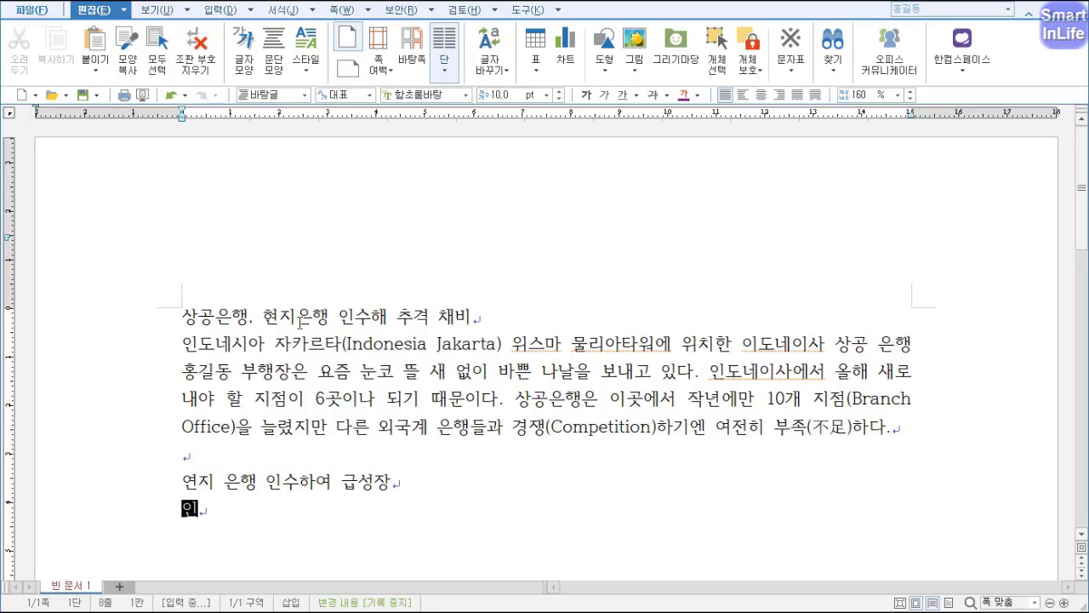
{"action": "type", "text": "도네"}
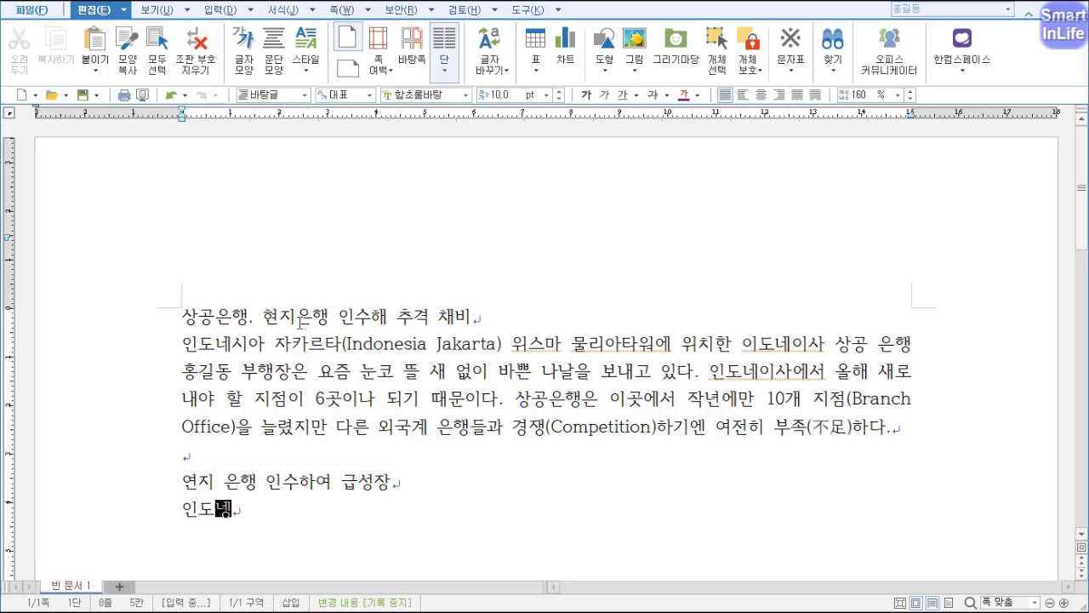
{"action": "type", "text": "시아는 상공은행과 대"}
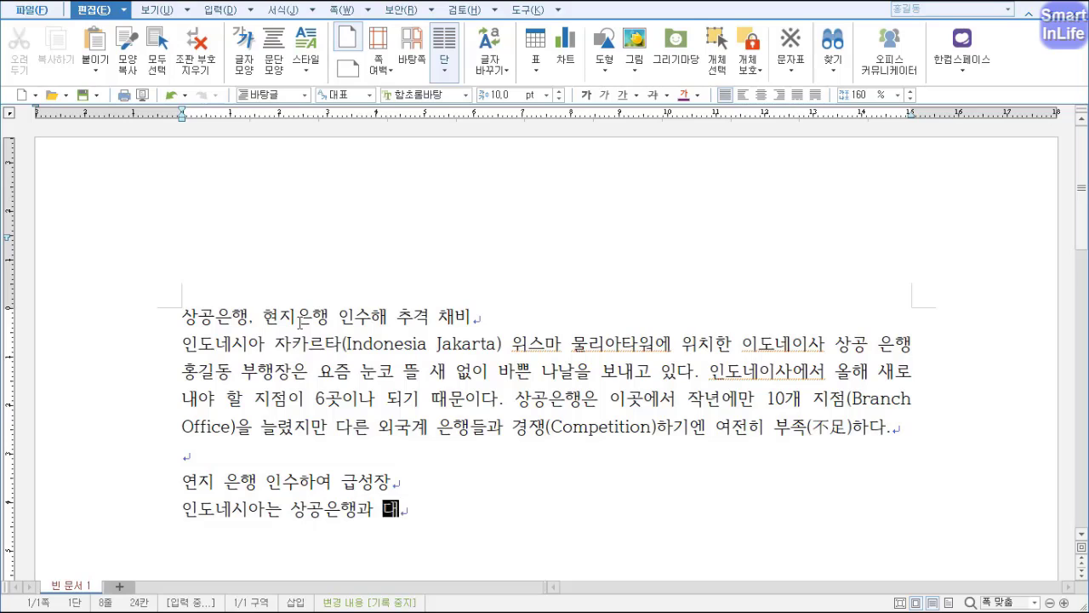
{"action": "type", "text": "한은행 등이 나름 현지 시장을 "}
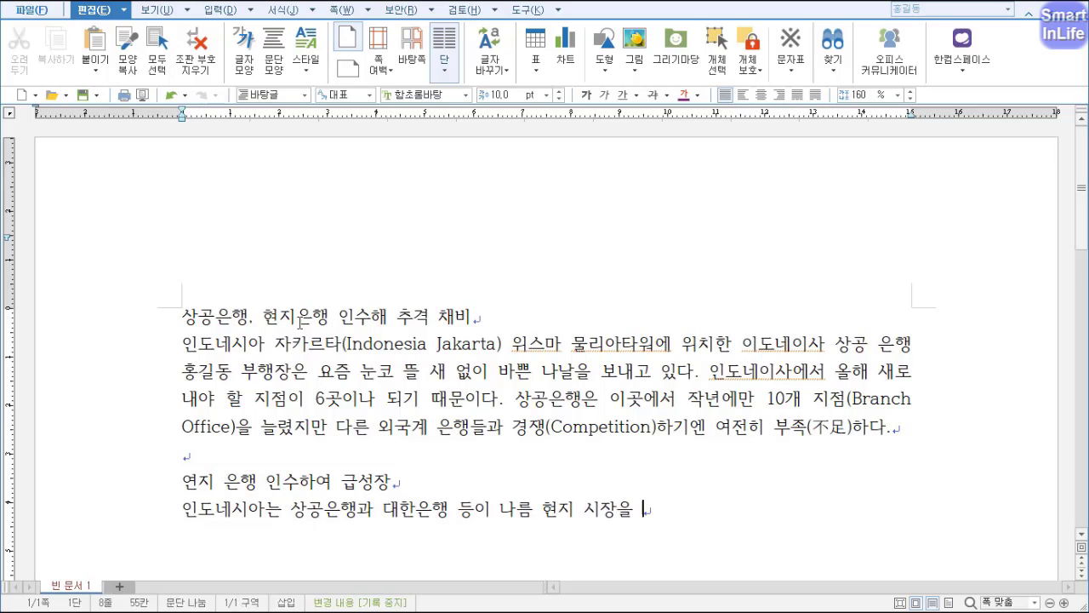
{"action": "type", "text": "확대(Expan"}
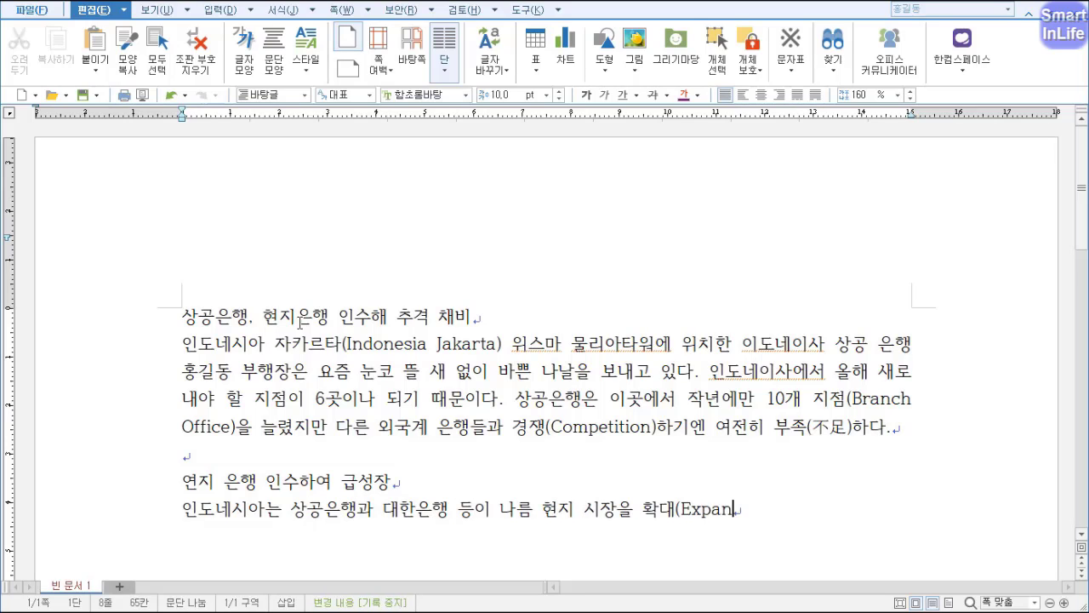
{"action": "type", "text": "sion)하기 위해 노력하고 있는 곳이"}
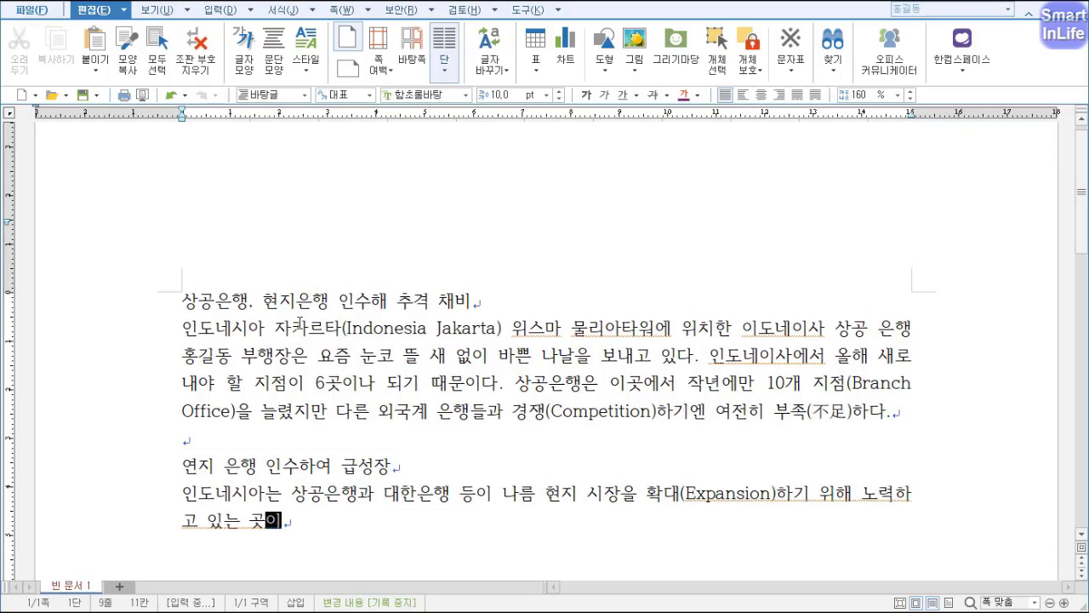
End the current sentence with "다." and write "410여 명을 고용(Employment)하고 있는 인도네시아상공은행은 현지 은행을 사들여 철저한 현지화에 나서고 있다."
{"action": "type", "text": "다. 410여 댕을 고용(Emp"}
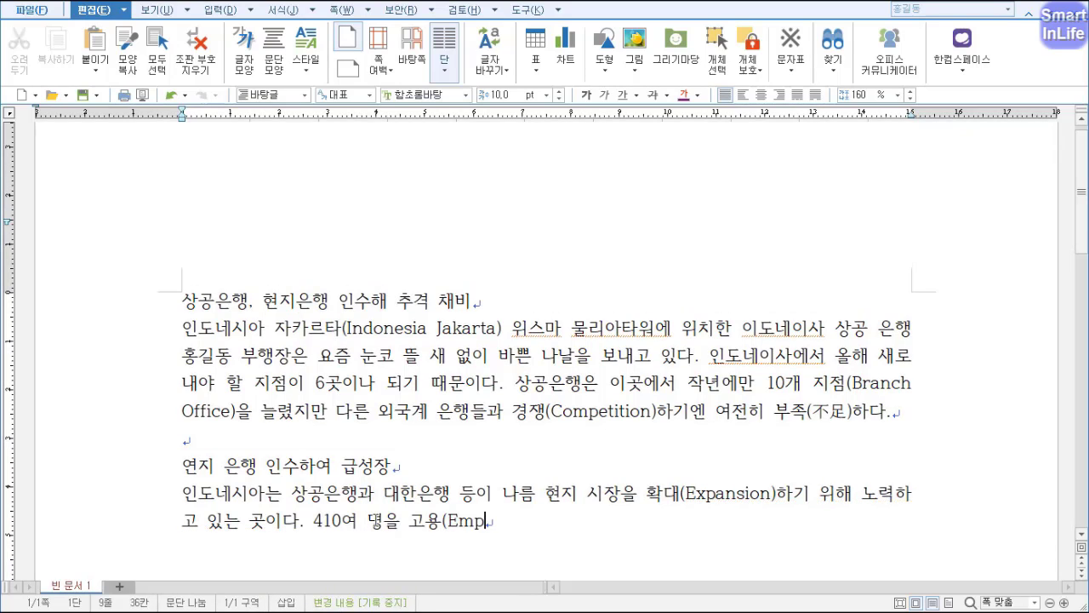
{"action": "type", "text": "loyment)하고 있는 인도네"}
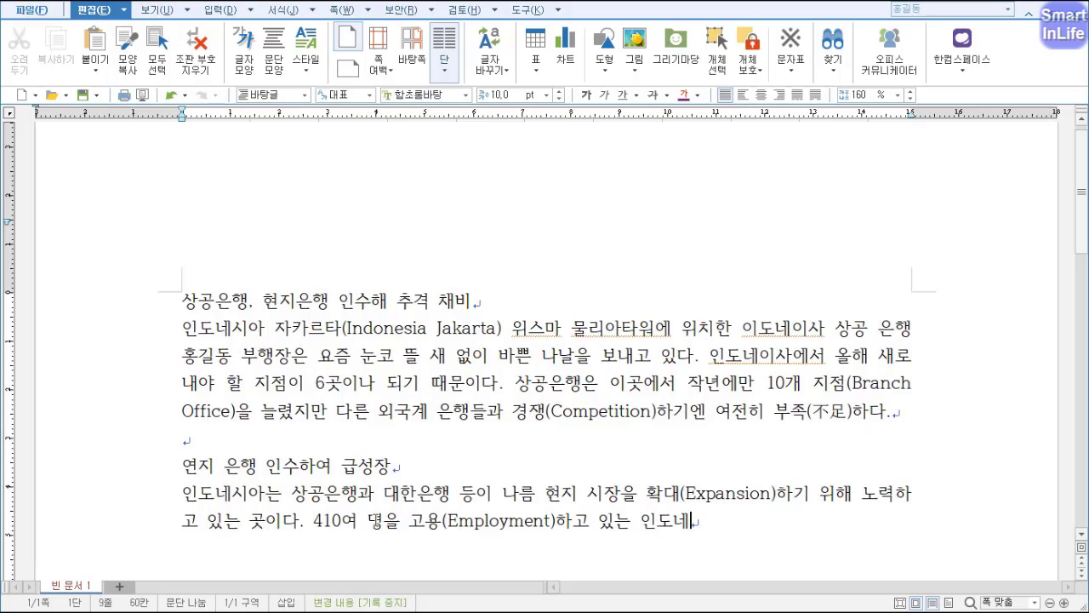
{"action": "type", "text": "시앗상공은행은 현지 은행을 사들여 철저"}
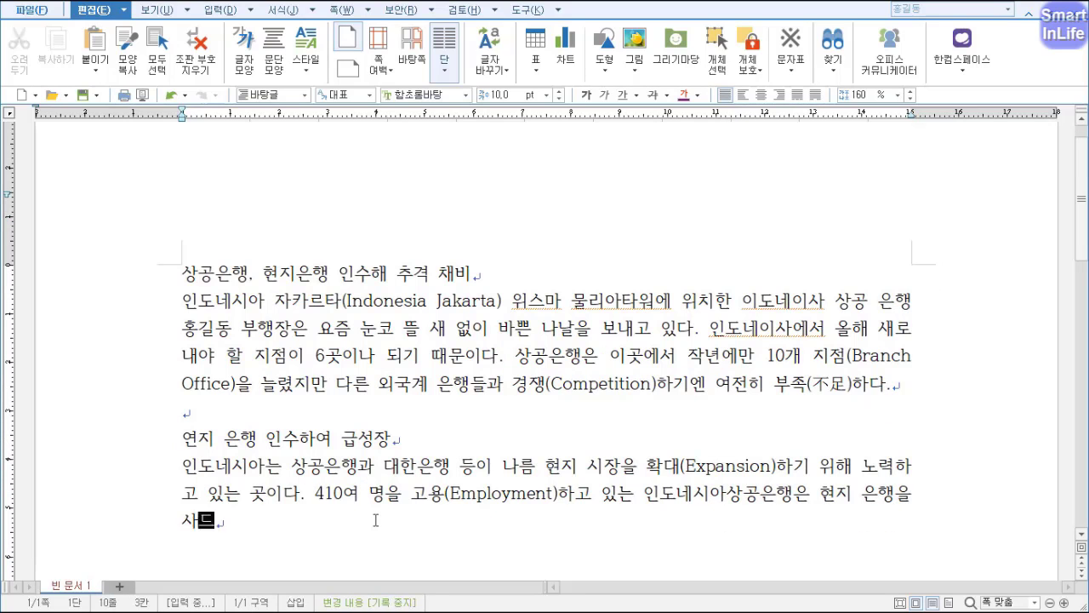
{"action": "type", "text": "한 현지화에 나서고 있다. "}
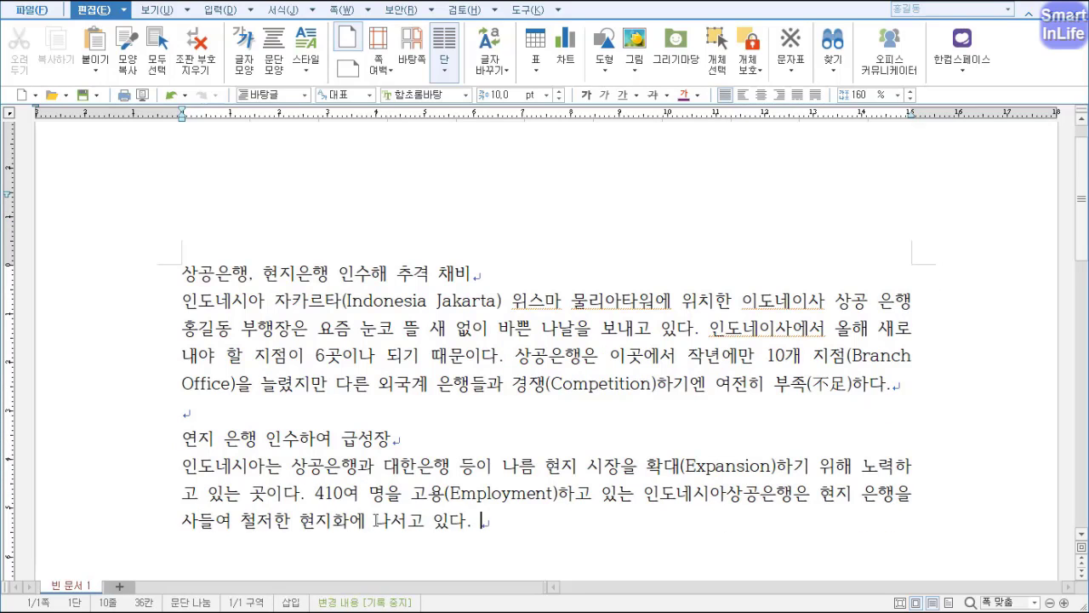
Continue the paragraph with the sentence "상공은행은 2007년 빈탕마눙갈 은행을 인수(Take Over)했다."
{"action": "type", "text": "상공읍행은 2007년 빈"}
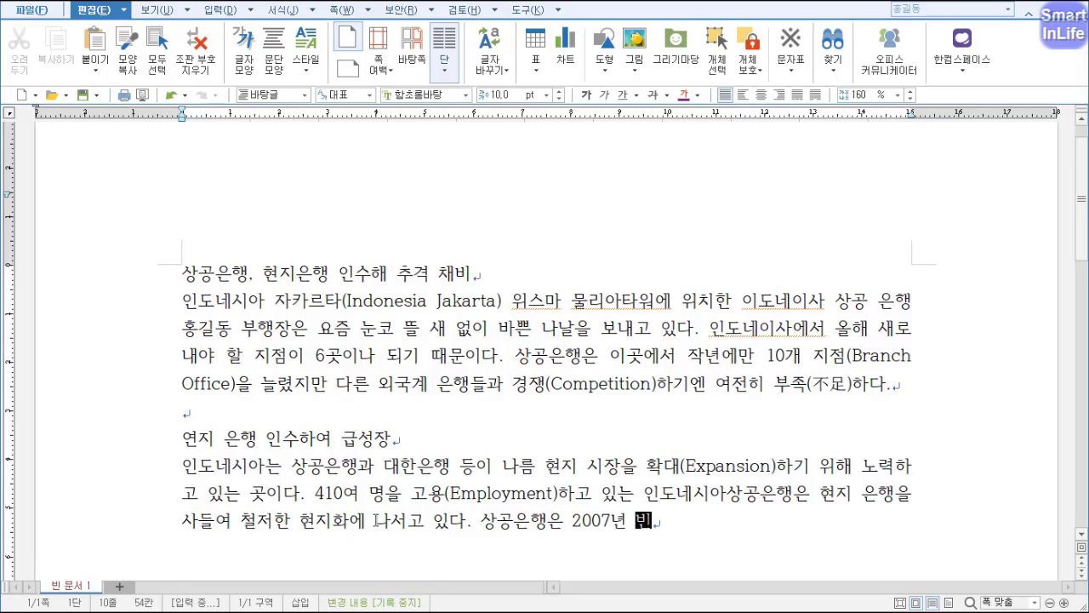
{"action": "type", "text": "탕만능갈 은행을 인수(Ta"}
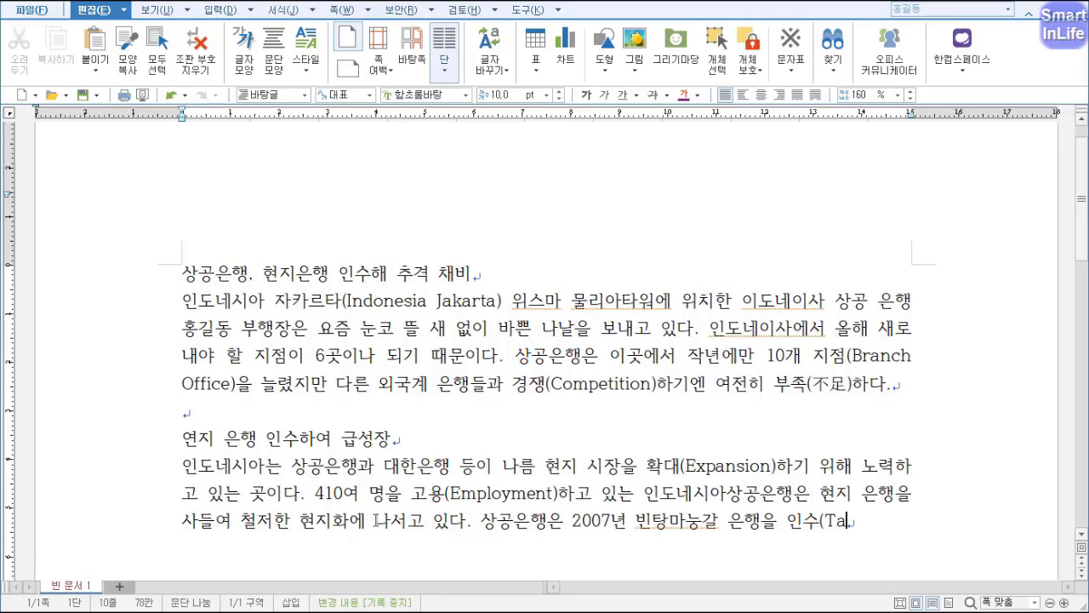
{"action": "type", "text": "ke Over)했다. "}
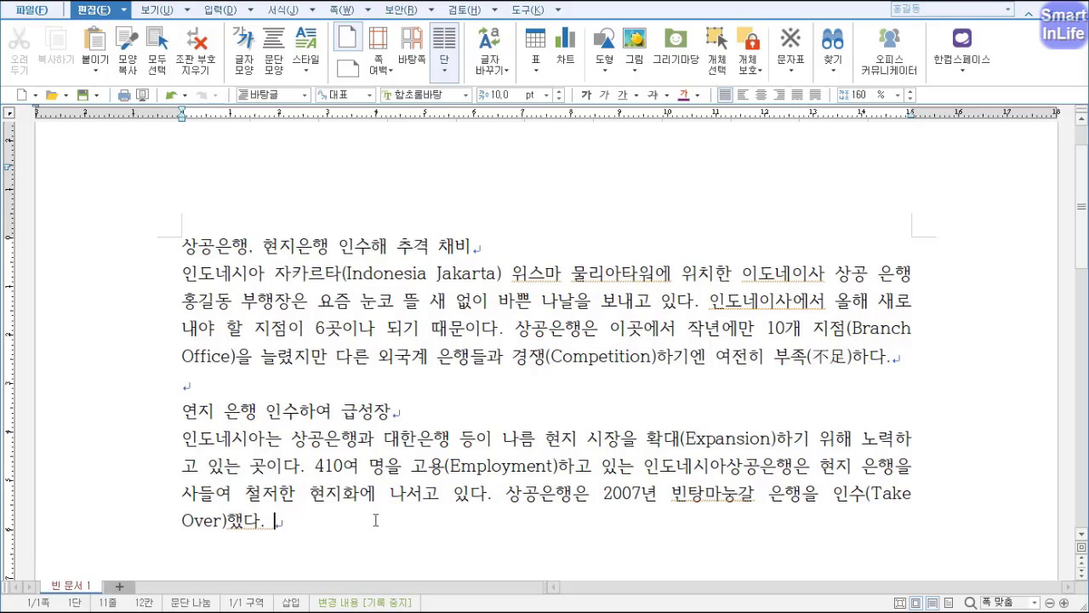
Write the start of the next sentence as "세계은행 산하 국제금융공사(KFC : International Finance Corporation)와 공동 투자" with an opening parenthesis
{"action": "type", "text": "세계은해행 산핰 국제금융공사("}
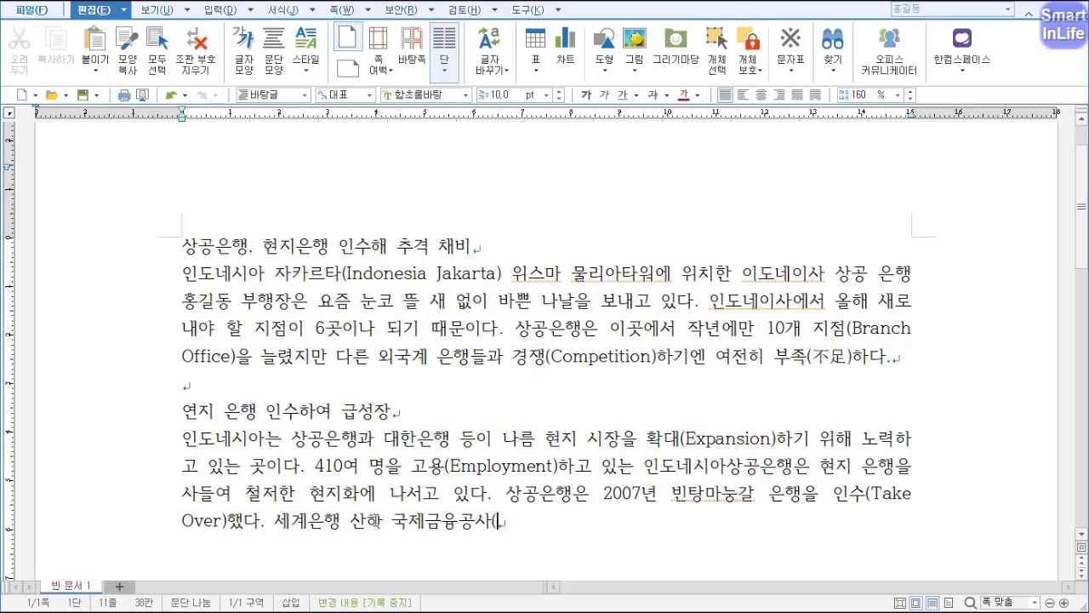
{"action": "type", "text": "KFC : International Finac"}
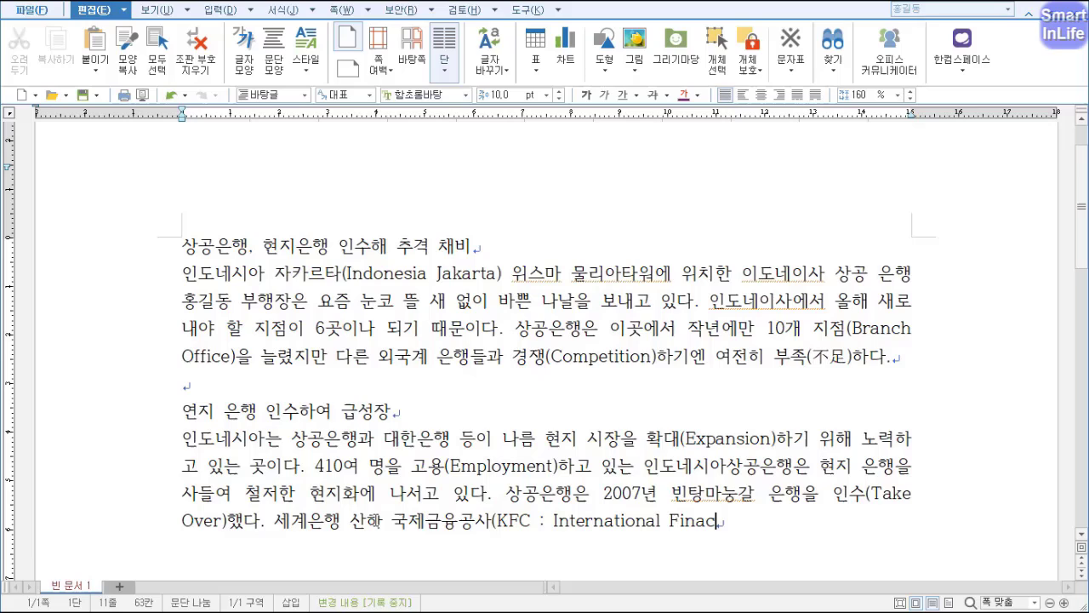
{"action": "key", "text": "BackSpace"}
{"action": "type", "text": "nce Corporatio"}
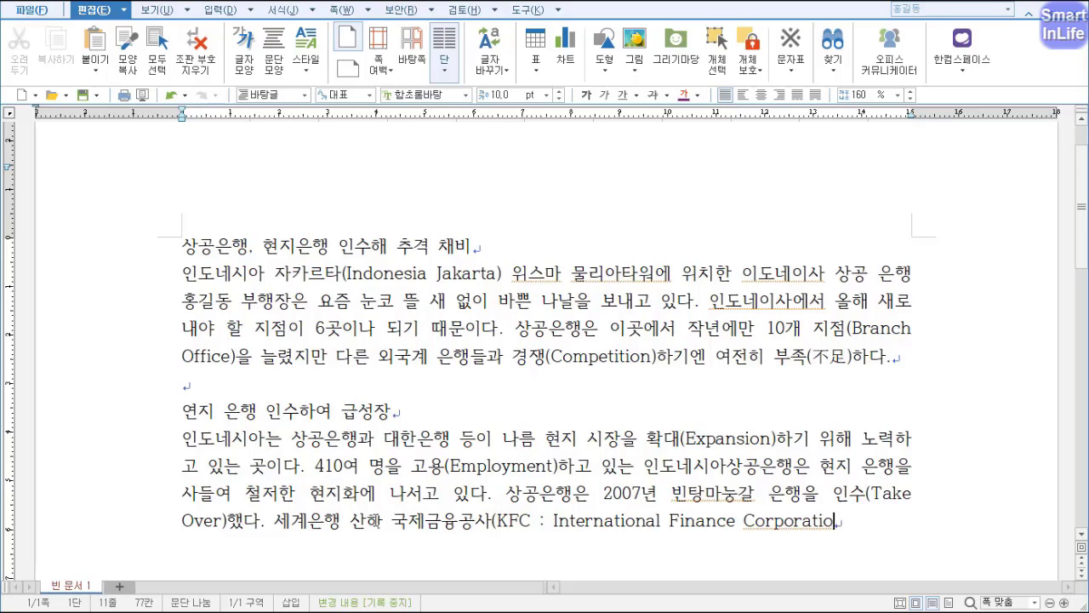
{"action": "type", "text": "n)dhk 공동 투자("}
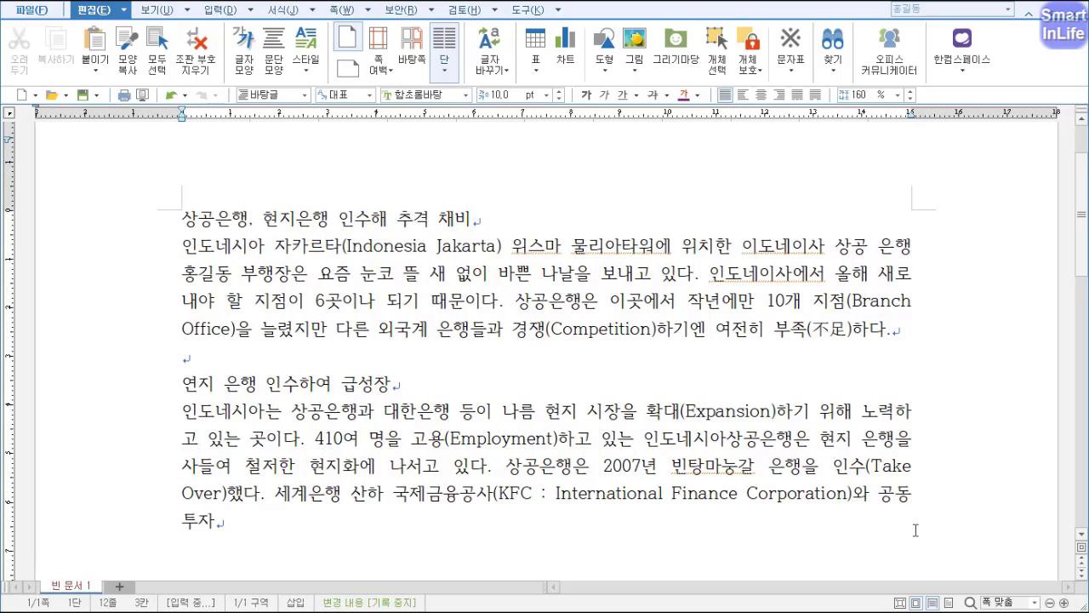
Enter 투자 after the opening parenthesis and open the Hanja conversion for it
{"action": "type", "text": "투자"}
{"action": "key", "text": "F9"}
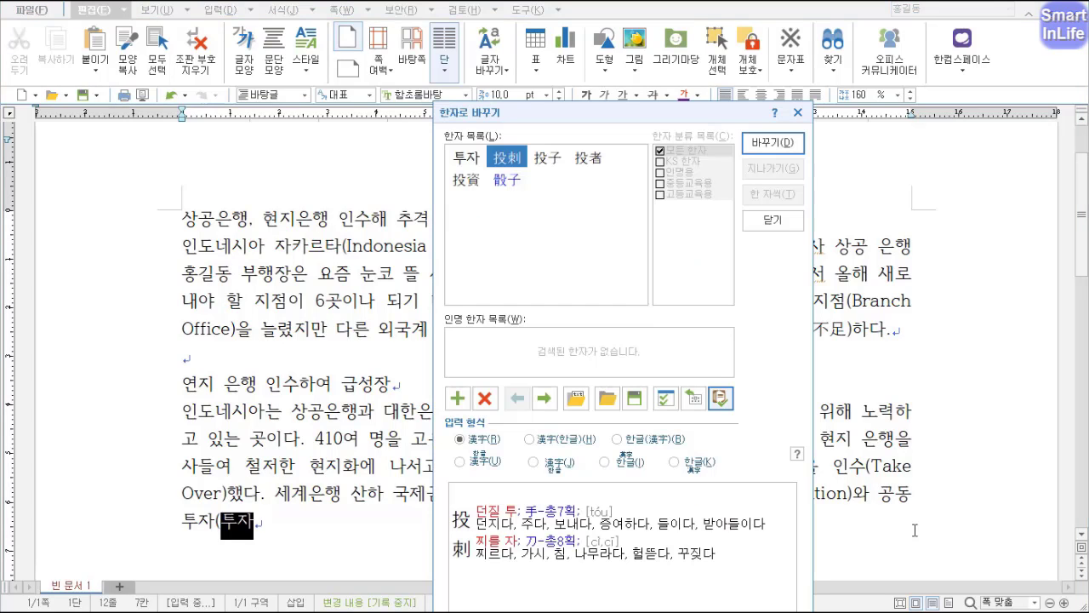
{"action": "key", "text": "ctrl+2"}
{"action": "mouse_move", "coordinate": [597, 218]}
{"action": "left_mouse_down"}
{"action": "mouse_move", "coordinate": [491, 200]}
{"action": "mouse_move", "coordinate": [602, 139]}
{"action": "mouse_move", "coordinate": [588, 213]}
{"action": "left_mouse_up"}
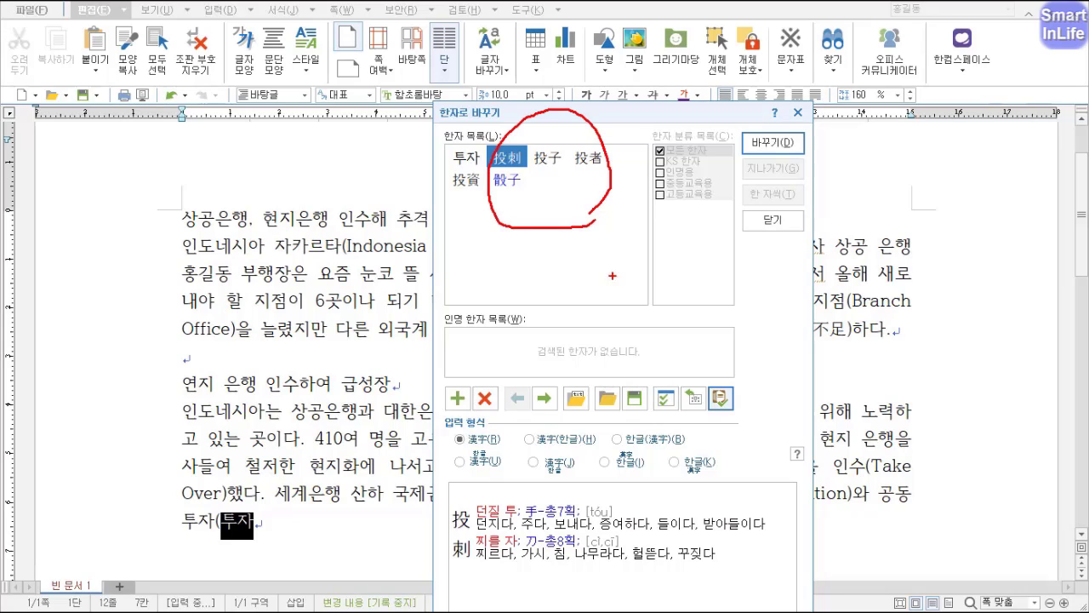
{"action": "mouse_move", "coordinate": [484, 346]}
{"action": "left_mouse_down"}
{"action": "mouse_move", "coordinate": [470, 573]}
{"action": "mouse_move", "coordinate": [498, 606]}
{"action": "left_mouse_up"}
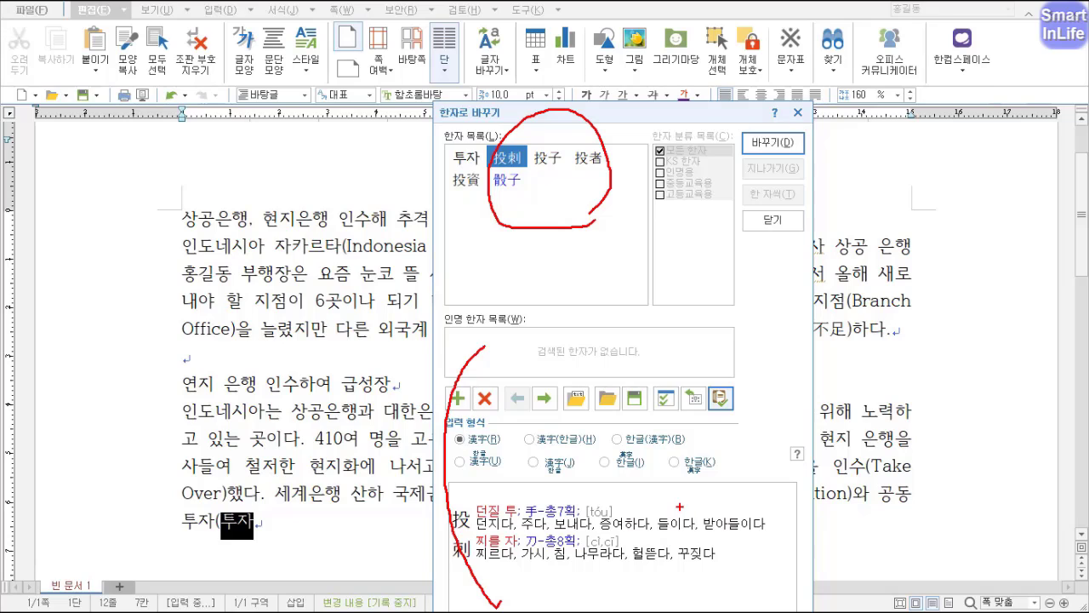
{"action": "mouse_move", "coordinate": [526, 500]}
{"action": "left_mouse_down"}
{"action": "mouse_move", "coordinate": [475, 504]}
{"action": "mouse_move", "coordinate": [558, 572]}
{"action": "mouse_move", "coordinate": [528, 515]}
{"action": "left_mouse_up"}
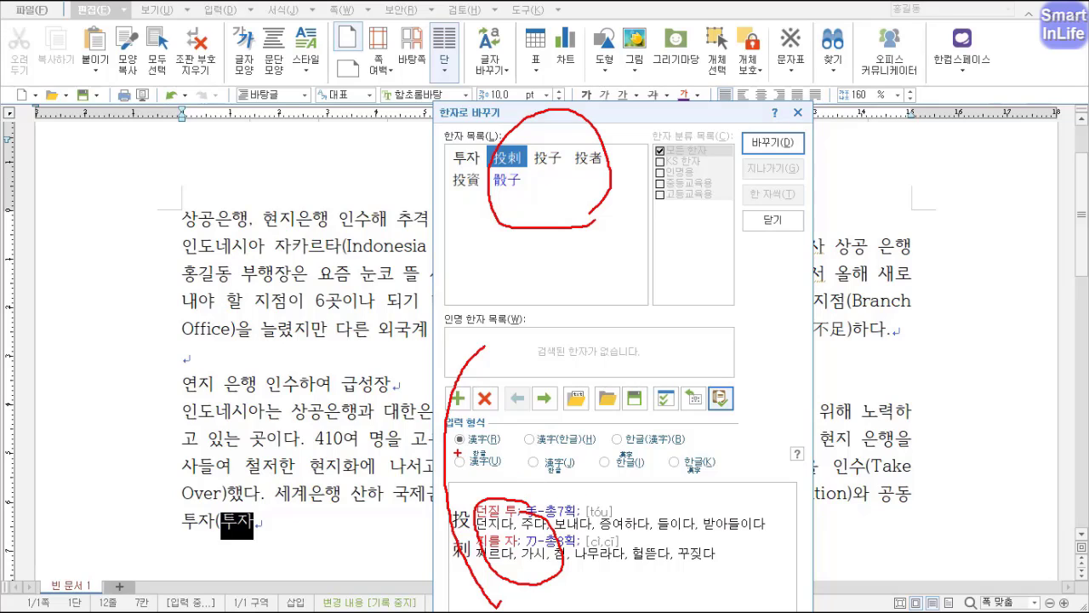
{"action": "left_click_drag", "start_coordinate": [447, 447], "coordinate": [559, 451]}
{"action": "mouse_move", "coordinate": [502, 430]}
{"action": "left_mouse_down"}
{"action": "mouse_move", "coordinate": [521, 444]}
{"action": "mouse_move", "coordinate": [592, 454]}
{"action": "left_mouse_up"}
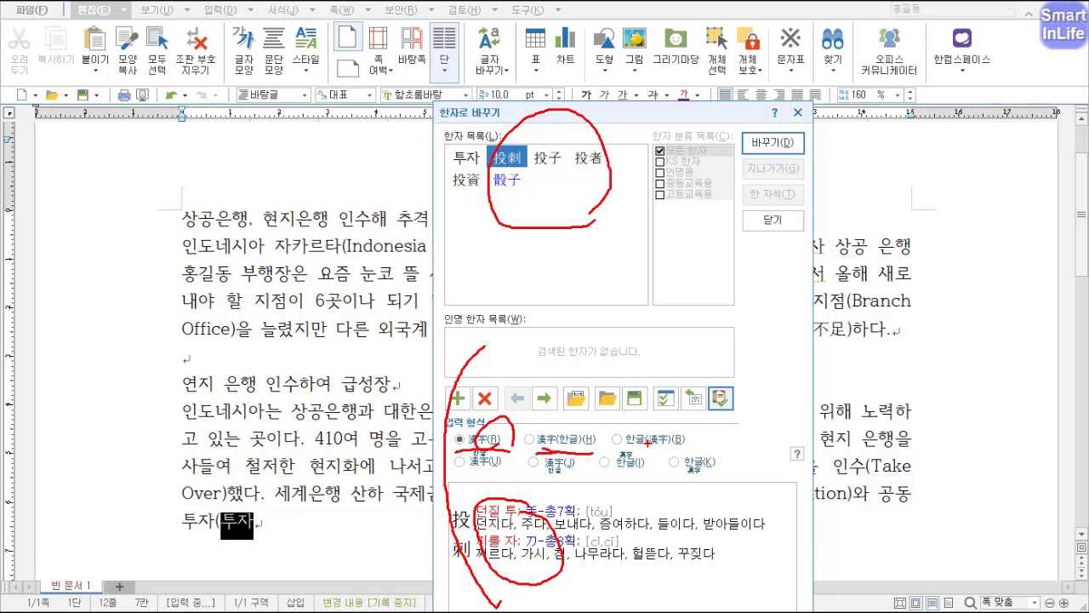
{"action": "mouse_move", "coordinate": [513, 448]}
{"action": "left_mouse_down"}
{"action": "mouse_move", "coordinate": [468, 453]}
{"action": "mouse_move", "coordinate": [476, 419]}
{"action": "mouse_move", "coordinate": [495, 447]}
{"action": "left_mouse_up"}
{"action": "key", "text": "Escape"}
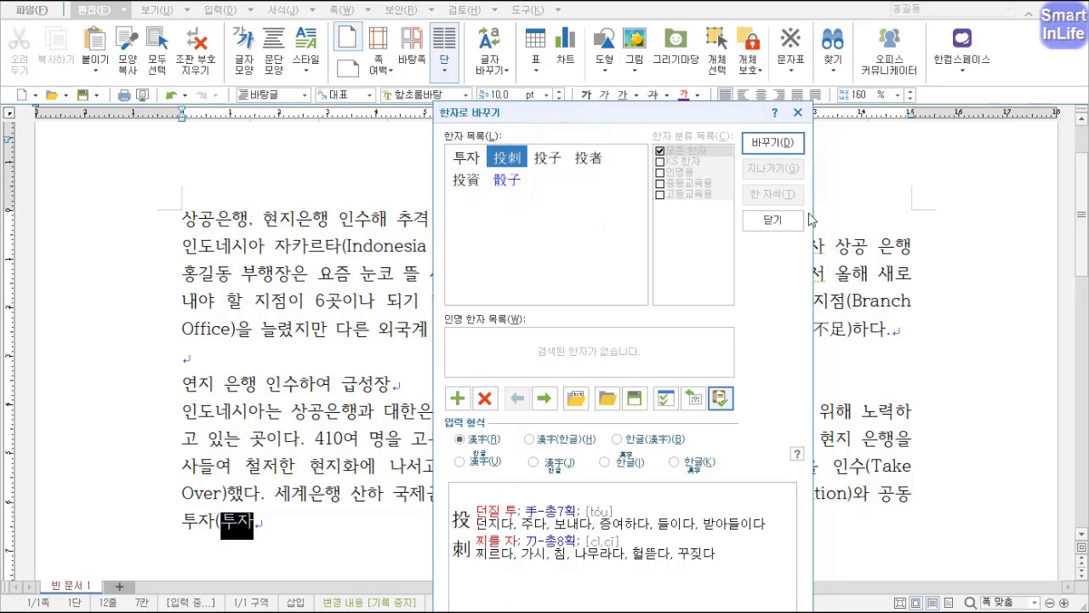
Convert the 투자 in parentheses to the Hanja 投資 in Hanja-only format and close the parenthesis
{"action": "left_click", "coordinate": [481, 438]}
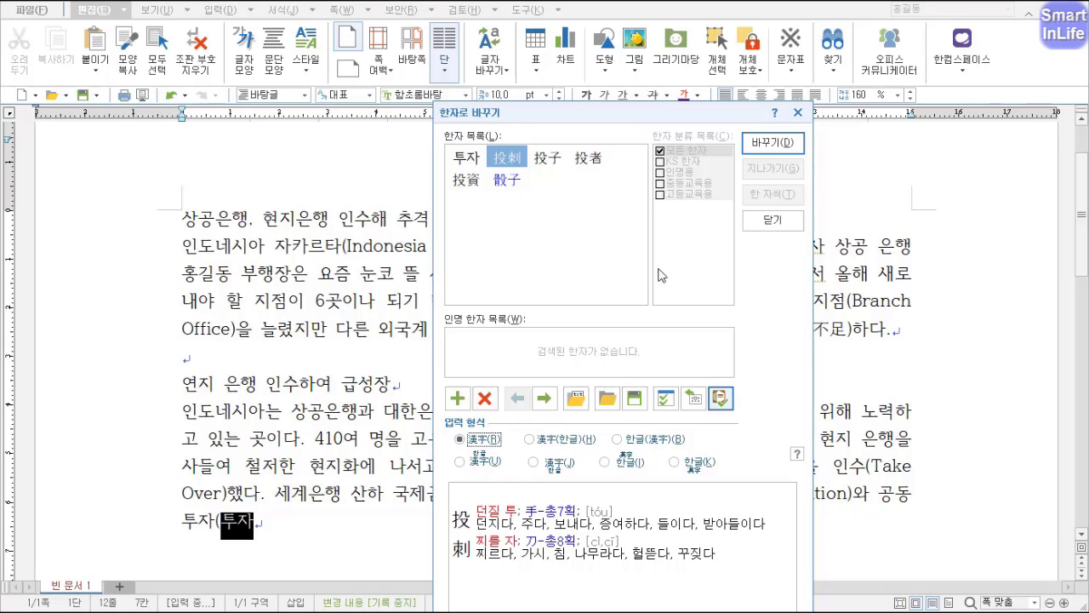
{"action": "left_click", "coordinate": [477, 183]}
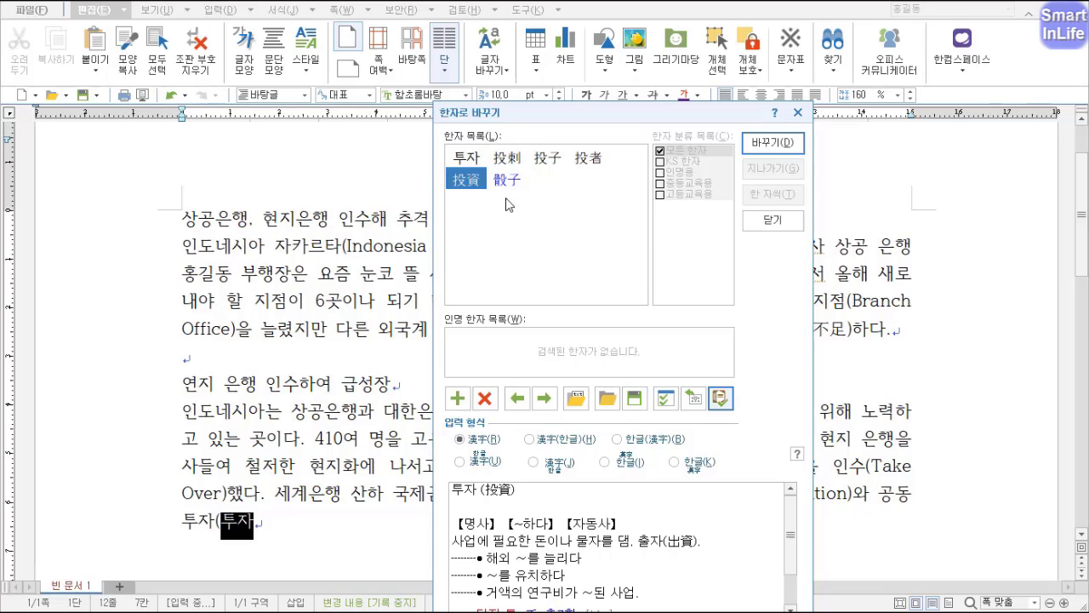
{"action": "left_click", "coordinate": [772, 143]}
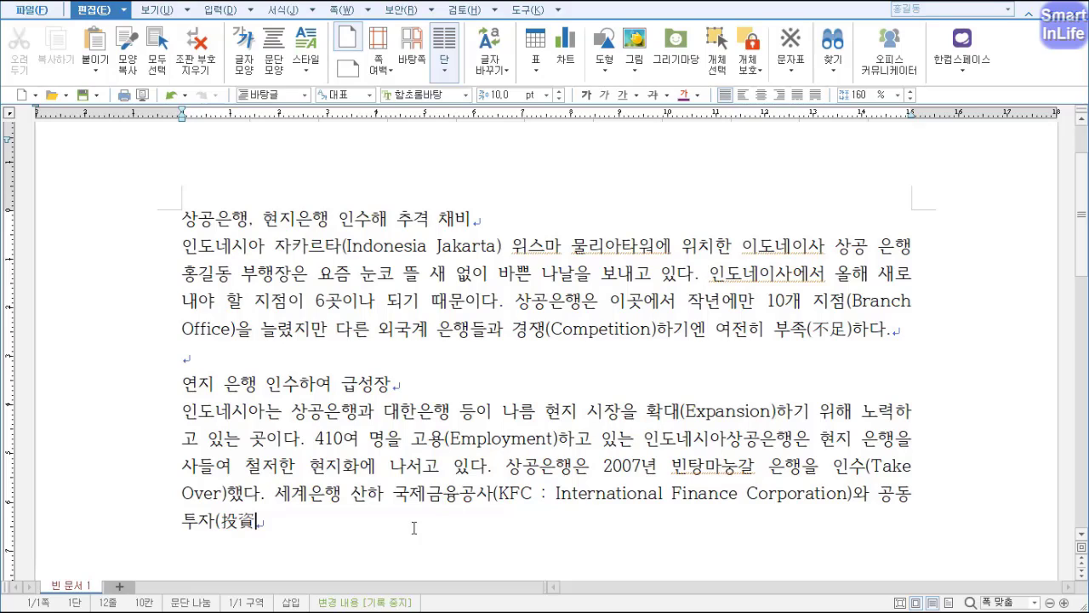
{"action": "type", "text": ")"}
Finish the sentence with "에 나서 사업 리스크(Risk)를 줄였다." and leave a blank line below the paragraph
{"action": "type", "text": "에 나서 사어"}
{"action": "type", "text": "ㅂ 리스크"}
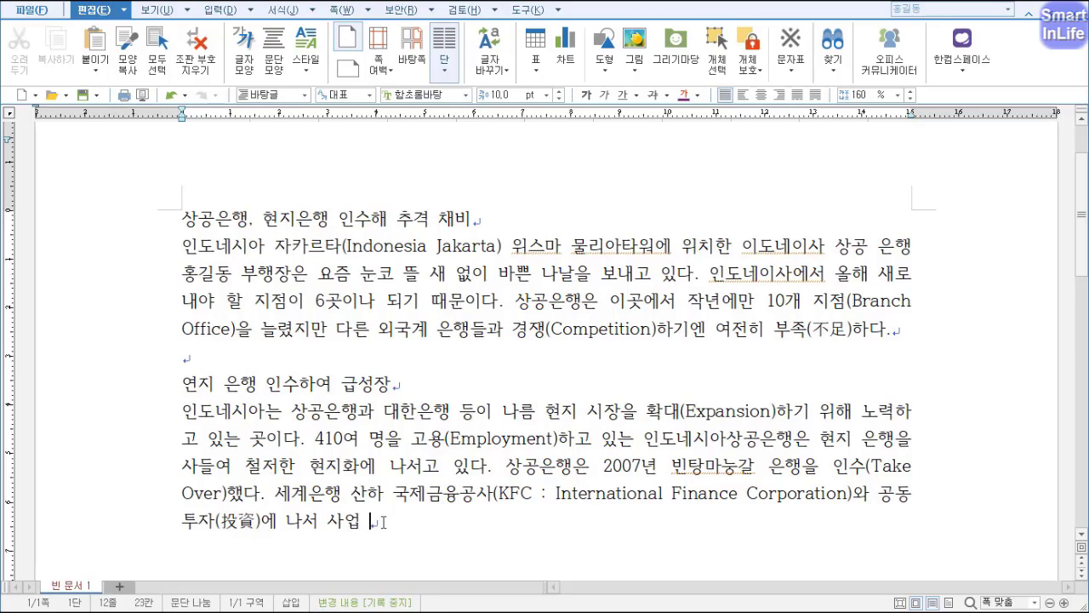
{"action": "type", "text": "(Risk)를 줄였다."}
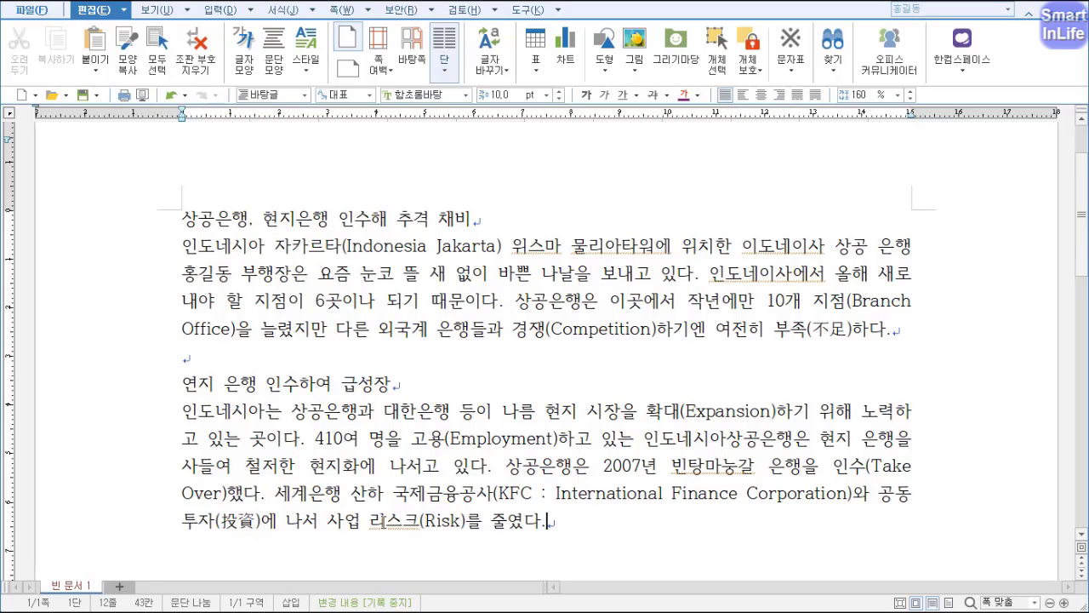
{"action": "key", "text": "Return"}
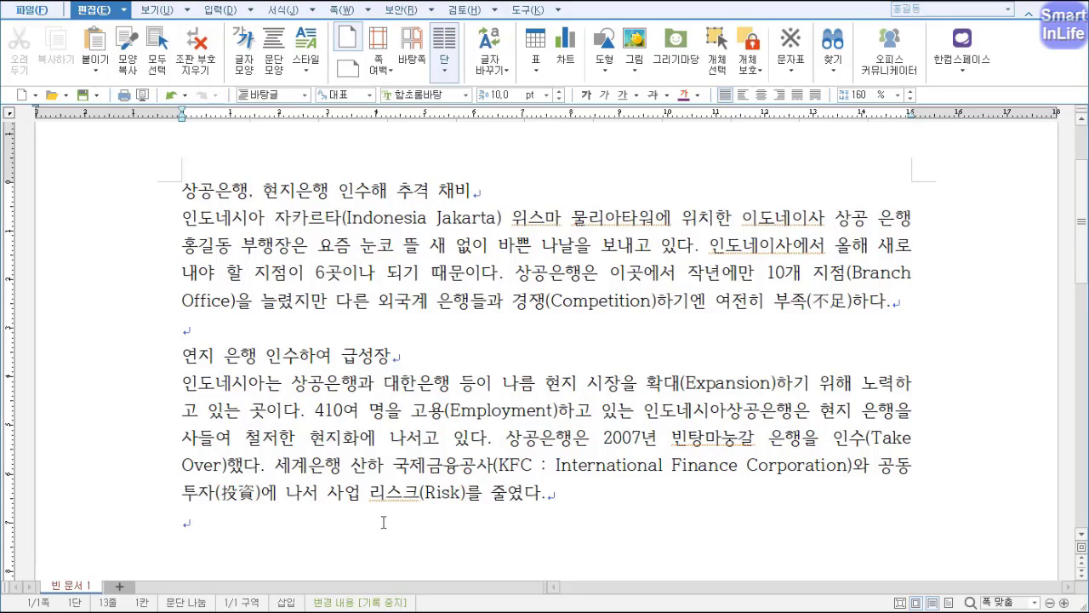
{"action": "key", "text": "Return"}
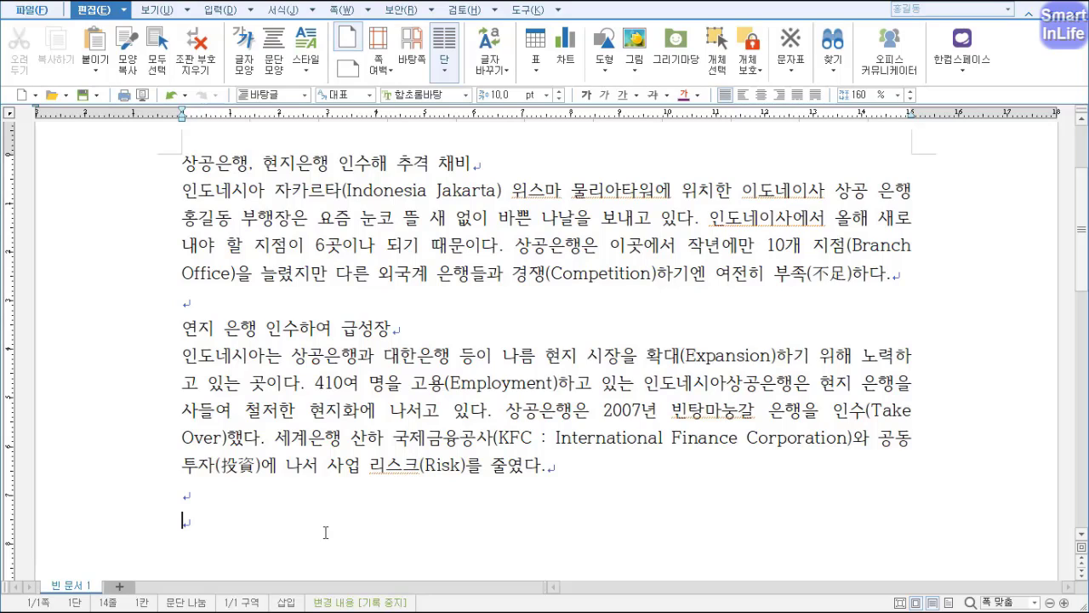
Open the character table and select the ※ symbol among the 완성형(KS) special characters
{"action": "key", "text": "ctrl+F10"}
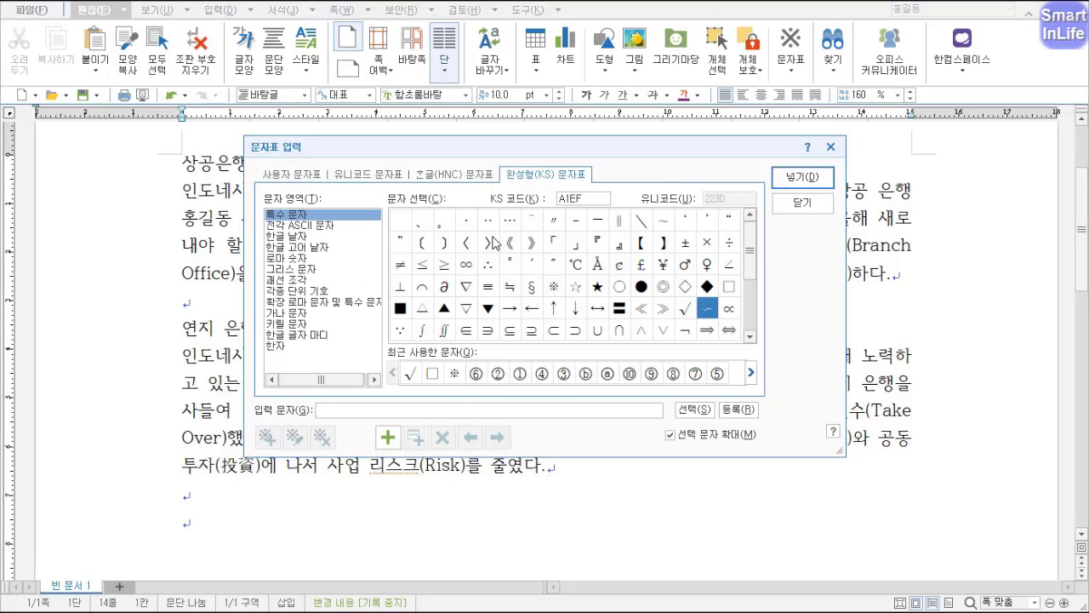
{"action": "left_click", "coordinate": [554, 285]}
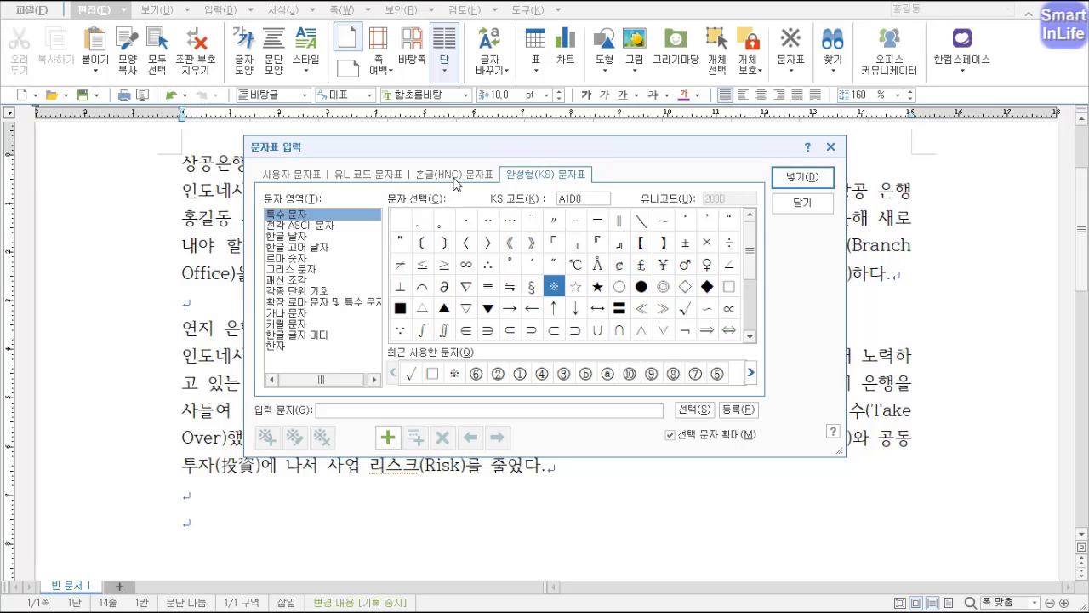
{"action": "left_click", "coordinate": [460, 176]}
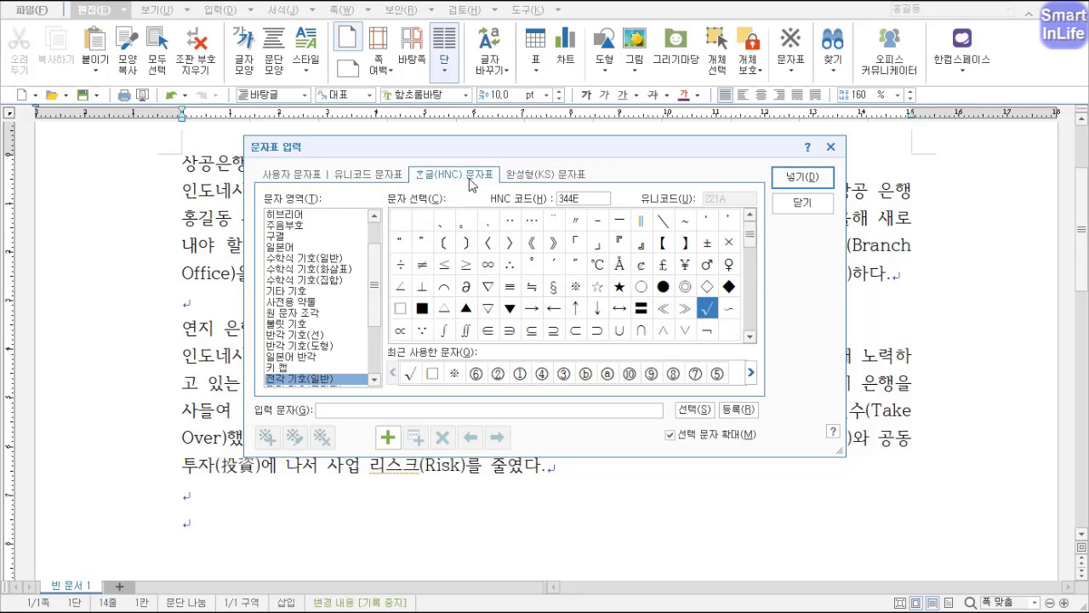
{"action": "left_click", "coordinate": [330, 381]}
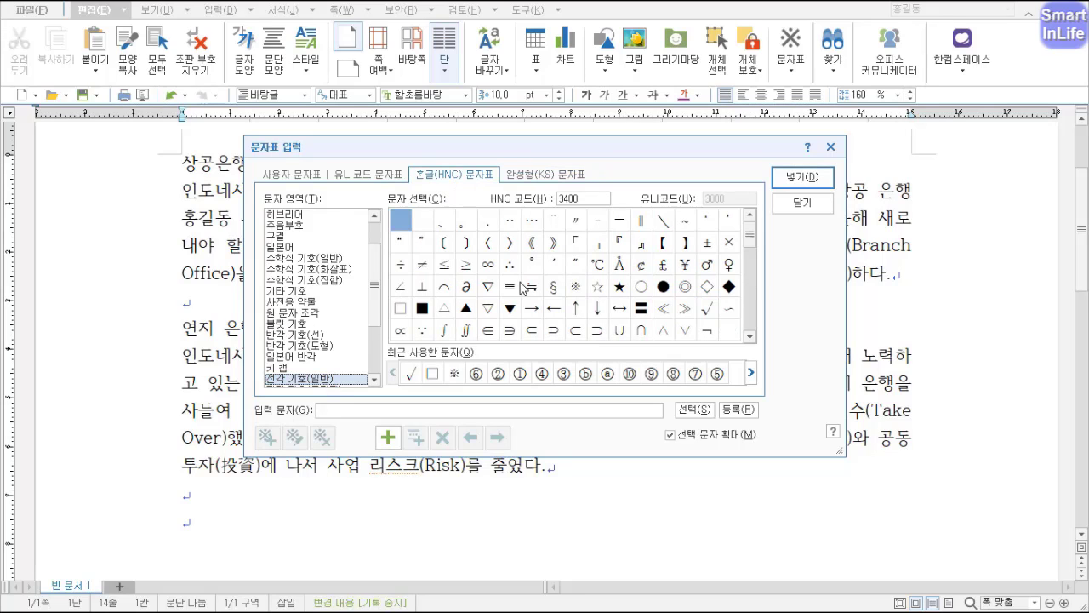
{"action": "left_click", "coordinate": [578, 293]}
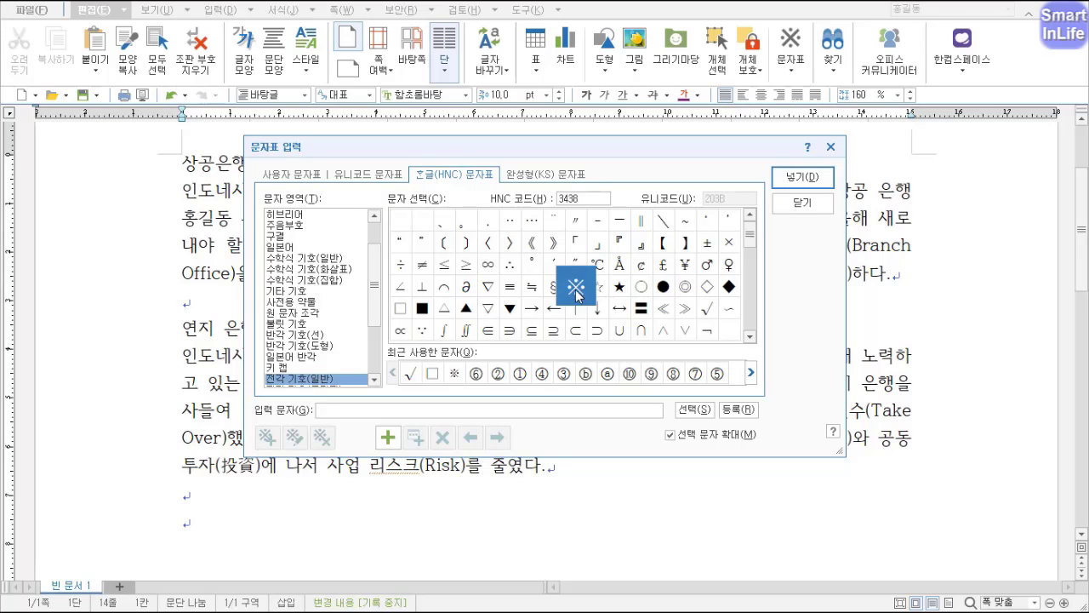
Insert the ※ symbol from the 완성형(KS) 특수 문자 set on the empty last line
{"action": "left_click", "coordinate": [529, 177]}
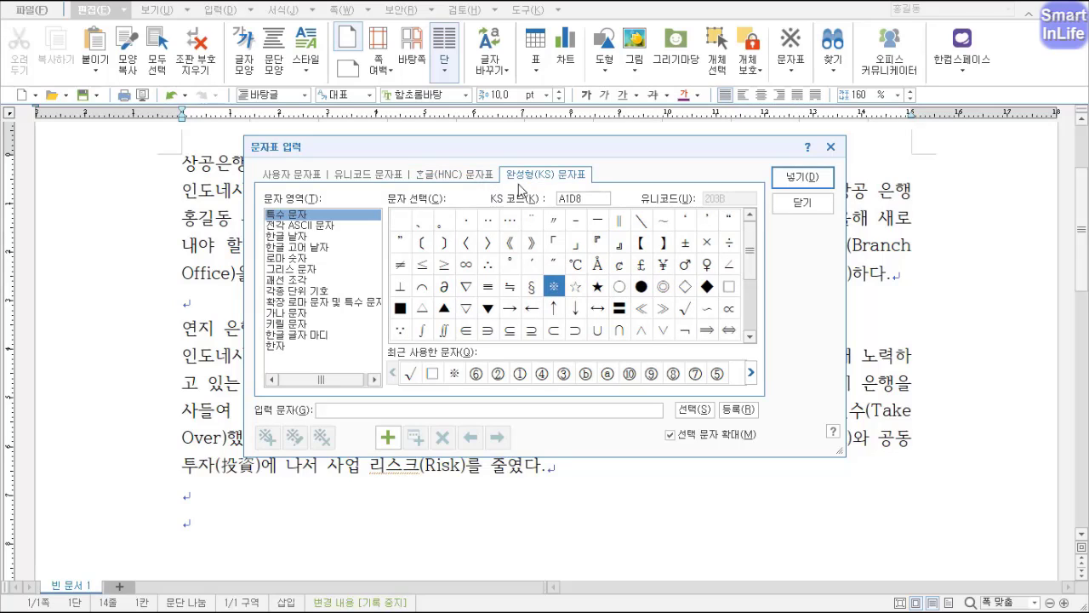
{"action": "left_click", "coordinate": [552, 291]}
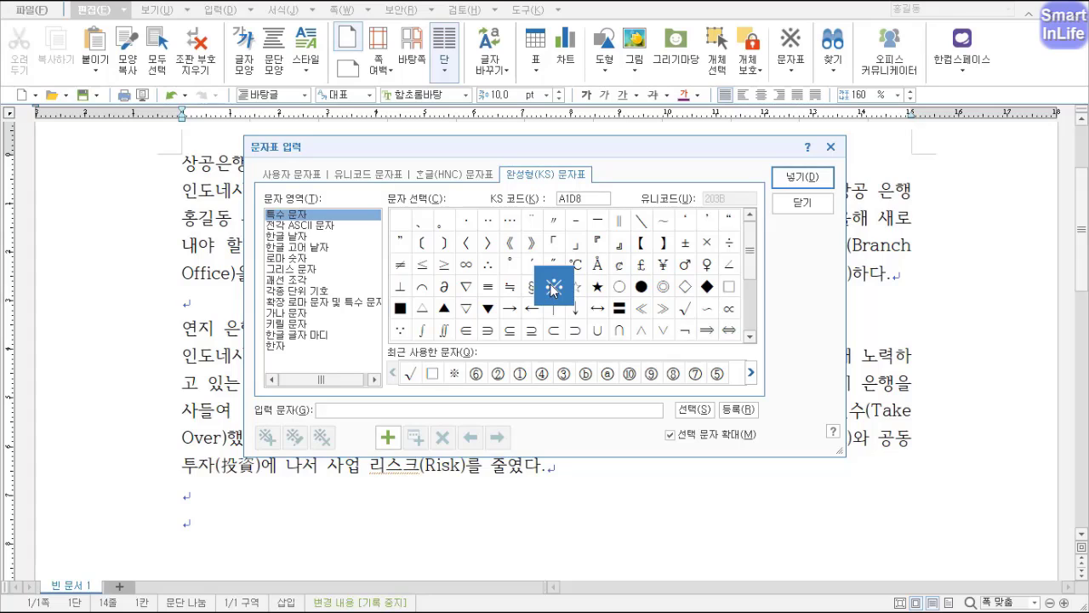
{"action": "left_click", "coordinate": [788, 179]}
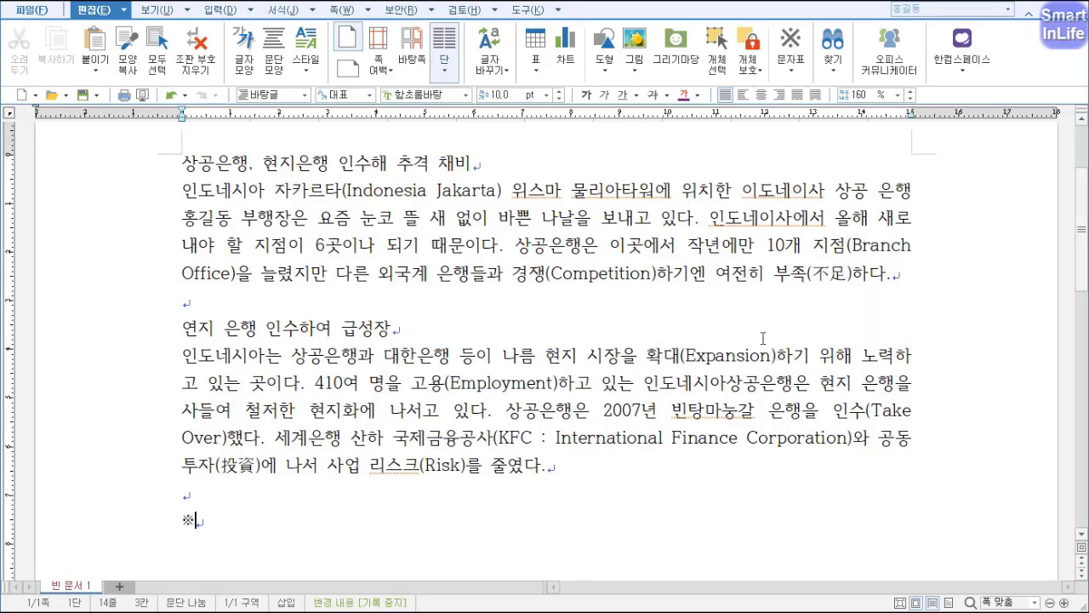
Write the table title "인도네시아 은행 지점 수" after the ※ symbol, separated by a space
{"action": "type", "text": "인도네시"}
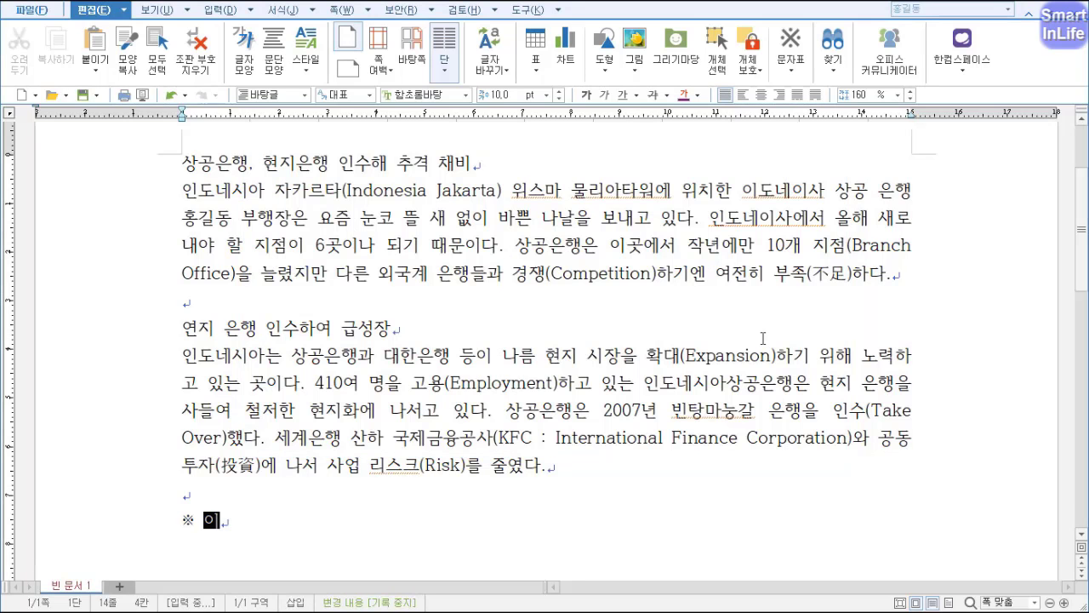
{"action": "type", "text": "아 은행 "}
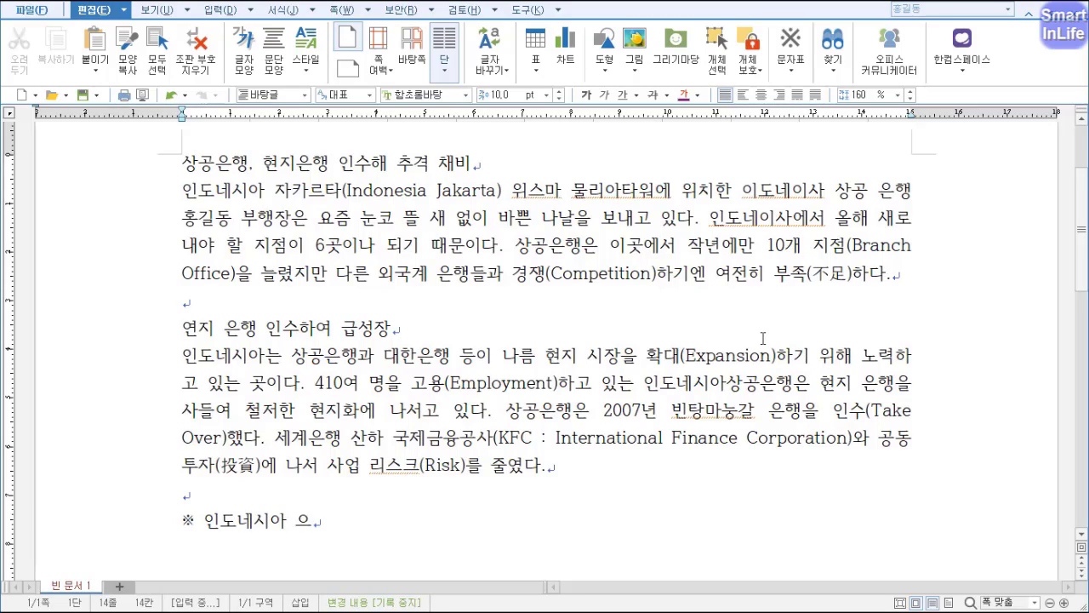
{"action": "type", "text": "지점 수"}
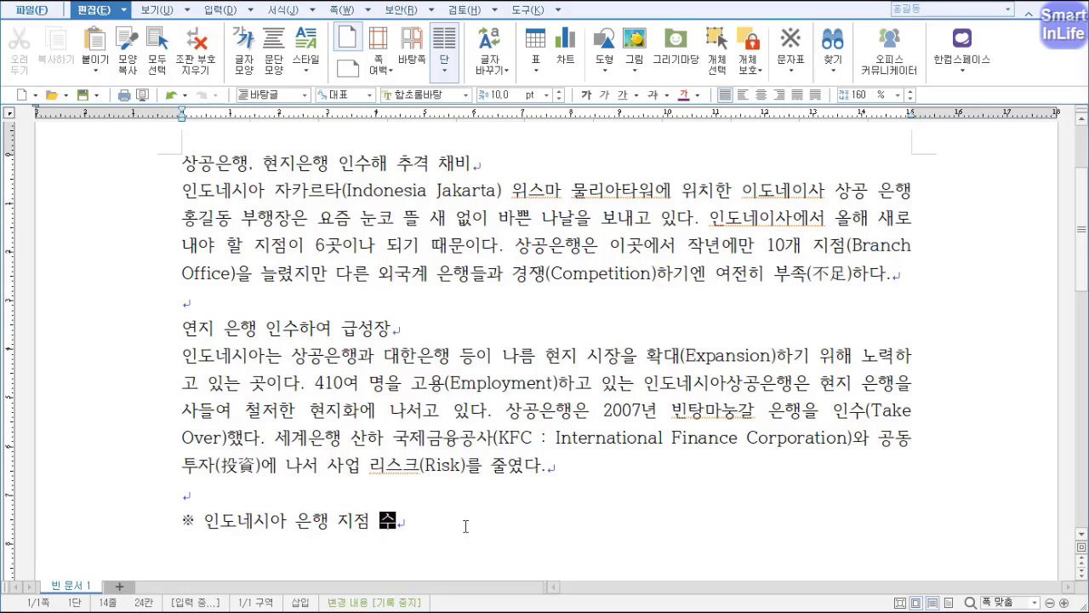
Add a footnote to the title "인도네시아 은행 지점 수" with the text "자료 : 인도네시아은행협회" and return to the body text
{"action": "key", "text": "ctrl+n"}
{"action": "key", "text": "n"}
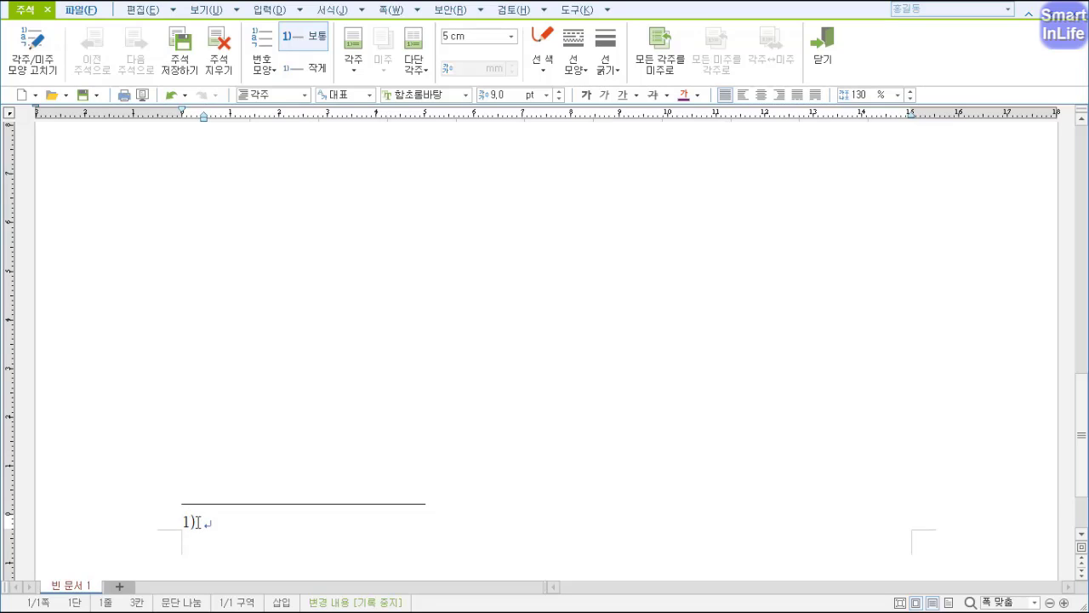
{"action": "left_click", "coordinate": [271, 74]}
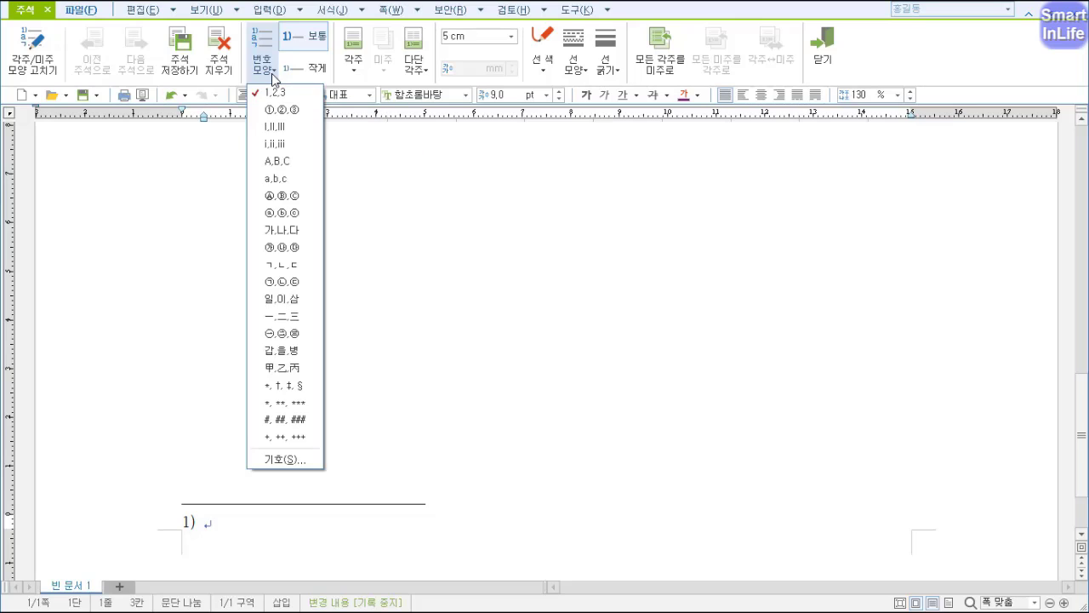
{"action": "left_click", "coordinate": [249, 522]}
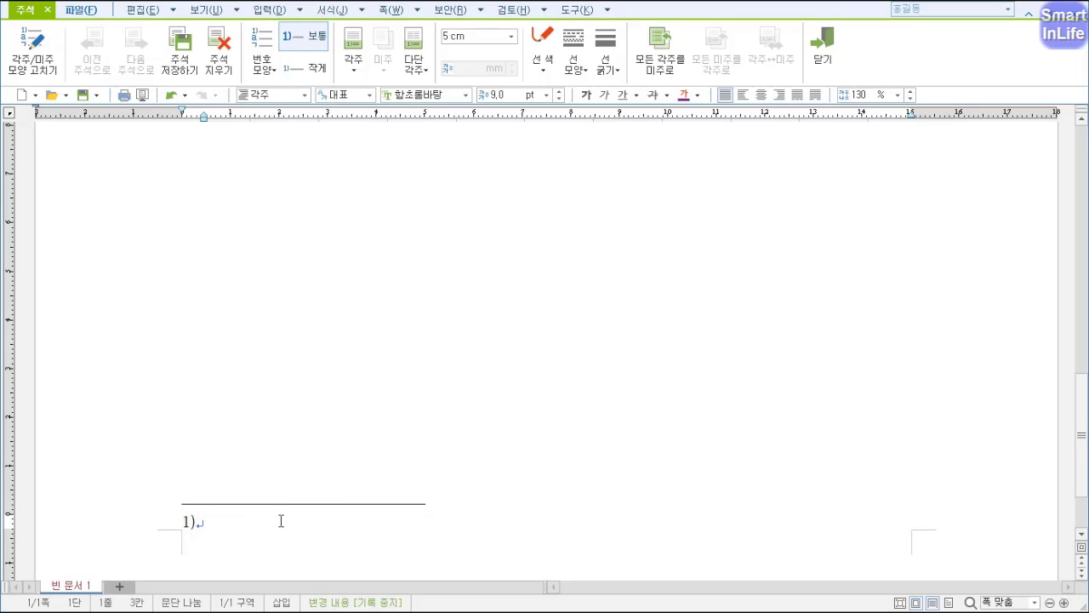
{"action": "type", "text": "자"}
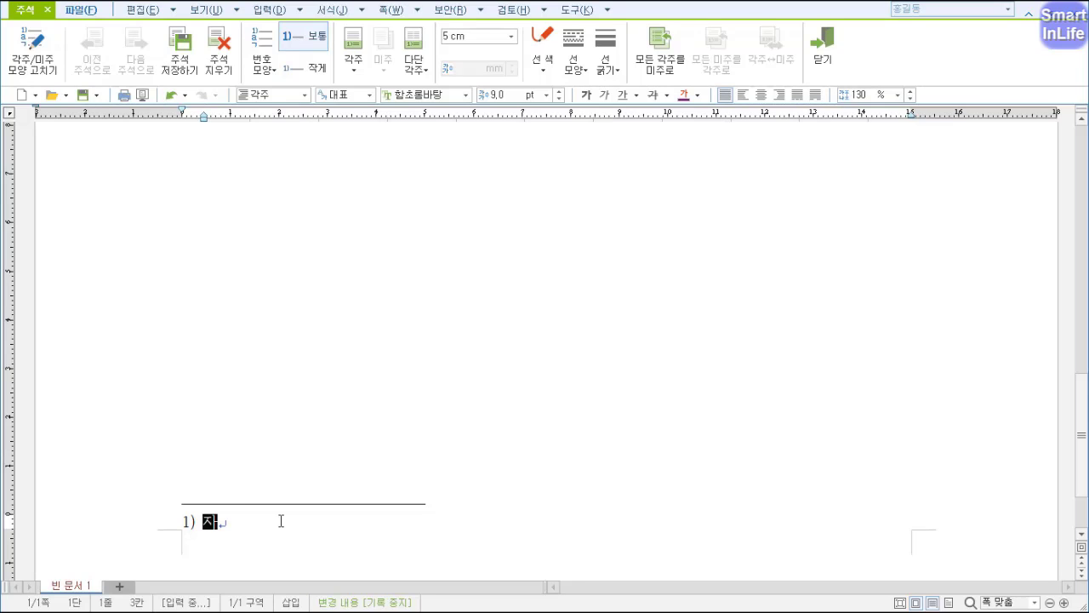
{"action": "type", "text": "료 "}
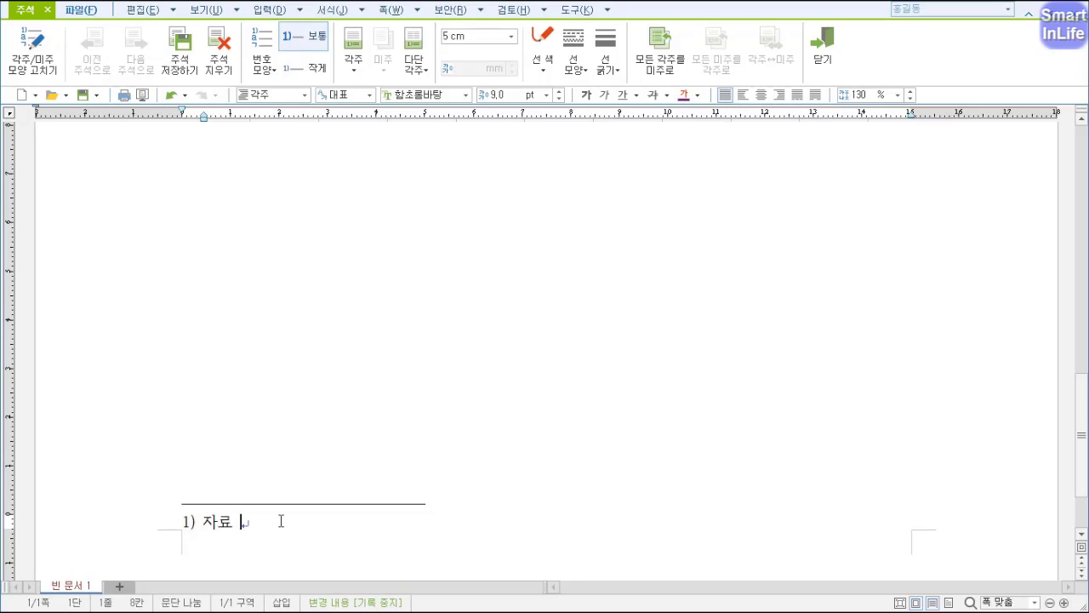
{"action": "type", "text": ": 인도네시아은행협"}
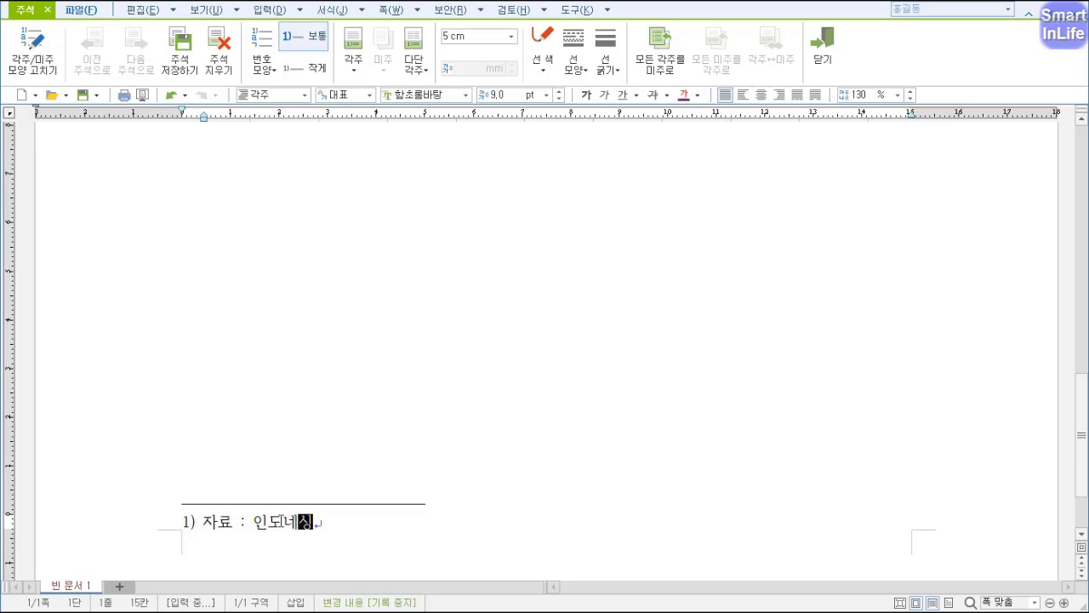
{"action": "type", "text": "회"}
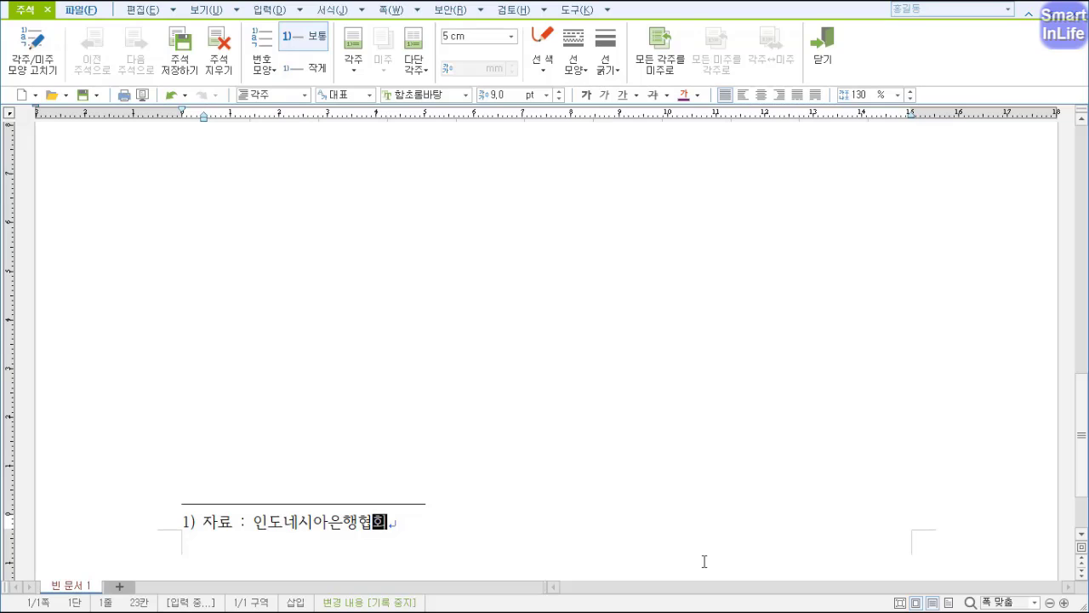
{"action": "key", "text": "shift+Escape"}
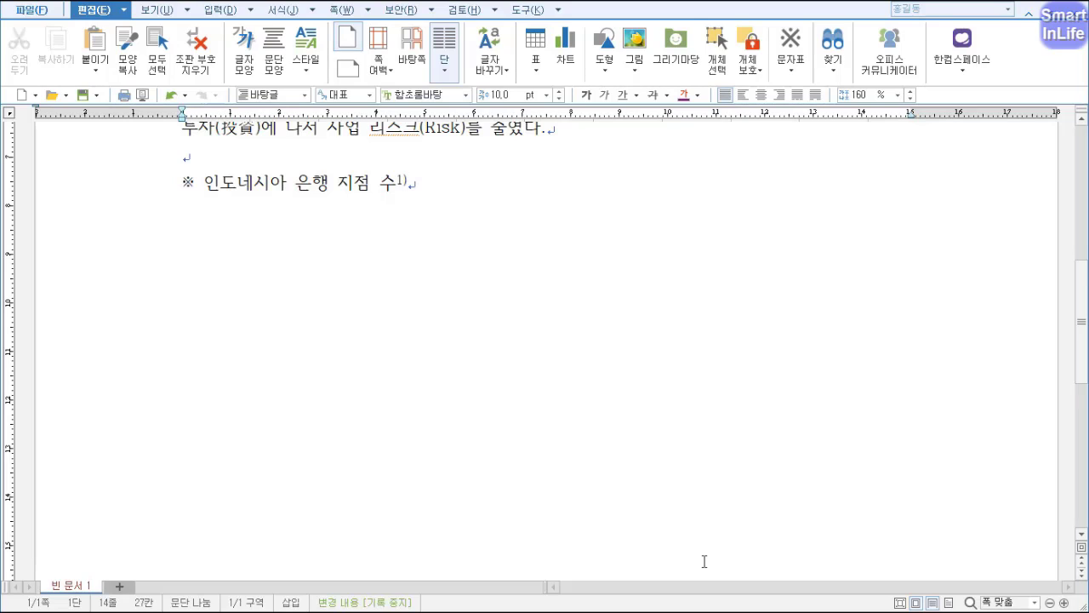
Add a new line below the footnoted title and start creating a table there
{"action": "key", "text": "Return"}
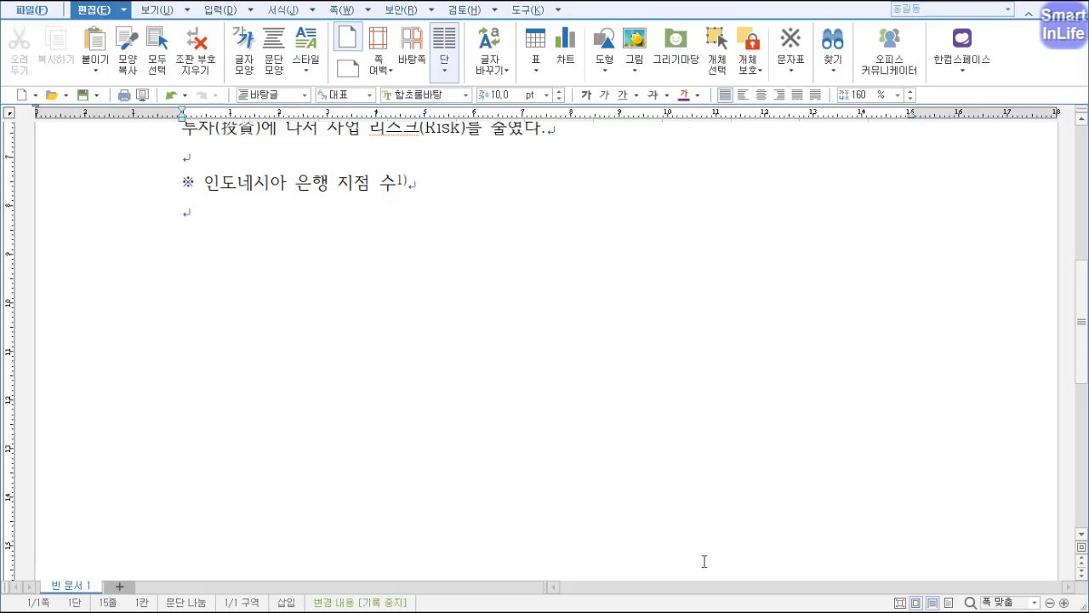
{"action": "key", "text": "ctrl+n"}
{"action": "key", "text": "t"}
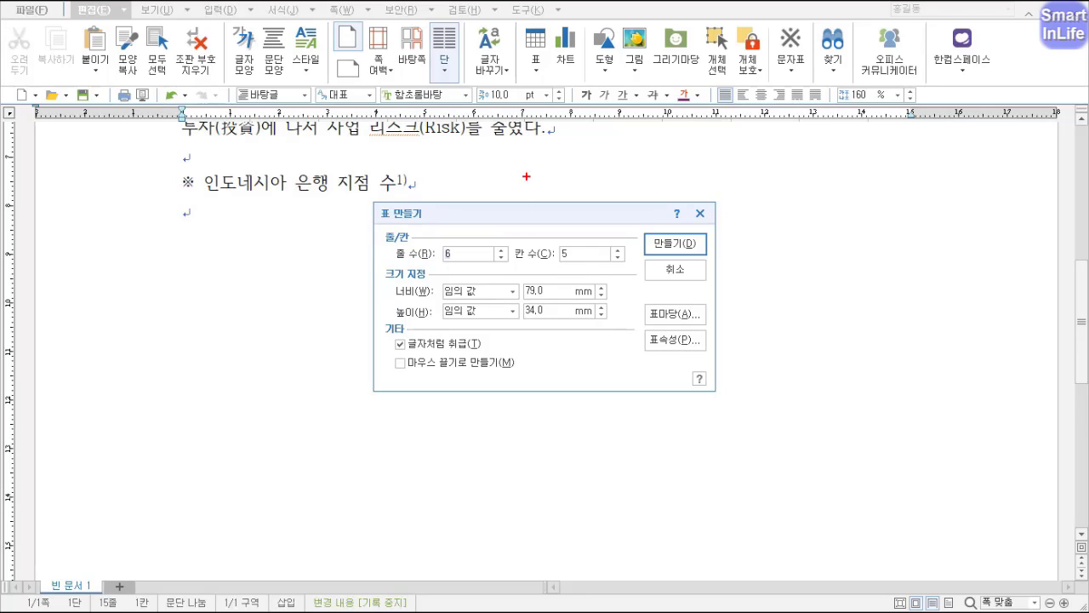
{"action": "mouse_move", "coordinate": [531, 158]}
{"action": "left_mouse_down"}
{"action": "mouse_move", "coordinate": [506, 169]}
{"action": "mouse_move", "coordinate": [503, 209]}
{"action": "mouse_move", "coordinate": [520, 214]}
{"action": "mouse_move", "coordinate": [566, 181]}
{"action": "left_mouse_up"}
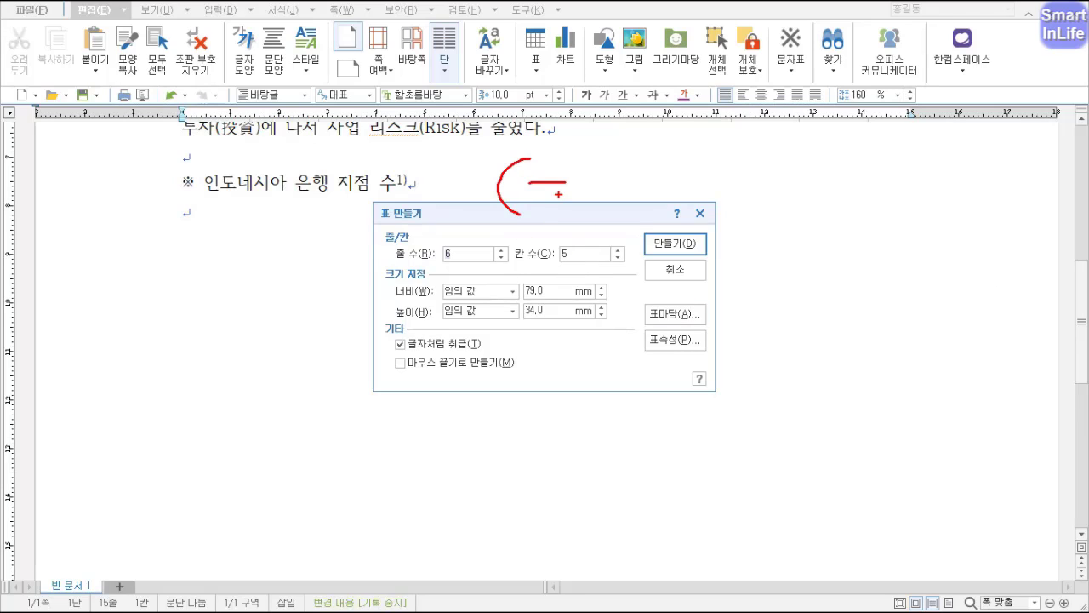
{"action": "left_click_drag", "start_coordinate": [525, 241], "coordinate": [553, 244]}
{"action": "left_click_drag", "start_coordinate": [529, 286], "coordinate": [558, 286]}
{"action": "left_click_drag", "start_coordinate": [535, 334], "coordinate": [563, 341]}
{"action": "key", "text": "Escape"}
{"action": "key", "text": "ctrl+2"}
{"action": "mouse_move", "coordinate": [517, 276]}
{"action": "left_mouse_down"}
{"action": "mouse_move", "coordinate": [514, 310]}
{"action": "mouse_move", "coordinate": [529, 324]}
{"action": "left_mouse_up"}
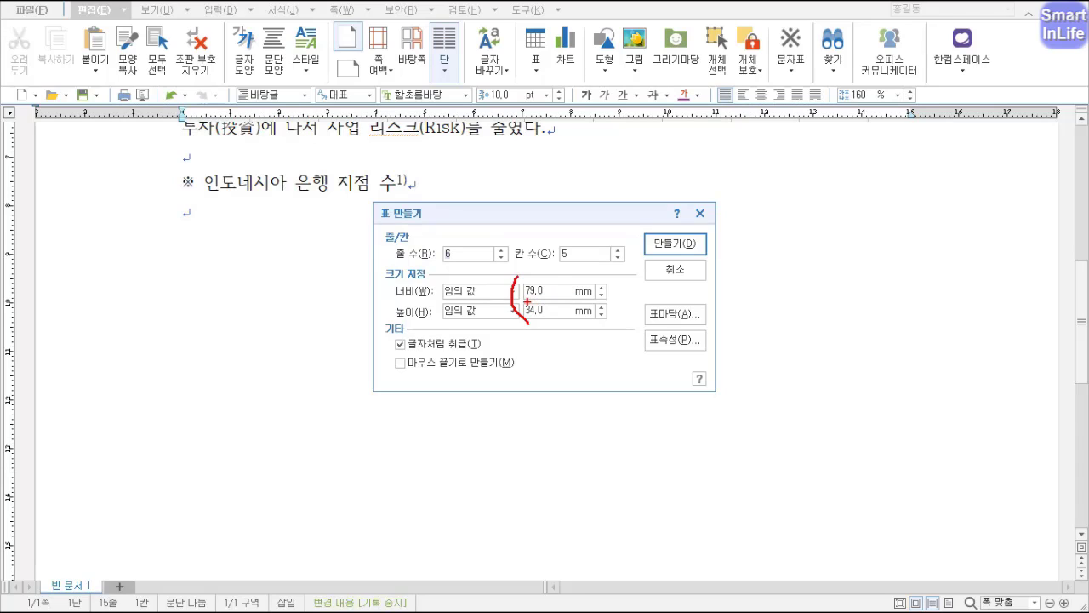
{"action": "mouse_move", "coordinate": [527, 301]}
{"action": "left_mouse_down"}
{"action": "mouse_move", "coordinate": [516, 281]}
{"action": "mouse_move", "coordinate": [544, 271]}
{"action": "mouse_move", "coordinate": [553, 294]}
{"action": "mouse_move", "coordinate": [529, 299]}
{"action": "left_mouse_up"}
{"action": "key", "text": "Escape"}
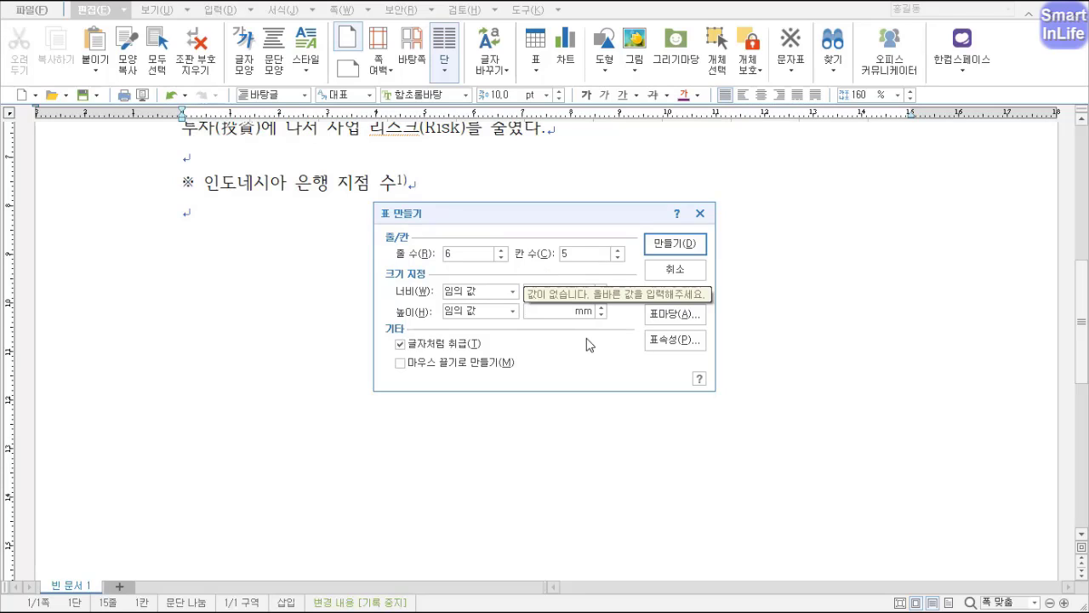
Set the table height to 40 mm and create it with 6 rows and 5 columns, 79 mm wide, with 글자처럼 취급 enabled
{"action": "type", "text": "40"}
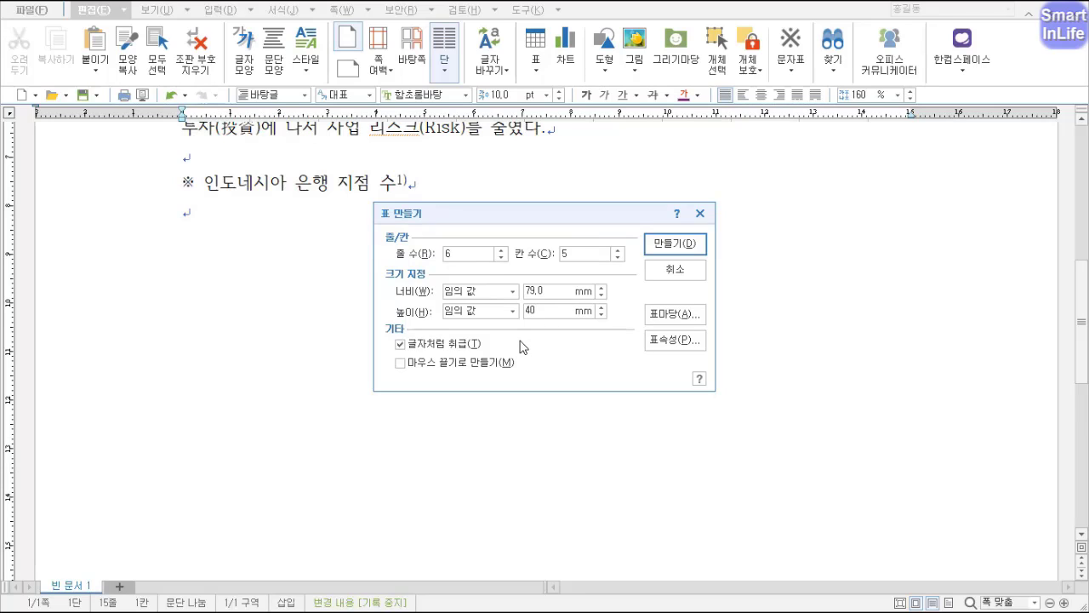
{"action": "mouse_move", "coordinate": [462, 347]}
{"action": "left_mouse_down"}
{"action": "mouse_move", "coordinate": [396, 323]}
{"action": "mouse_move", "coordinate": [452, 352]}
{"action": "left_mouse_up"}
{"action": "key", "text": "Escape"}
{"action": "left_click", "coordinate": [660, 245]}
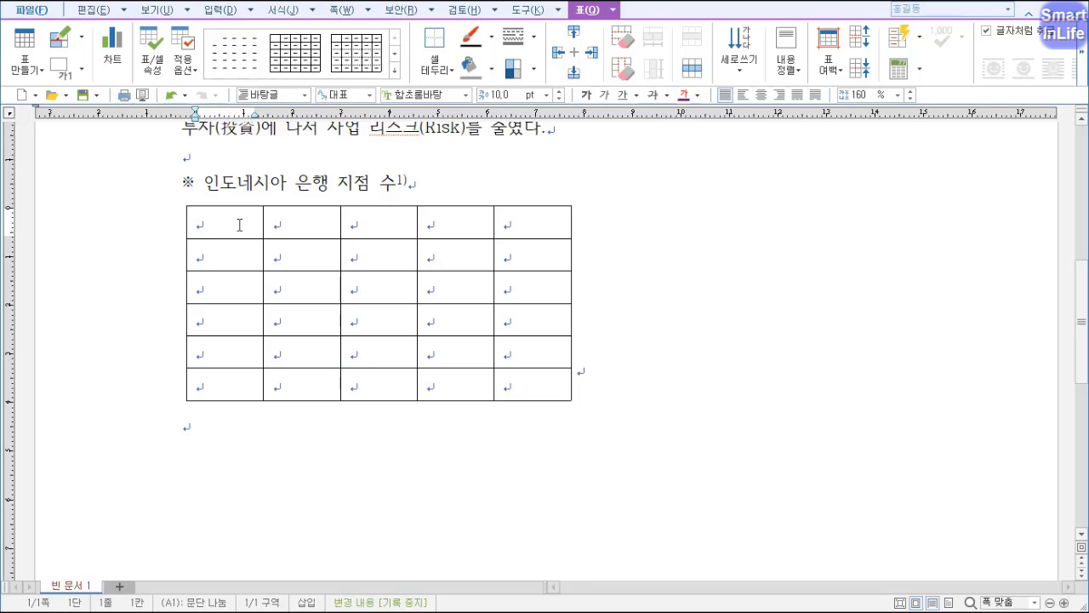
Fill the table's header row with 구분, 2015년, 2016년, 2017년 and 비고
{"action": "type", "text": "구분"}
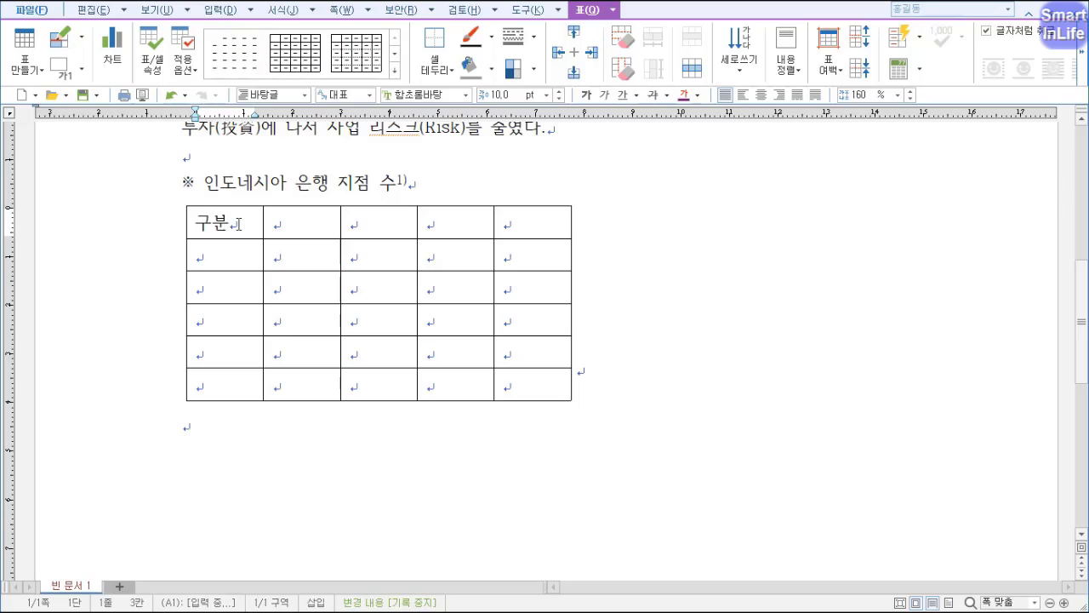
{"action": "key", "text": "Tab"}
{"action": "type", "text": "2015년"}
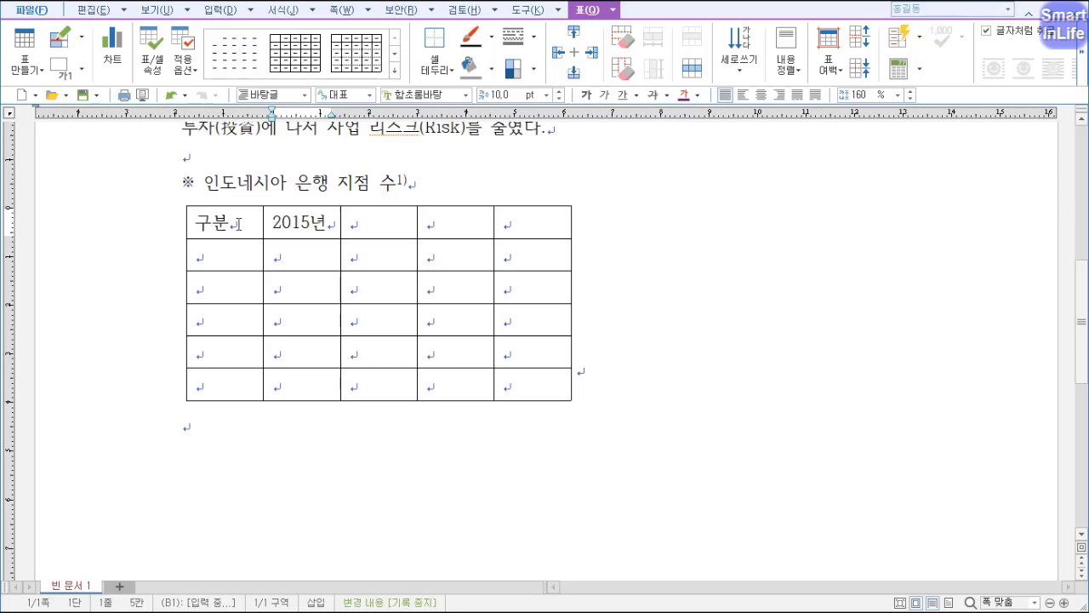
{"action": "key", "text": "Tab"}
{"action": "type", "text": "2016년"}
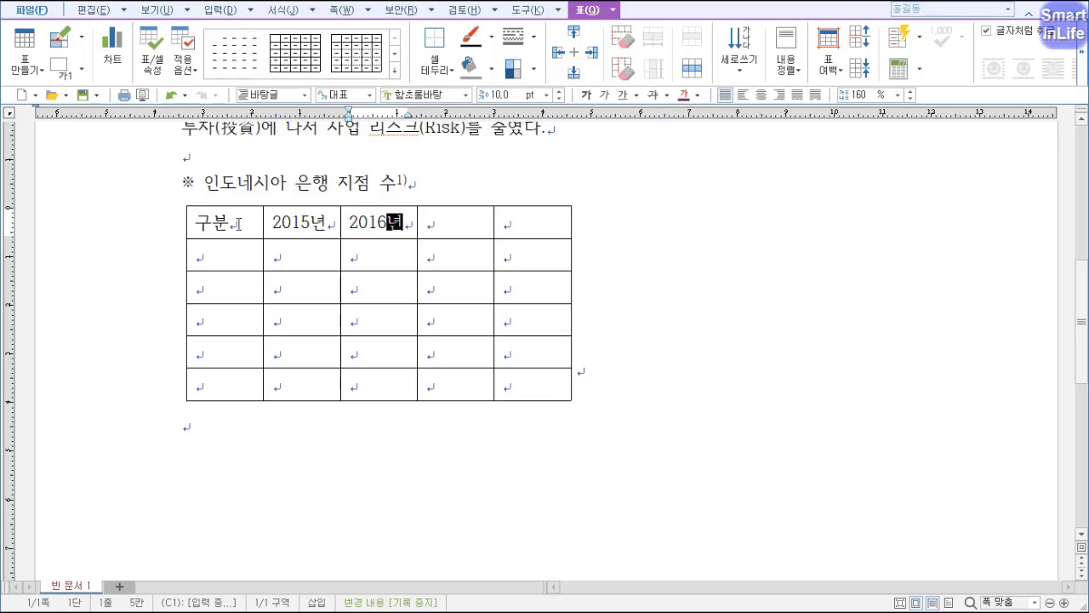
{"action": "key", "text": "Tab"}
{"action": "type", "text": "2017"}
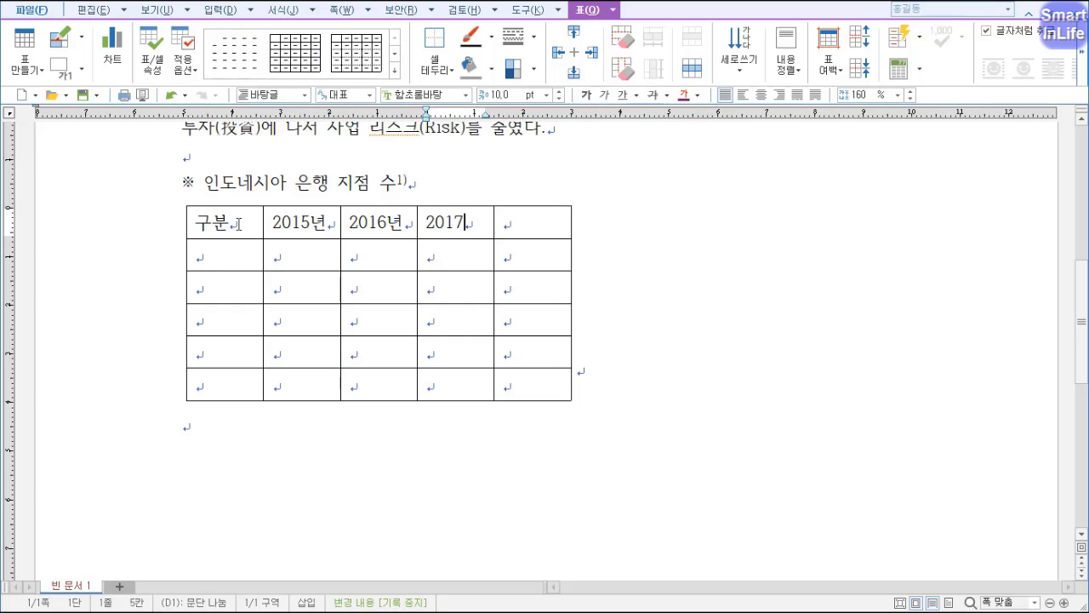
{"action": "type", "text": "년"}
{"action": "key", "text": "Tab"}
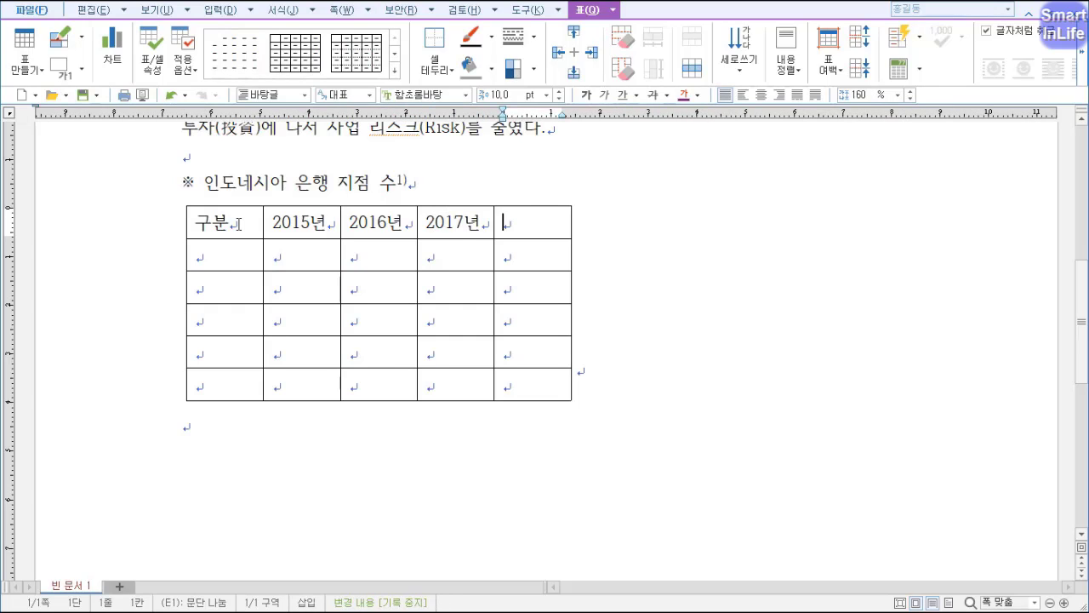
{"action": "type", "text": "비고"}
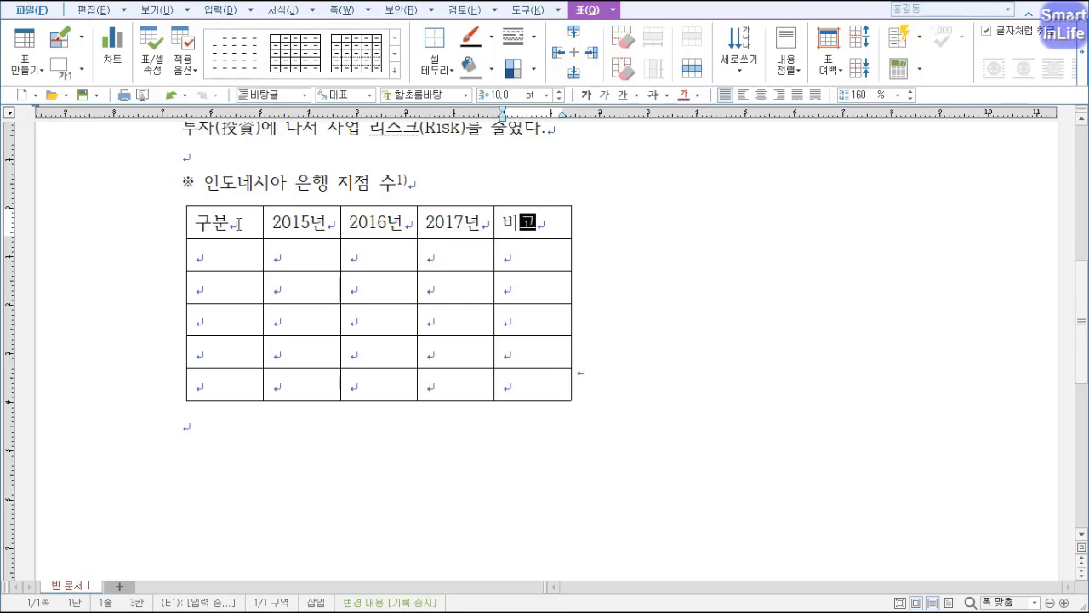
{"action": "key", "text": "Tab"}
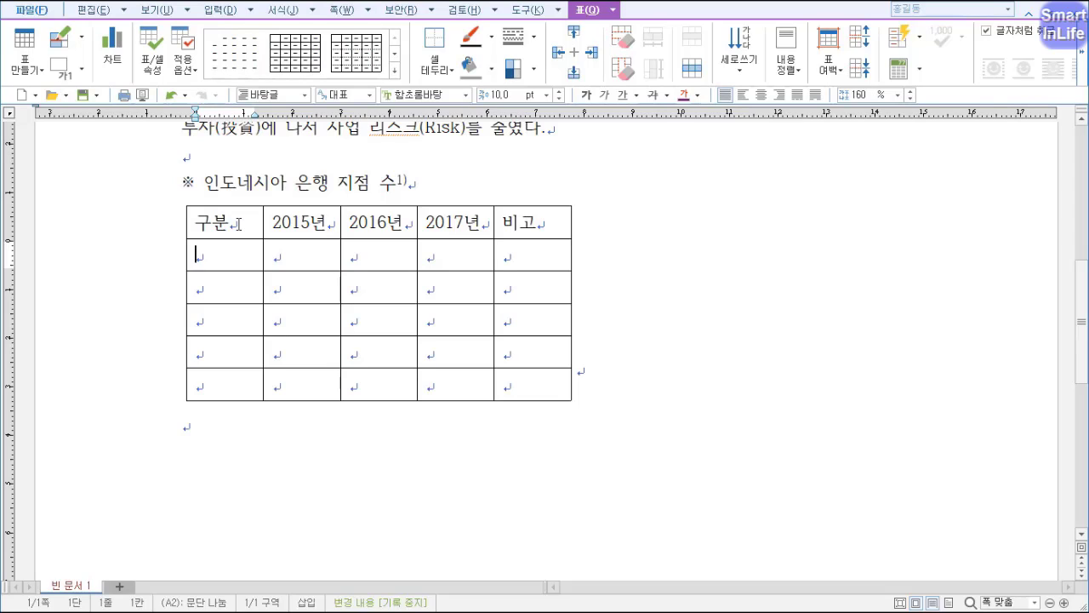
Fill the second row with 외국계, 68, 74 and 78, leaving the 비고 cell empty
{"action": "type", "text": "외국계"}
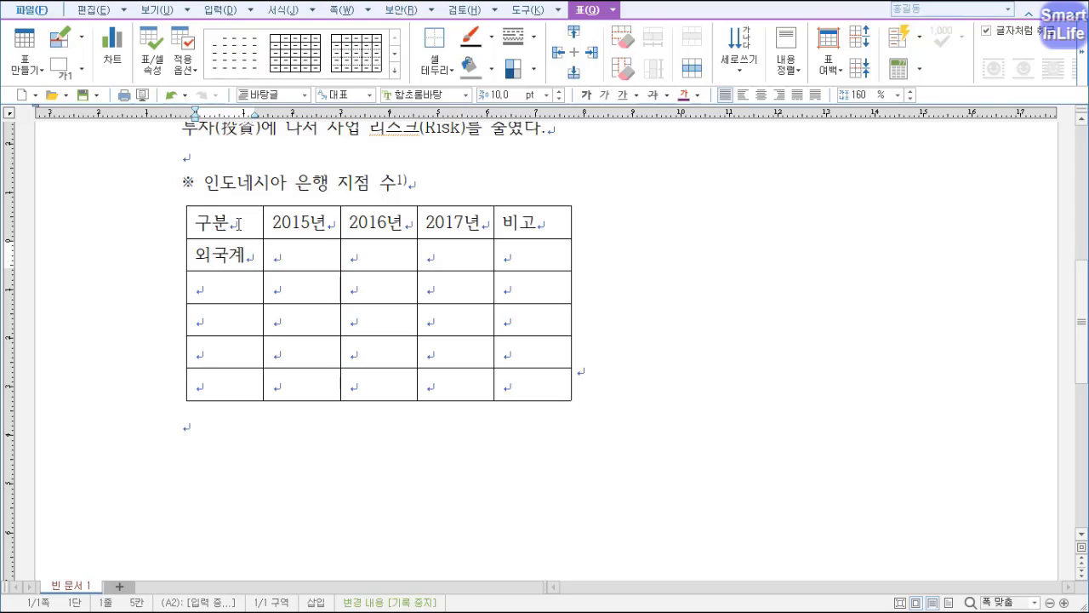
{"action": "key", "text": "Tab"}
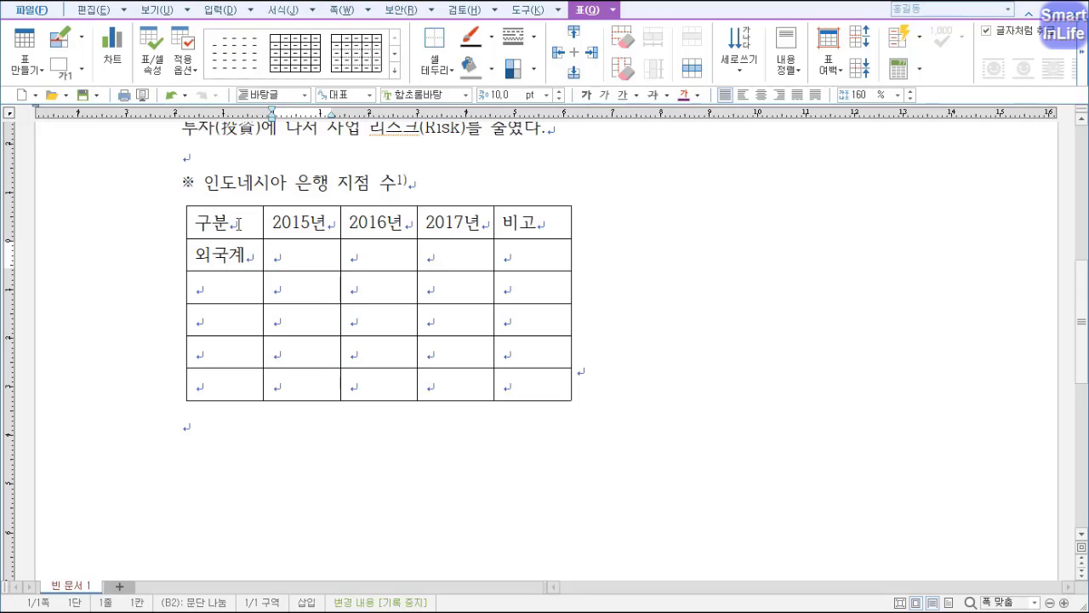
{"action": "type", "text": "68"}
{"action": "key", "text": "Tab"}
{"action": "type", "text": "74"}
{"action": "key", "text": "Tab"}
{"action": "type", "text": "78"}
{"action": "key", "text": "Tab"}
{"action": "key", "text": "Tab"}
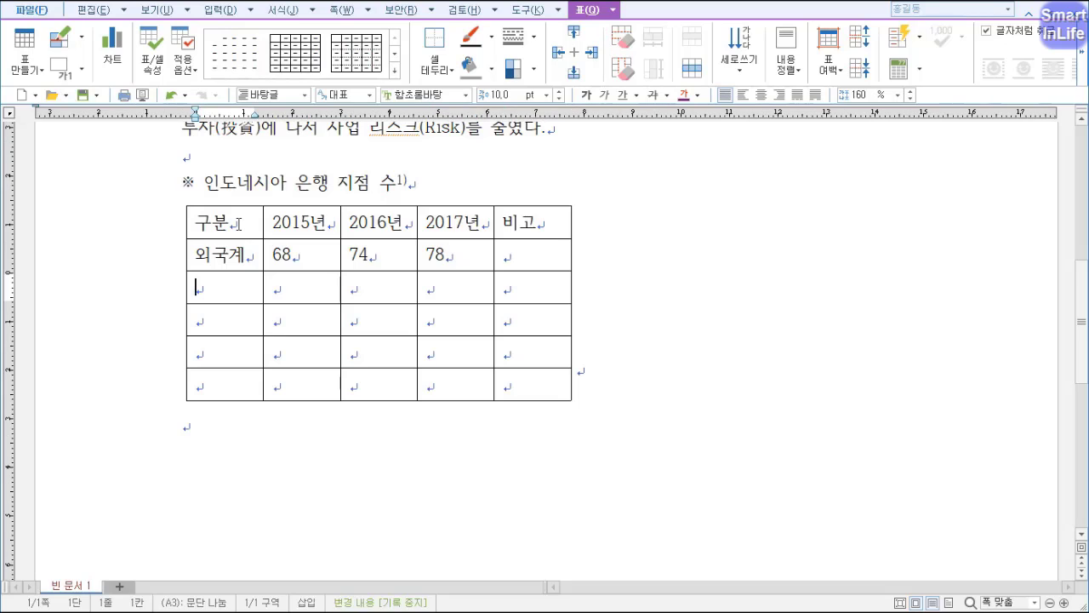
Fill the third row with 국영, 41, 44 and 53, leaving the 비고 cell empty
{"action": "type", "text": "국영"}
{"action": "key", "text": "Tab"}
{"action": "type", "text": "41"}
{"action": "key", "text": "Tab"}
{"action": "type", "text": "44"}
{"action": "key", "text": "Tab"}
{"action": "type", "text": "53"}
{"action": "key", "text": "Tab"}
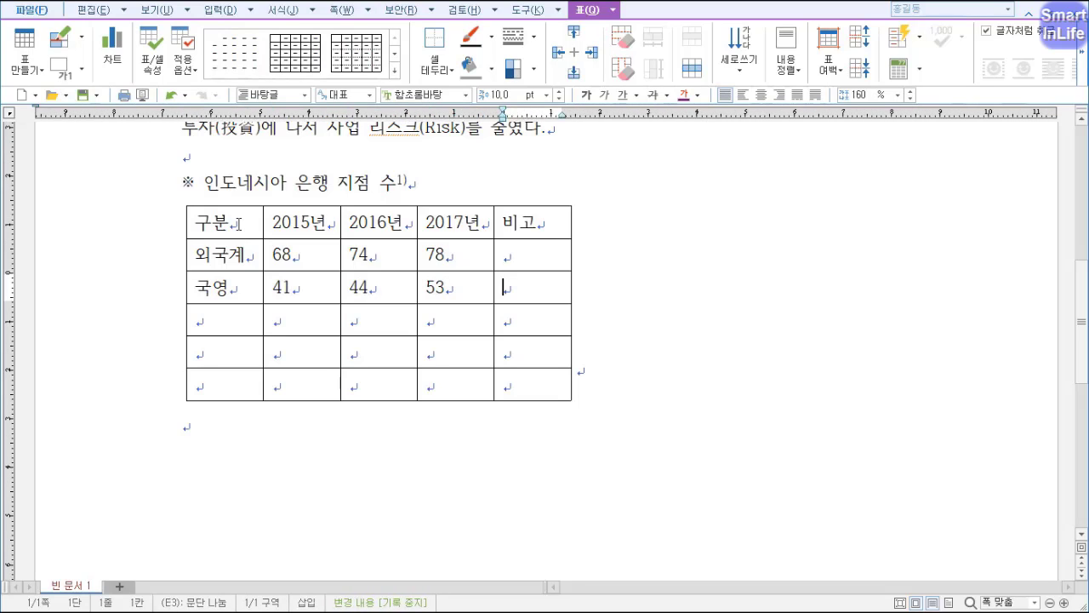
{"action": "key", "text": "Tab"}
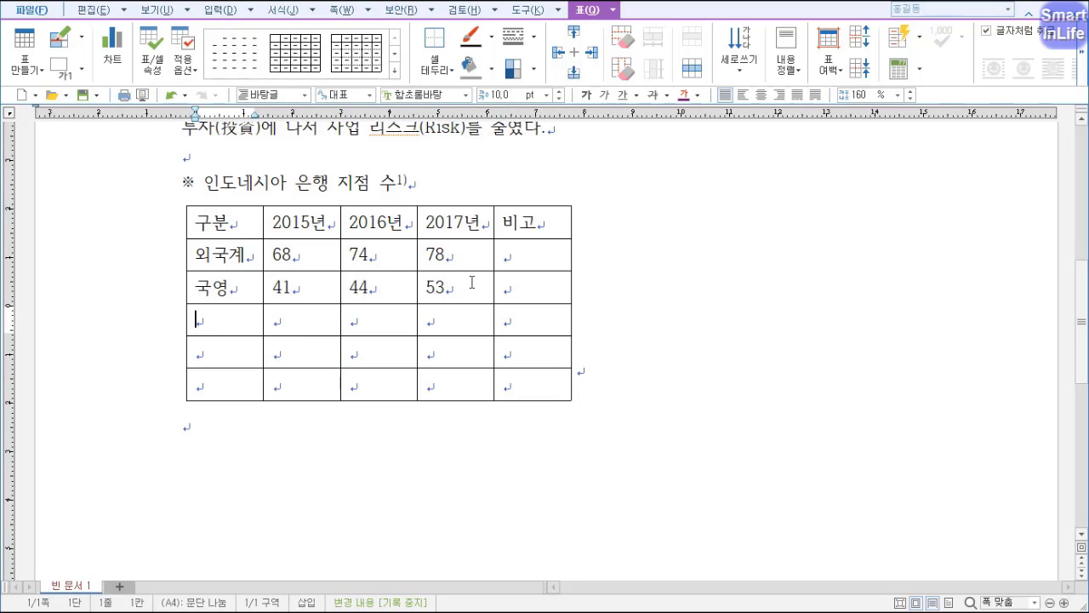
Enter the row labels 지방, 외국환 and 평균 in the remaining cells of the 구분 column
{"action": "type", "text": "지방"}
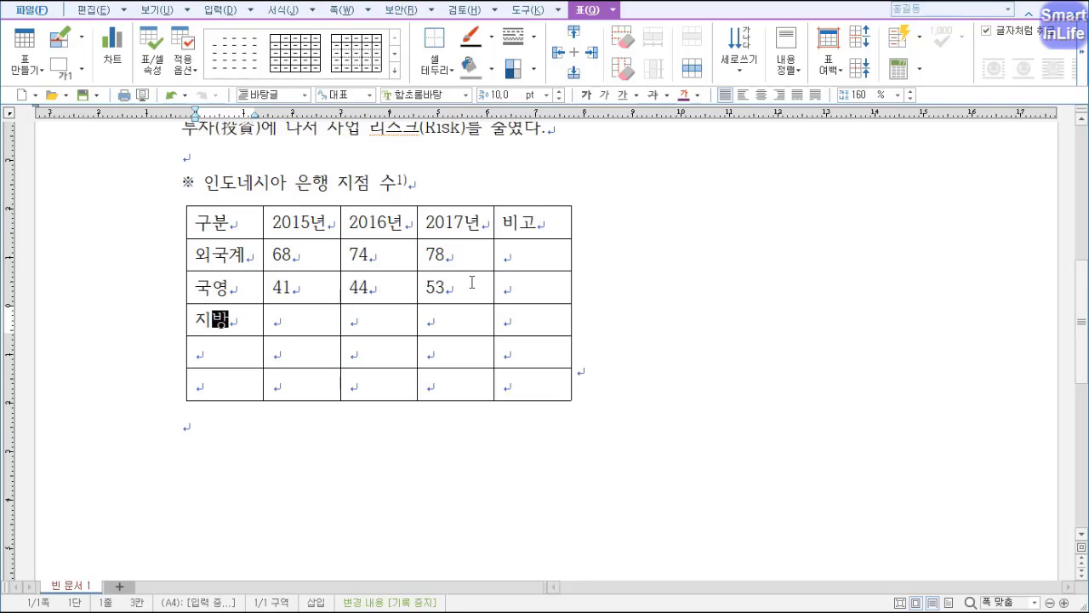
{"action": "key", "text": "Down"}
{"action": "type", "text": "외국호"}
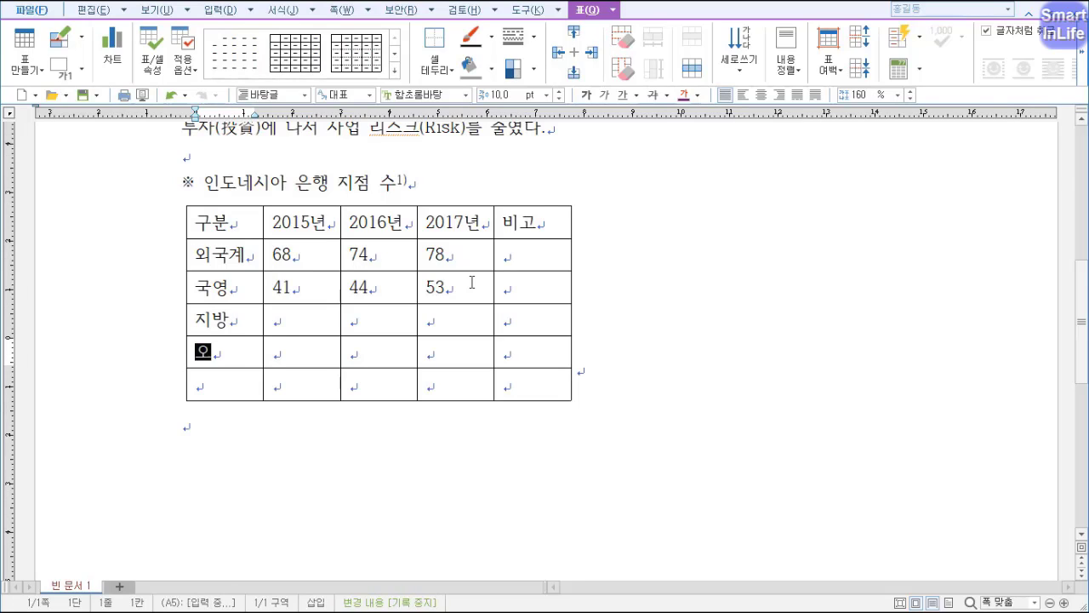
{"action": "key", "text": "Down"}
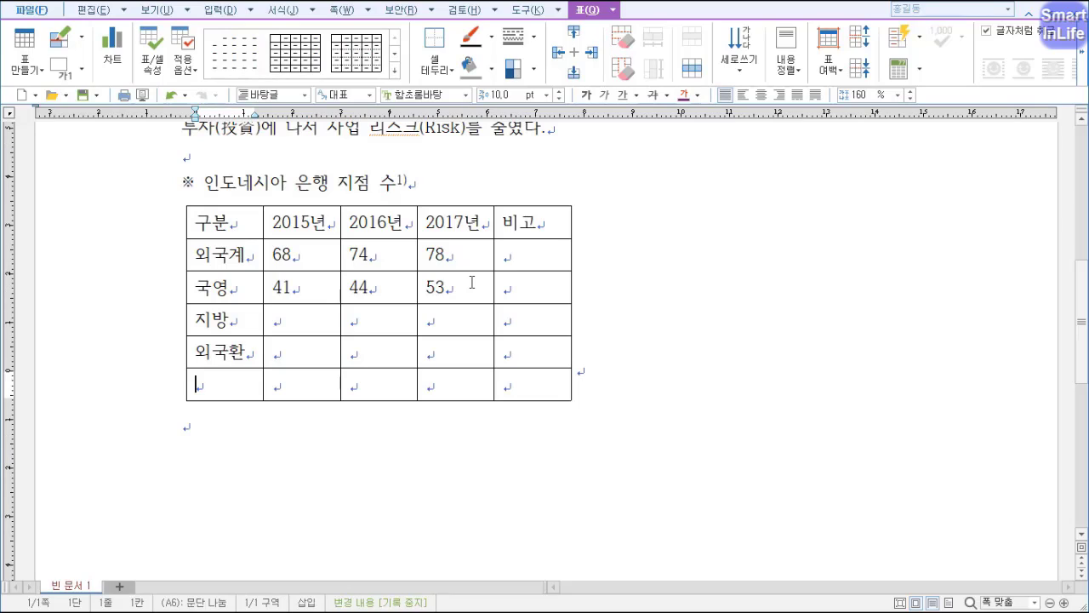
{"action": "type", "text": "평균"}
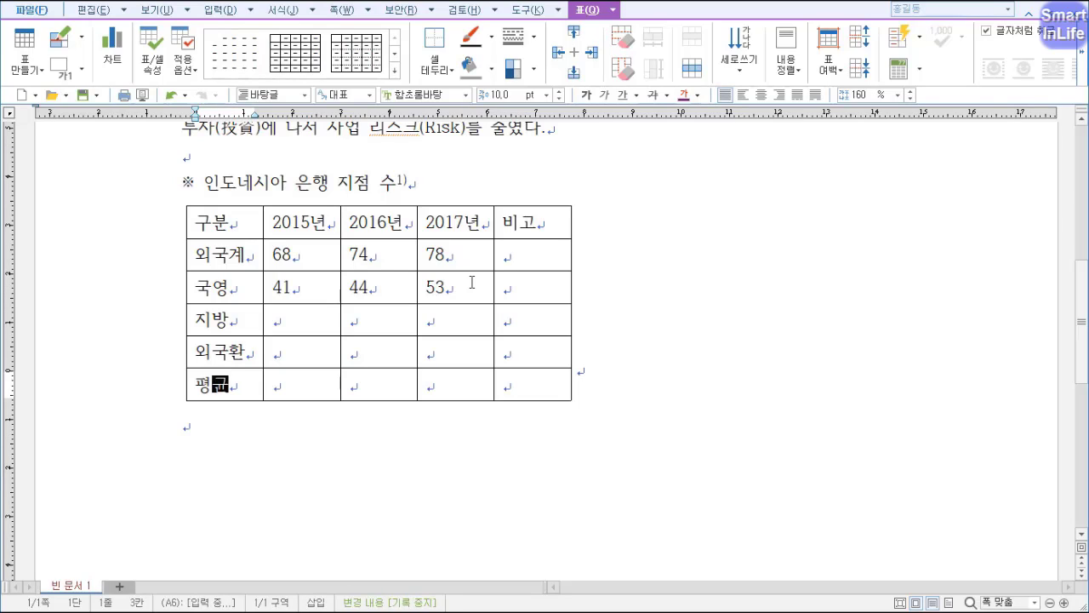
Enter the 2015년 values 11 for 외국환 and 14 for 지방
{"action": "key", "text": "Tab"}
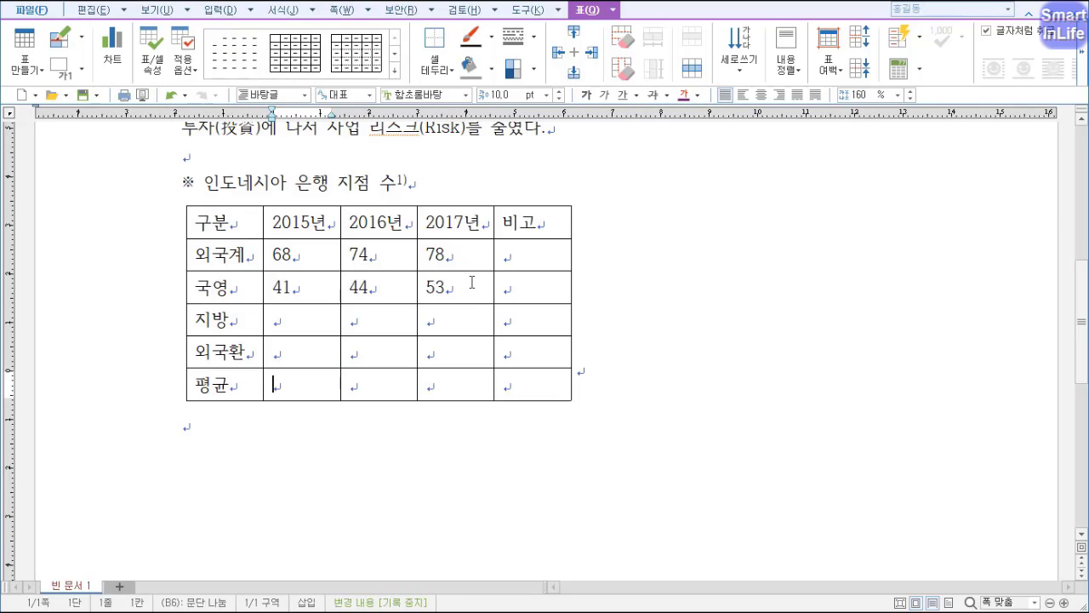
{"action": "key", "text": "Up"}
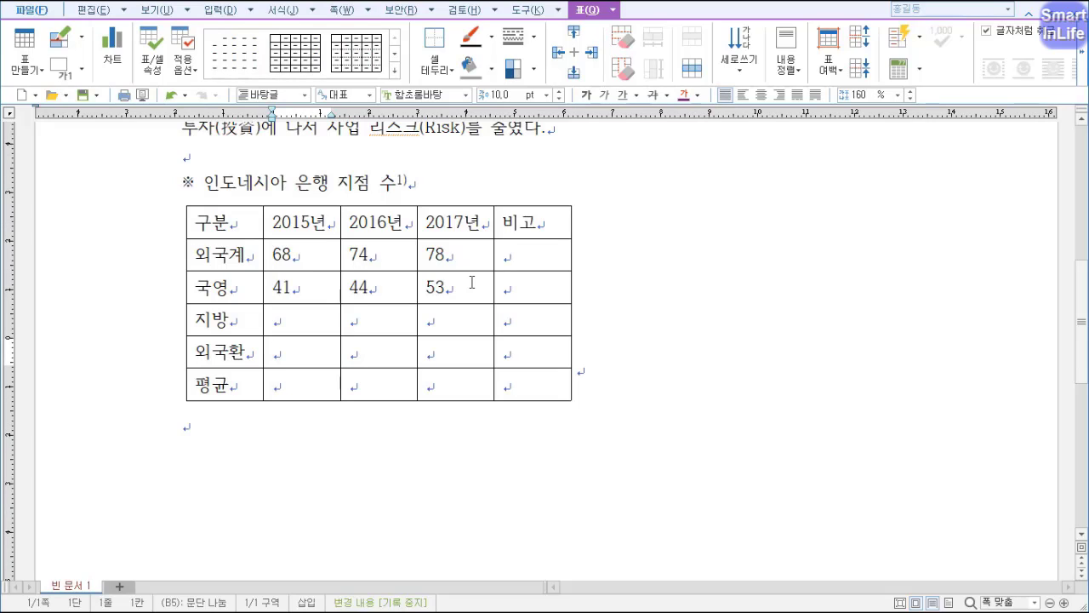
{"action": "key", "text": "Up"}
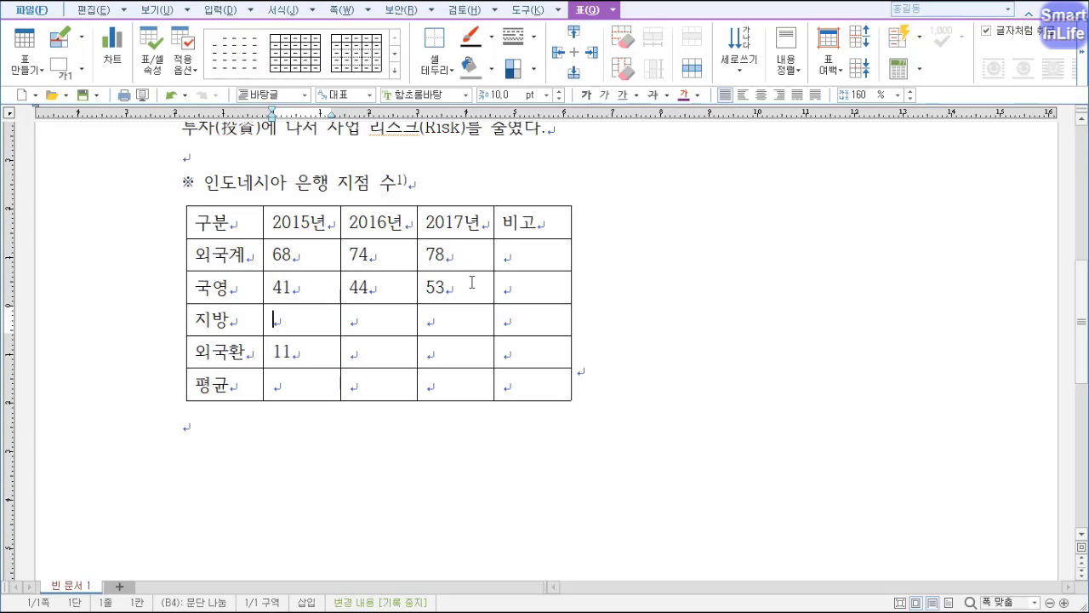
{"action": "key", "text": "Tab"}
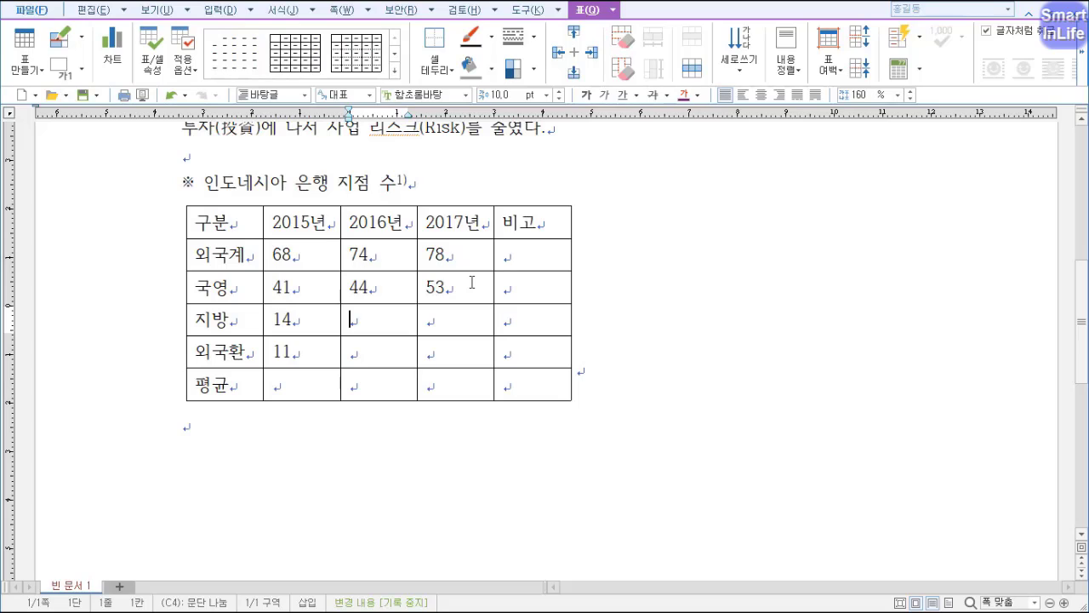
Enter the 2016년 values 14 for 지방 and 12 for 외국환
{"action": "type", "text": "14"}
{"action": "key", "text": "Down"}
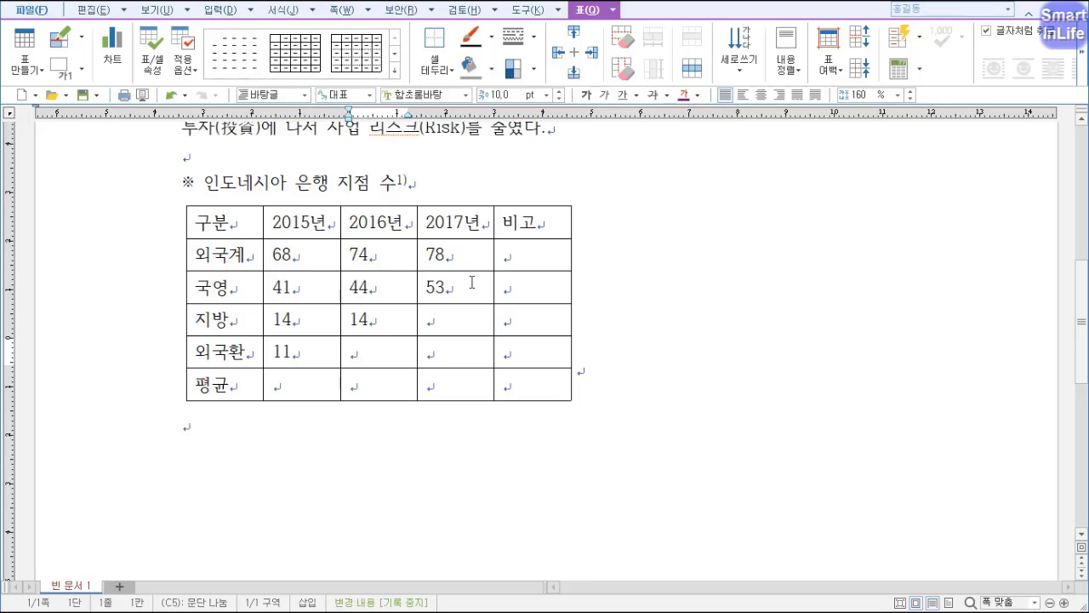
{"action": "type", "text": "12"}
{"action": "key", "text": "Tab"}
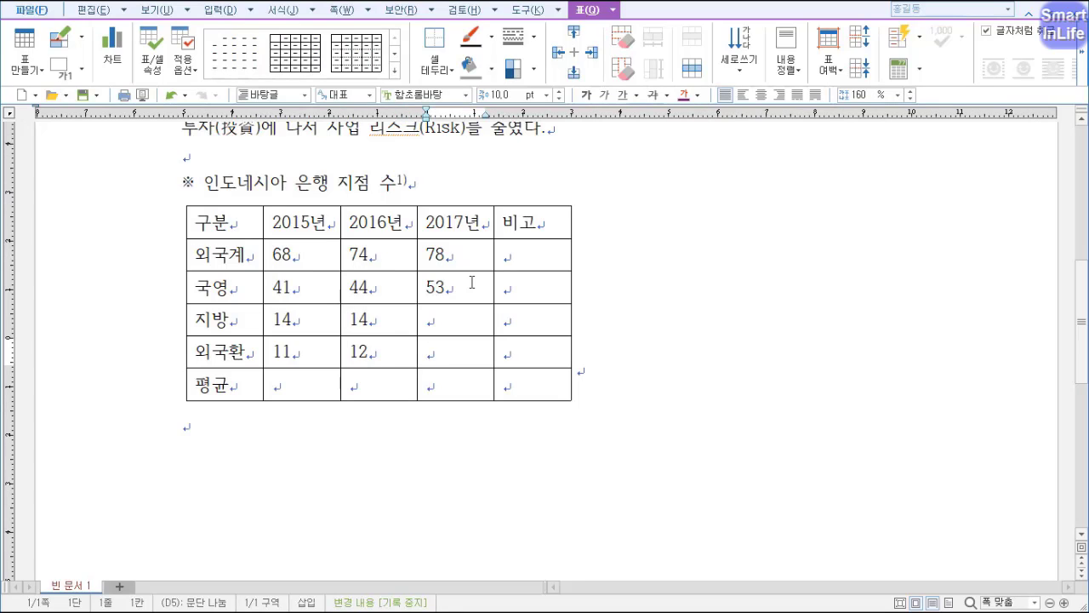
Enter the 2017년 values 14 for 외국환 and 17 for 지방, leaving the 평균 cell empty
{"action": "type", "text": "14"}
{"action": "key", "text": "Up"}
{"action": "type", "text": "1"}
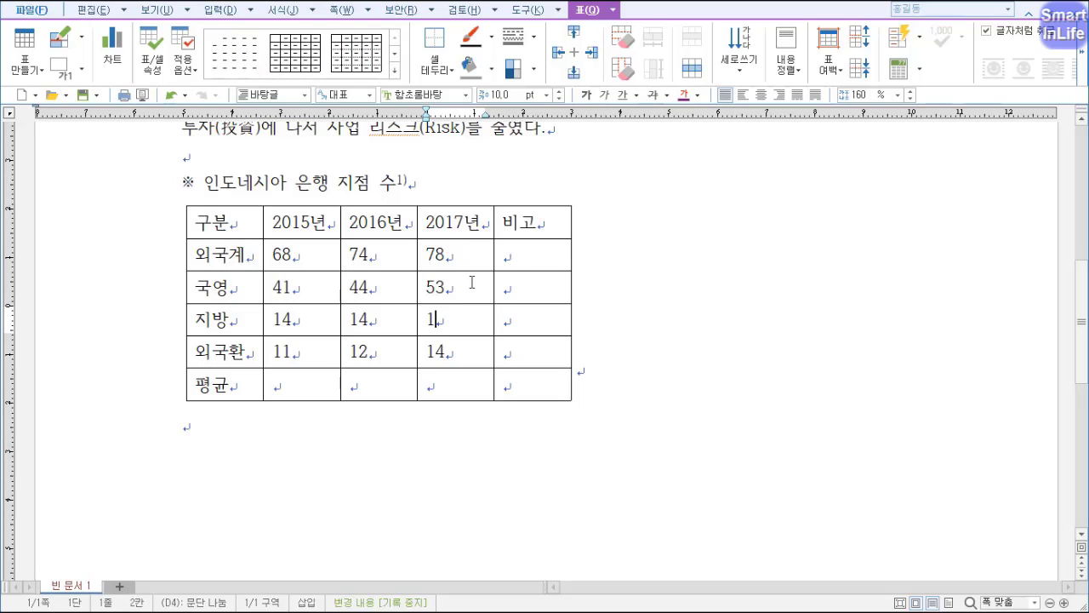
{"action": "type", "text": "7"}
{"action": "key", "text": "Down"}
{"action": "key", "text": "Down"}
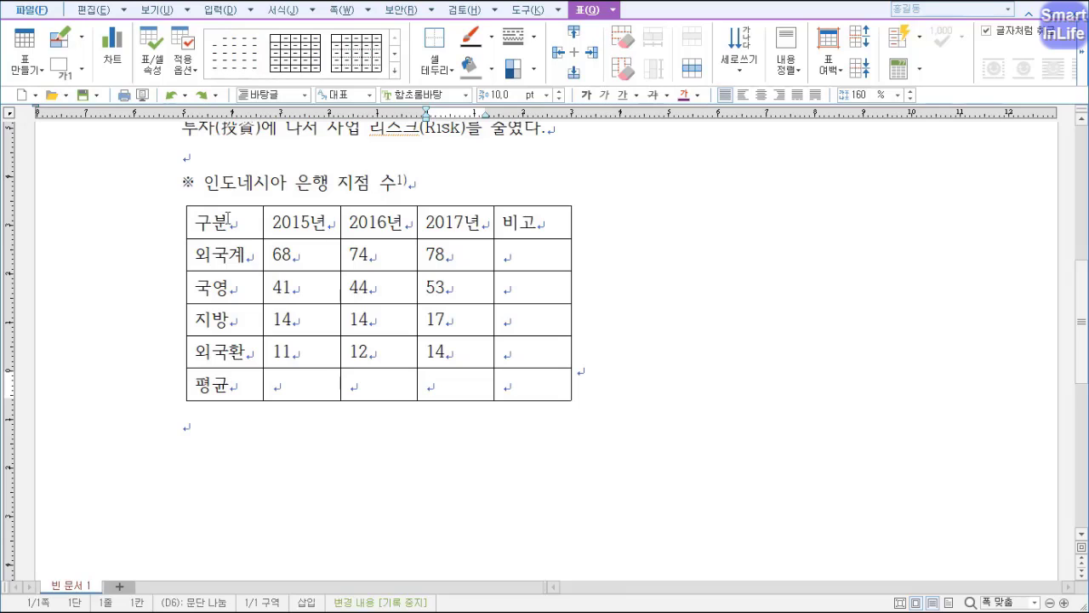
{"action": "left_click_drag", "start_coordinate": [220, 223], "coordinate": [223, 385]}
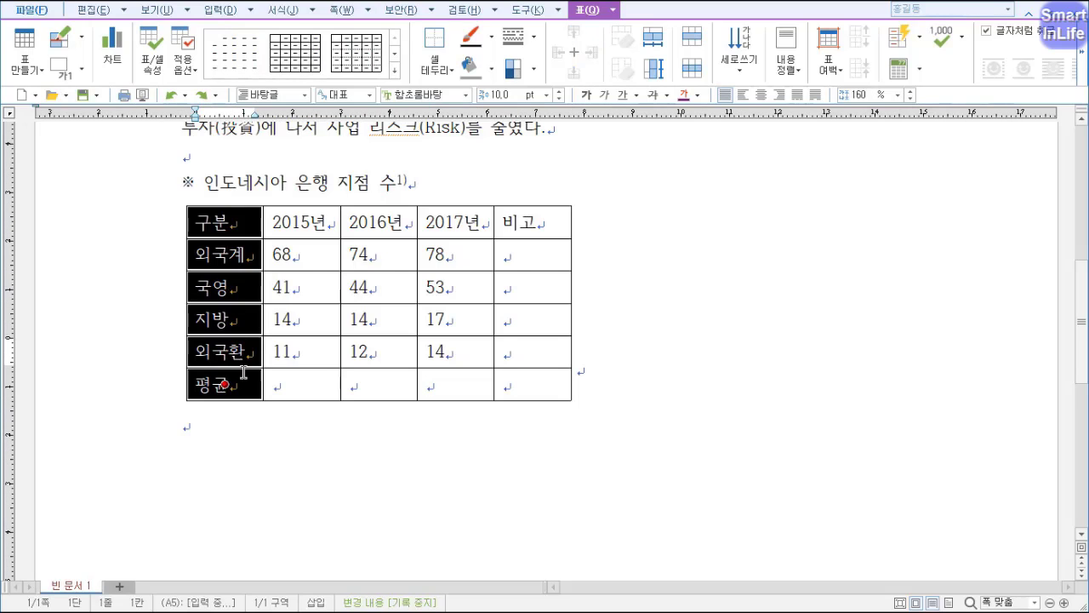
{"action": "key", "text": "Escape"}
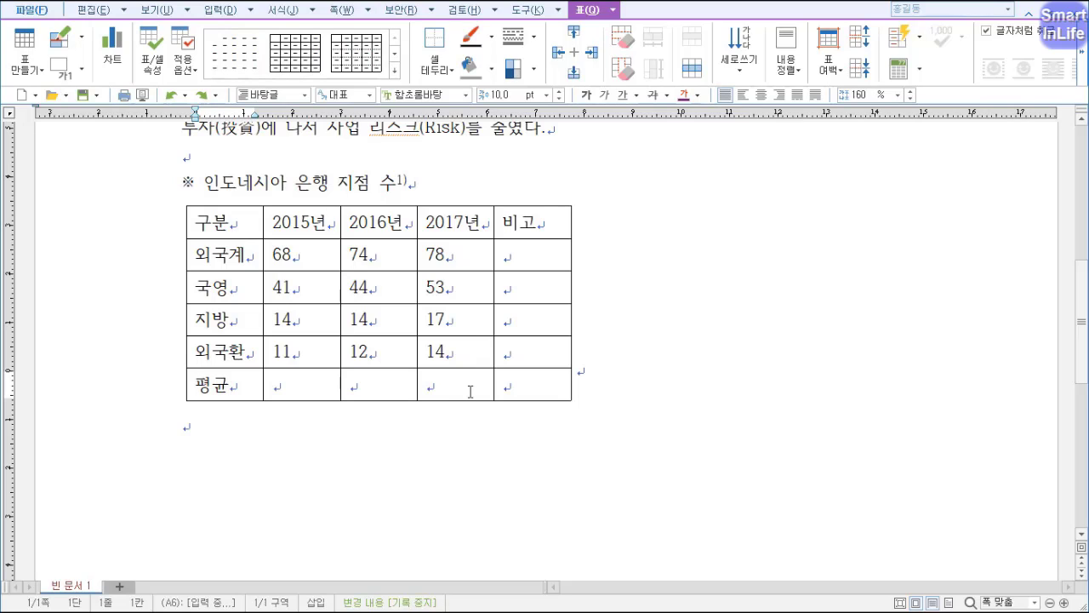
Start a paragraph below the table with the 부행장 as speaker, followed by “당시 현지 은행(Bank)을 사들이지 못했다면 인도네시아
{"action": "left_click", "coordinate": [258, 430]}
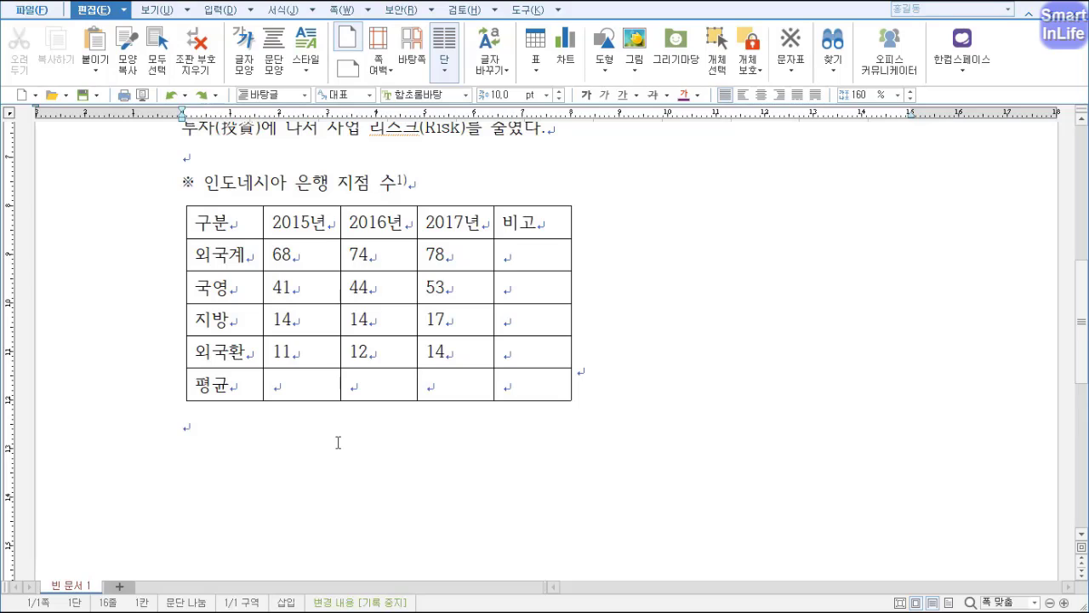
{"action": "key", "text": "Return"}
{"action": "type", "text": "홍 부"}
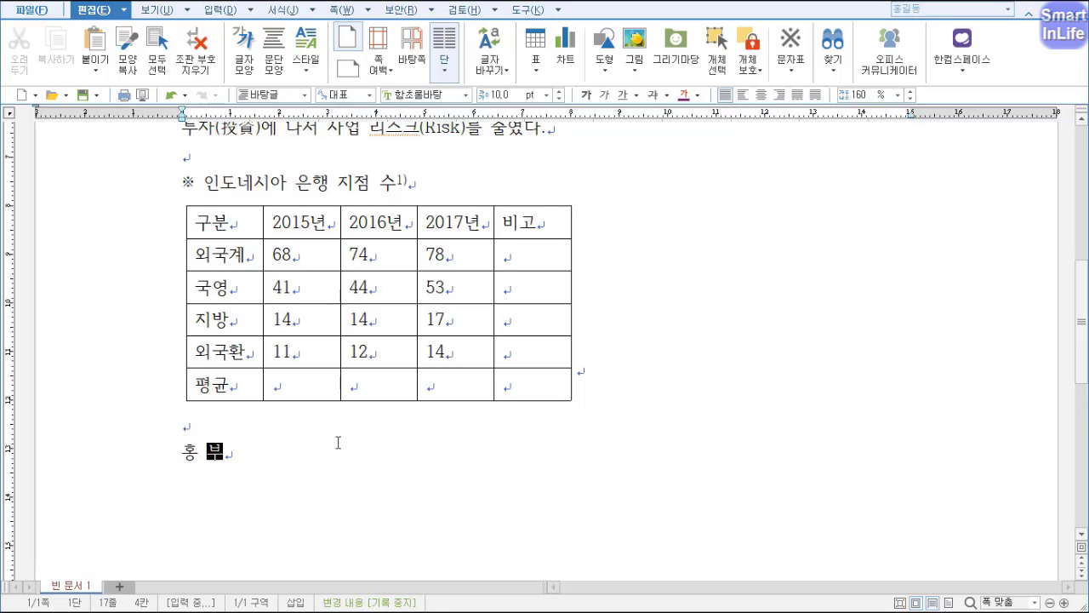
{"action": "type", "text": "행ㅈ장은 “당시 현"}
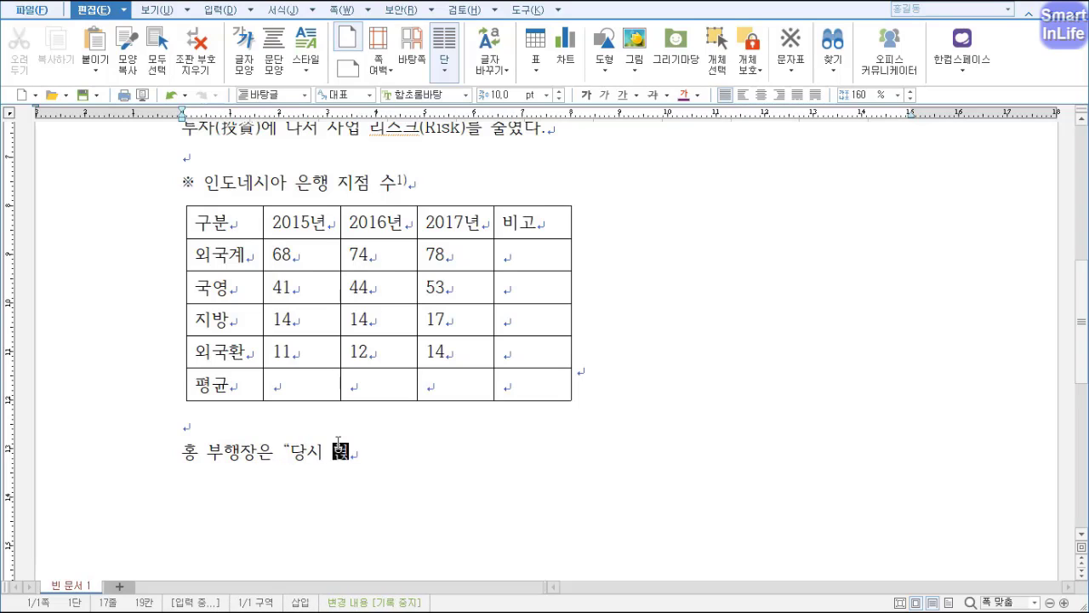
{"action": "type", "text": "지 은해행(Bank)을 사들이지 "}
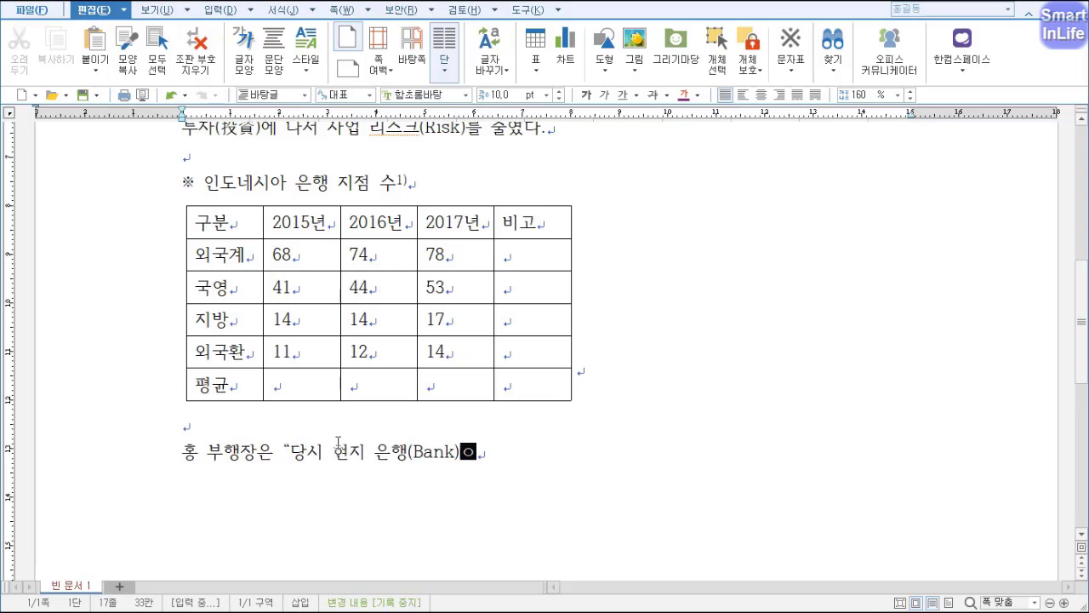
{"action": "type", "text": "못했다면 인도네시아"}
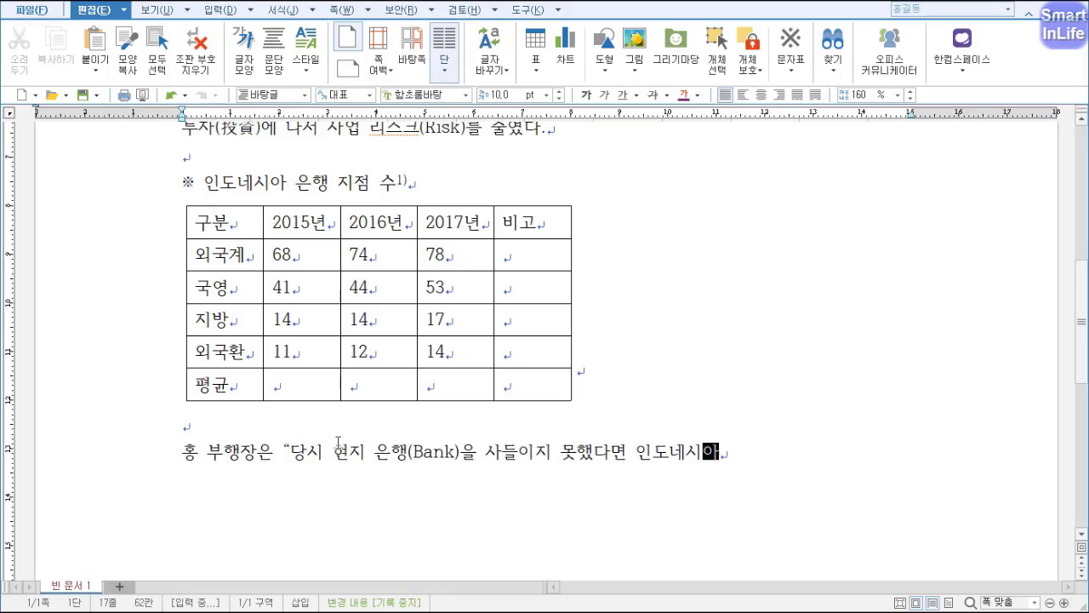
Continue the quote with 진출(進出), converting the word inside the parentheses to the Hanja 進出
{"action": "type", "text": " 진출("}
{"action": "type", "text": "진ㅊ"}
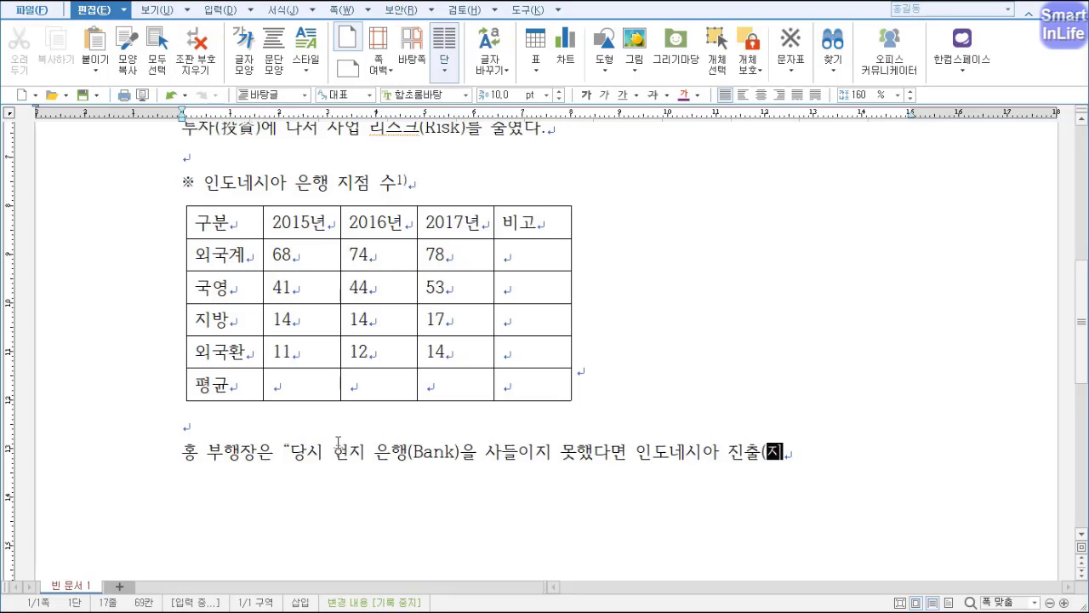
{"action": "key", "text": "F9"}
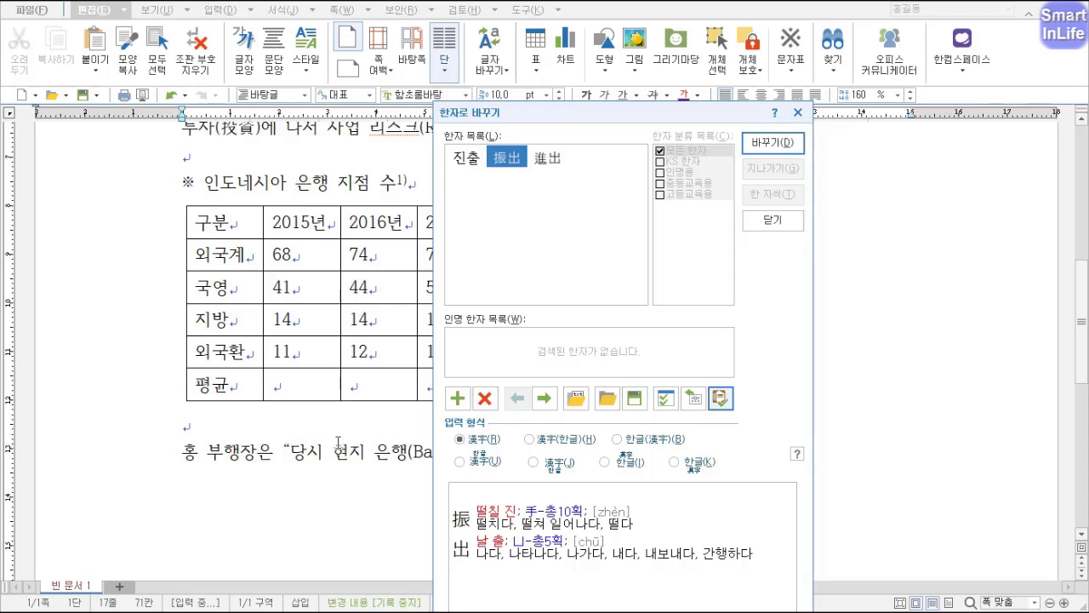
{"action": "key", "text": "Right"}
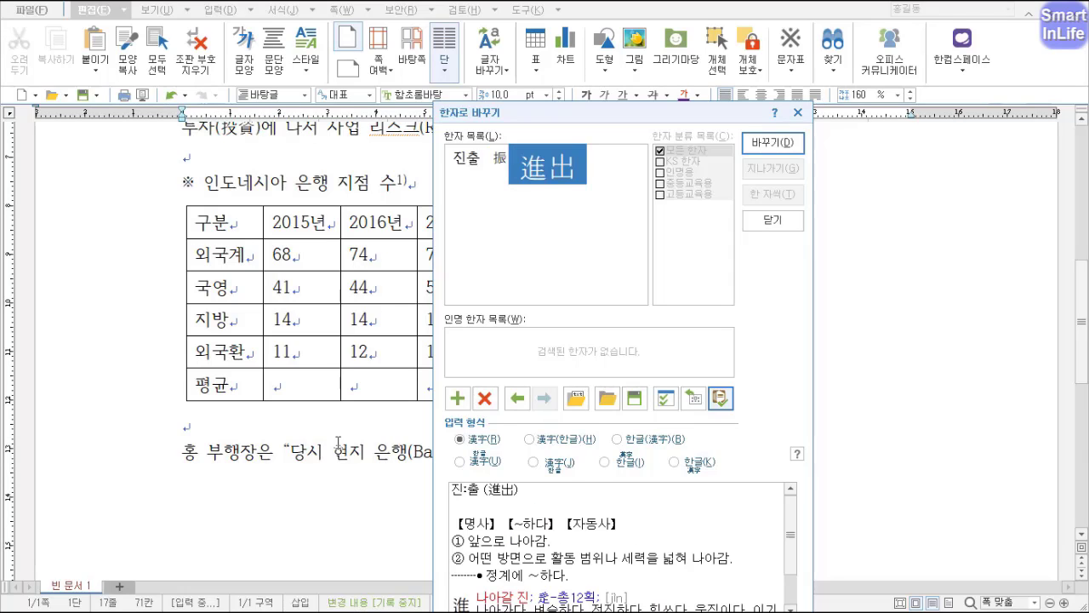
{"action": "key", "text": "Return"}
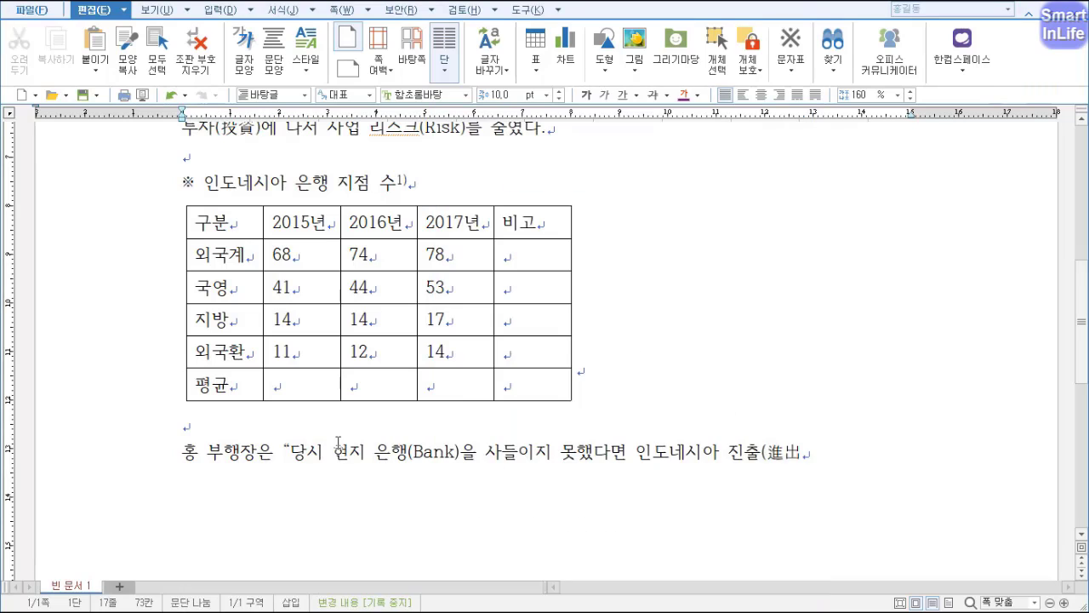
{"action": "type", "text": ")"}
Complete the quoted sentence with 은 거의 불가능(Impossibility)했을 것”이라고 말했다
{"action": "type", "text": "은 거의 불가능("}
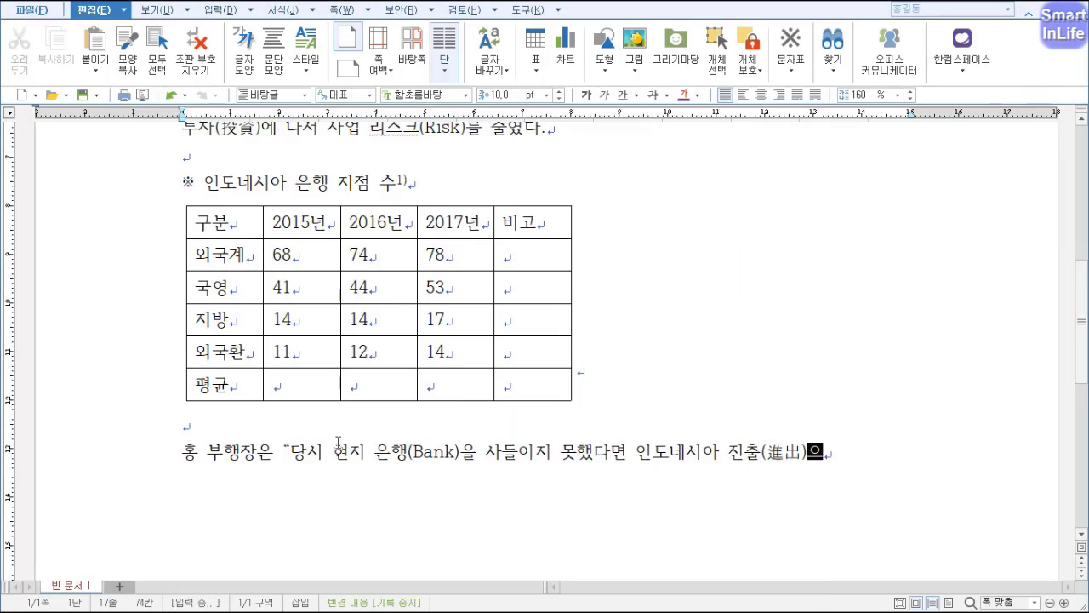
{"action": "type", "text": "Impo"}
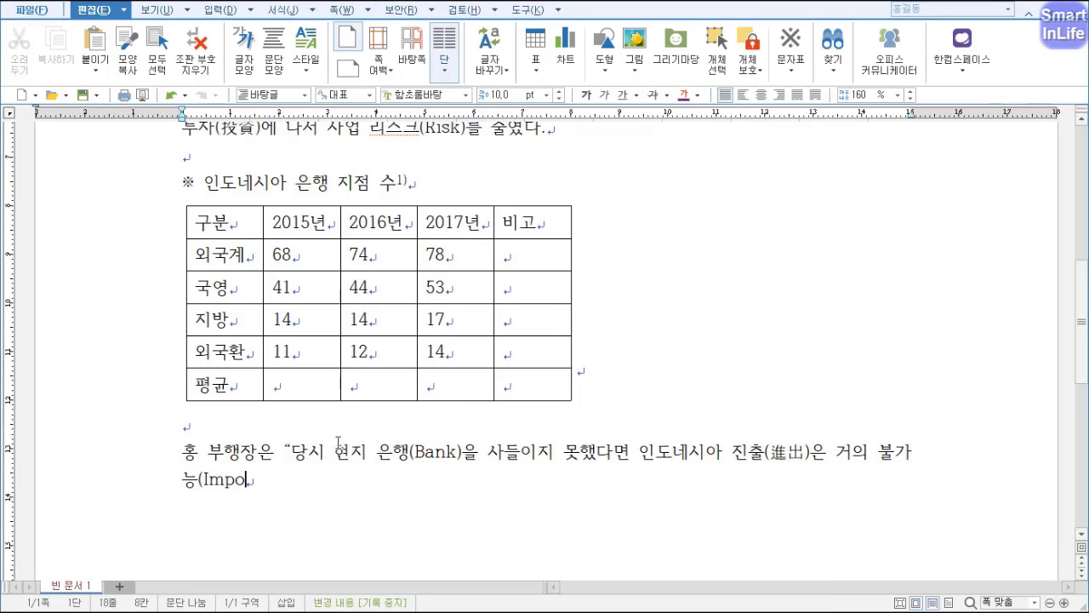
{"action": "type", "text": "ssibility)했을 거것\"이라고 말했다"}
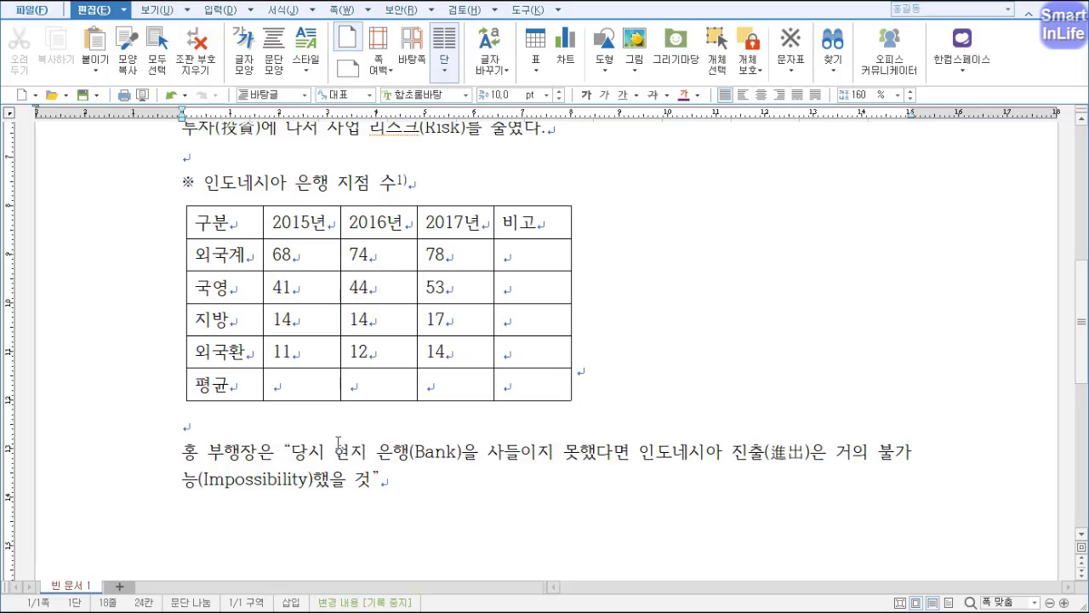
Add the sentence 그는 “대출 자산 기준으로 70%가 인도네시아 기업과 현지인 대출”이라고 말했다
{"action": "type", "text": ". 그는 \"대출 자산 기준으로 "}
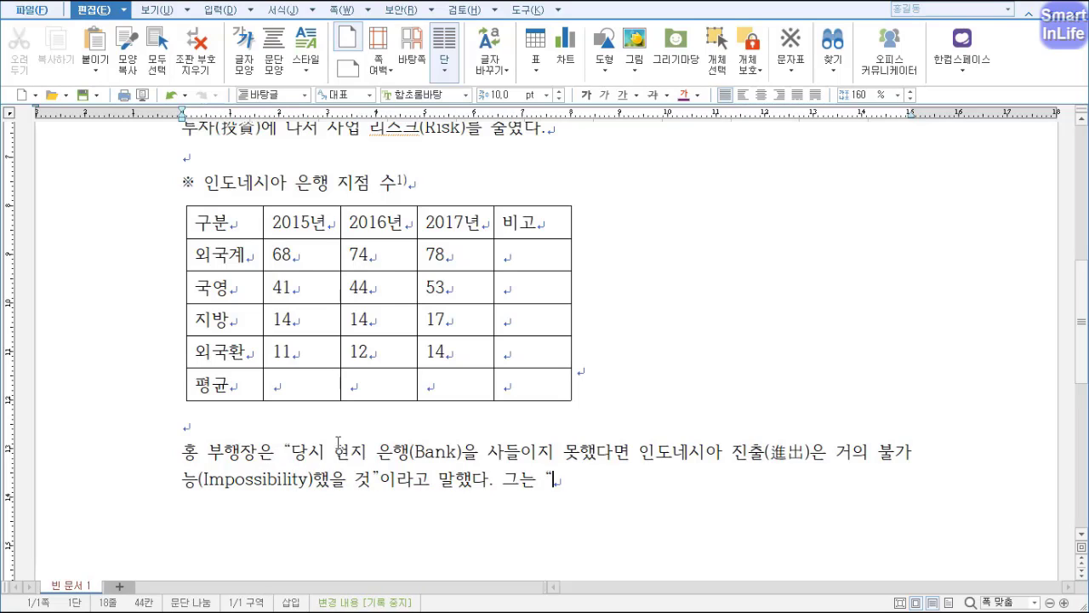
{"action": "type", "text": "70%"}
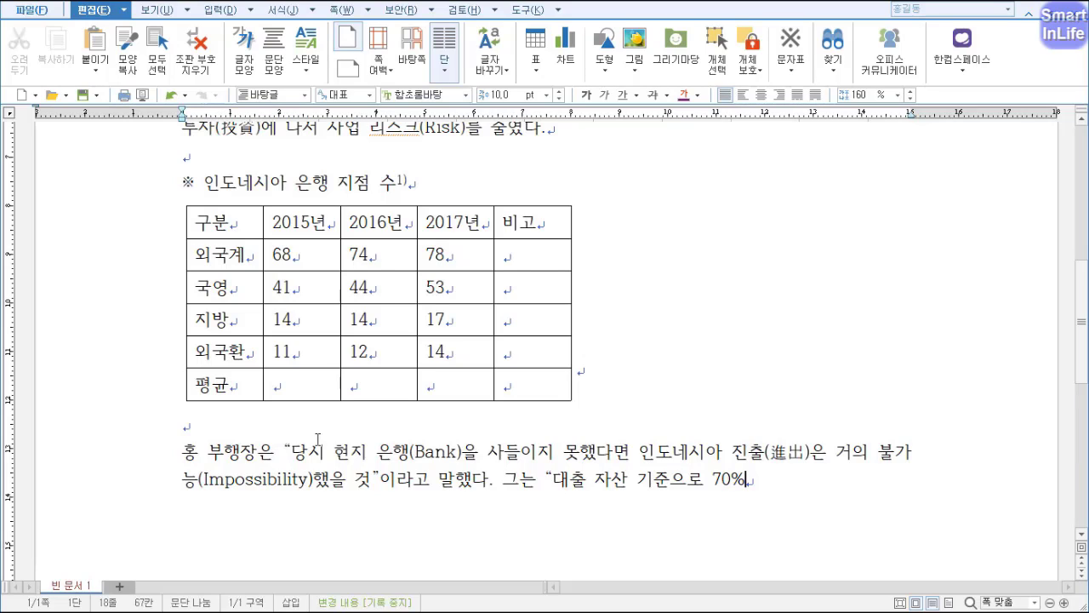
{"action": "type", "text": "가 인도네시아 기"}
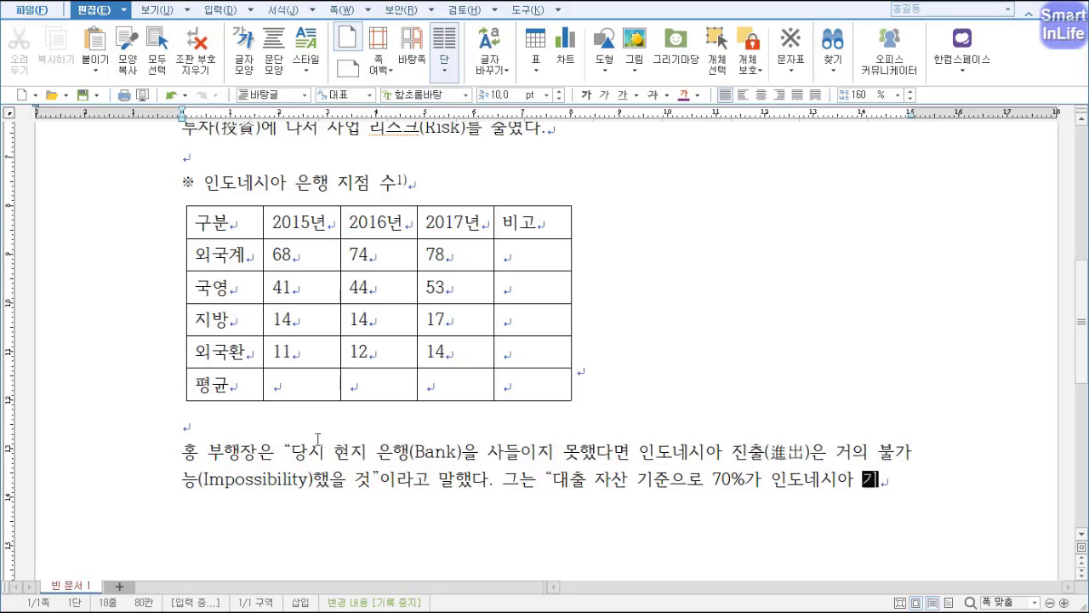
{"action": "type", "text": "업과 현지인 대출\"이라고 말했다."}
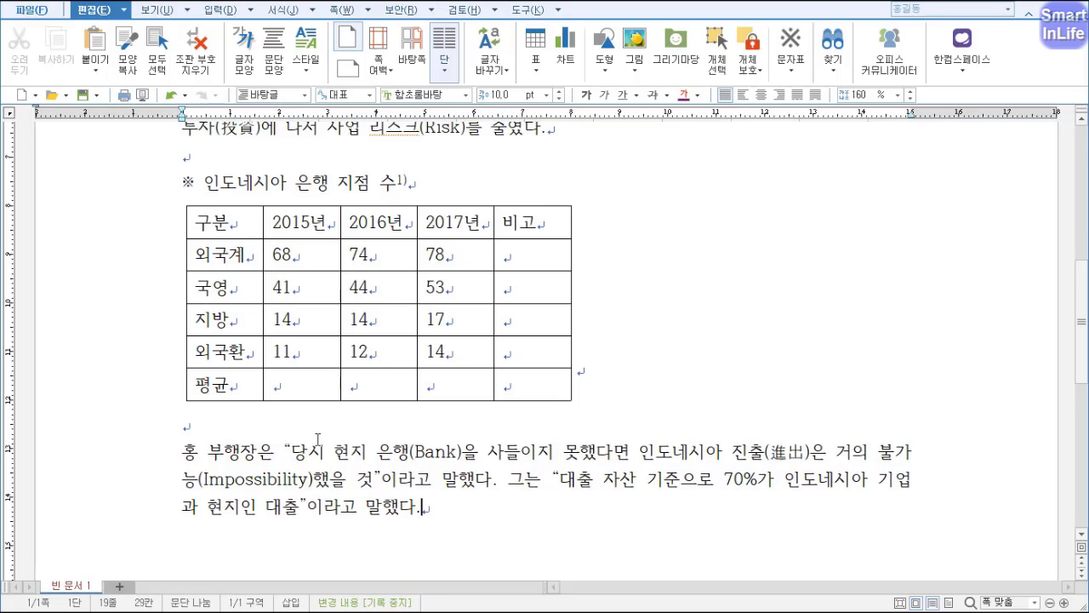
Add the sentence 300만 달러를 처음 투자하고 지속적으로 투자(Investment)를 늘렸다. and begin the following one with 인수 첫해인
{"action": "type", "text": " 300만 달러를 처음 투자하고 지"}
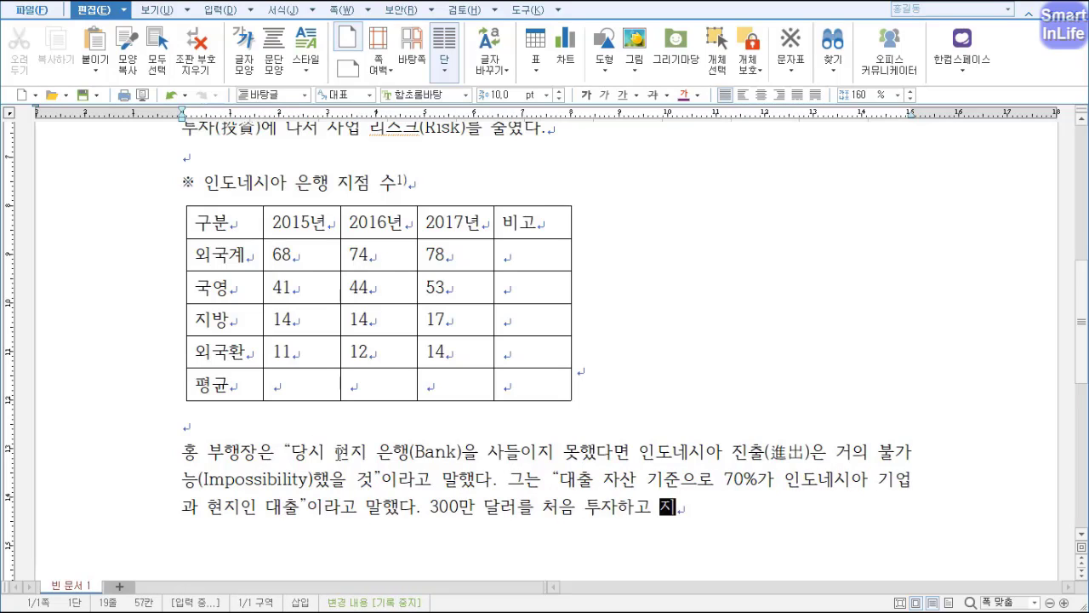
{"action": "type", "text": "속적으로 투자(Investmen"}
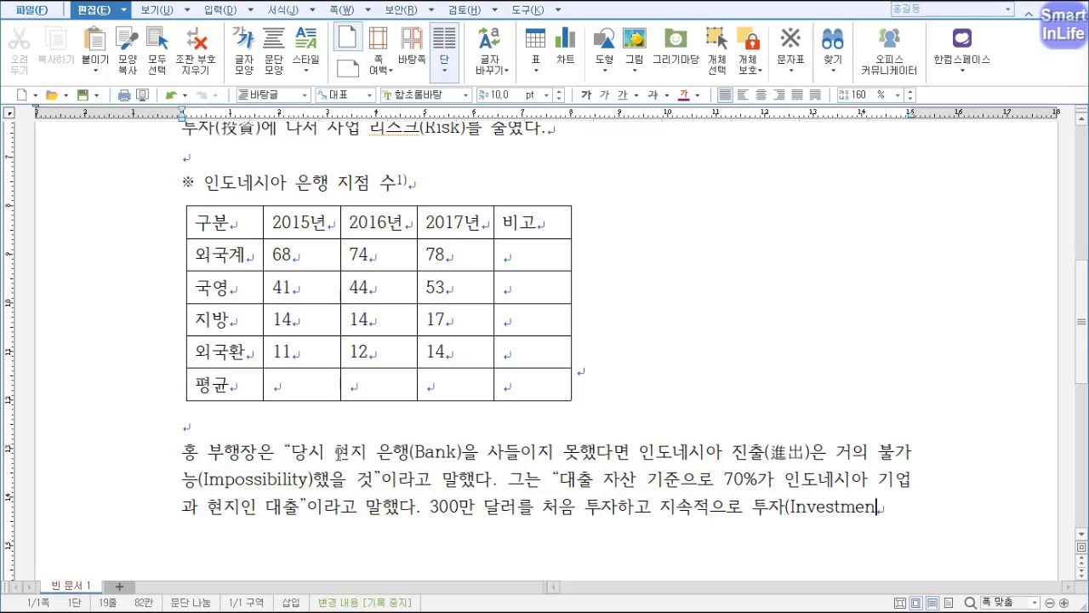
{"action": "type", "text": "t)를 늘렸다. 인수 첫해인 2000"}
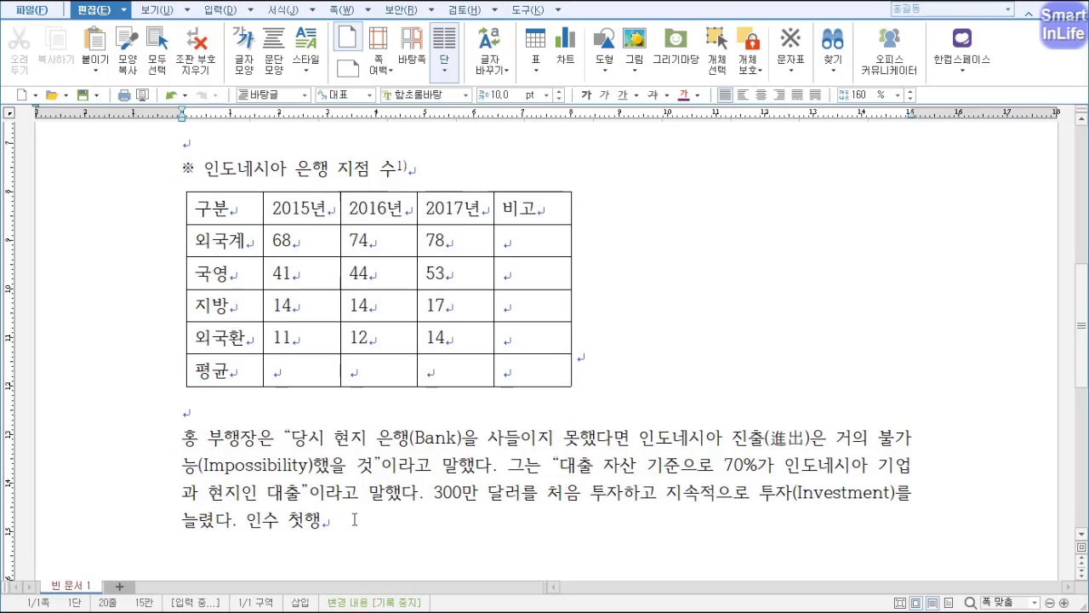
Complete the total-assets sentence with 2008년 말 총자산은 1조 루피아였으나 지난해 말에는 5조 2280억 루피아로 급성장(Rapid Growth)했다
{"action": "type", "text": "8년 말 총"}
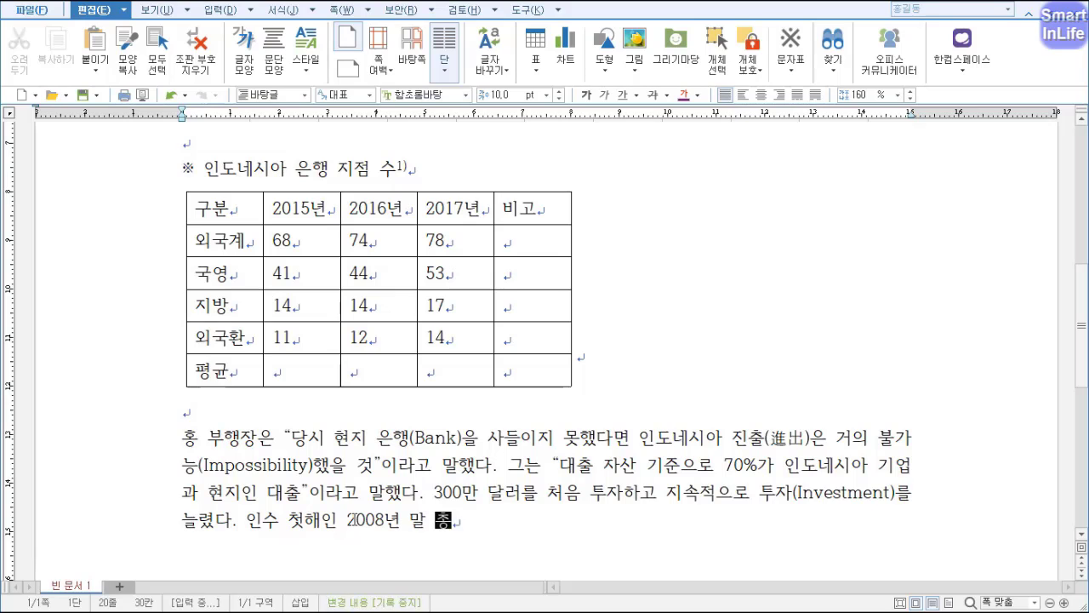
{"action": "type", "text": "자산은 1조 루피아였으나 지난해 말에는 5ㅈ"}
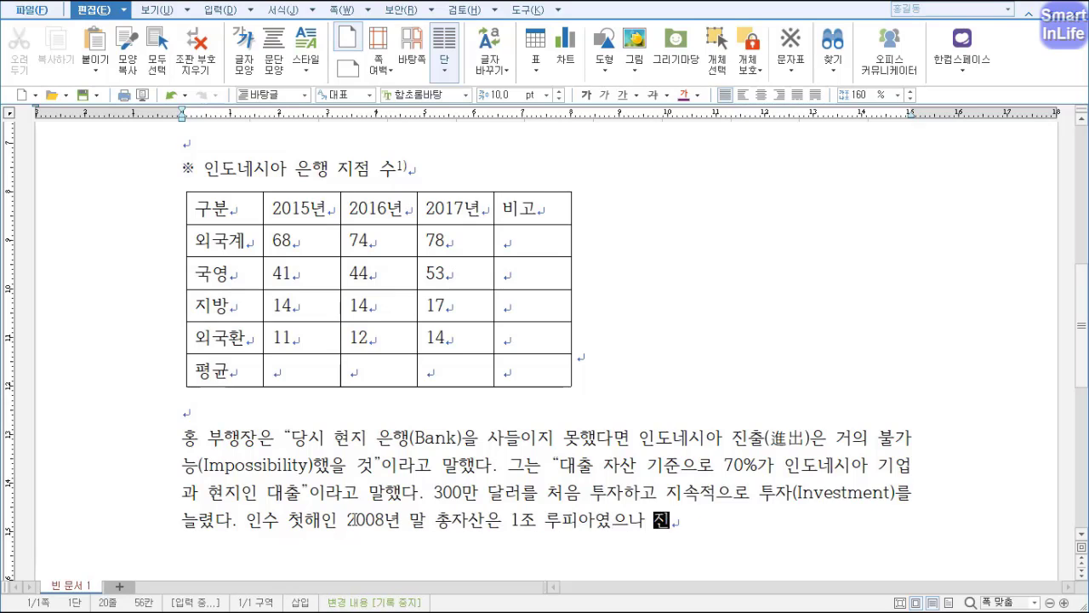
{"action": "type", "text": "ㅗ 2280억 루피아로 급ㅅ"}
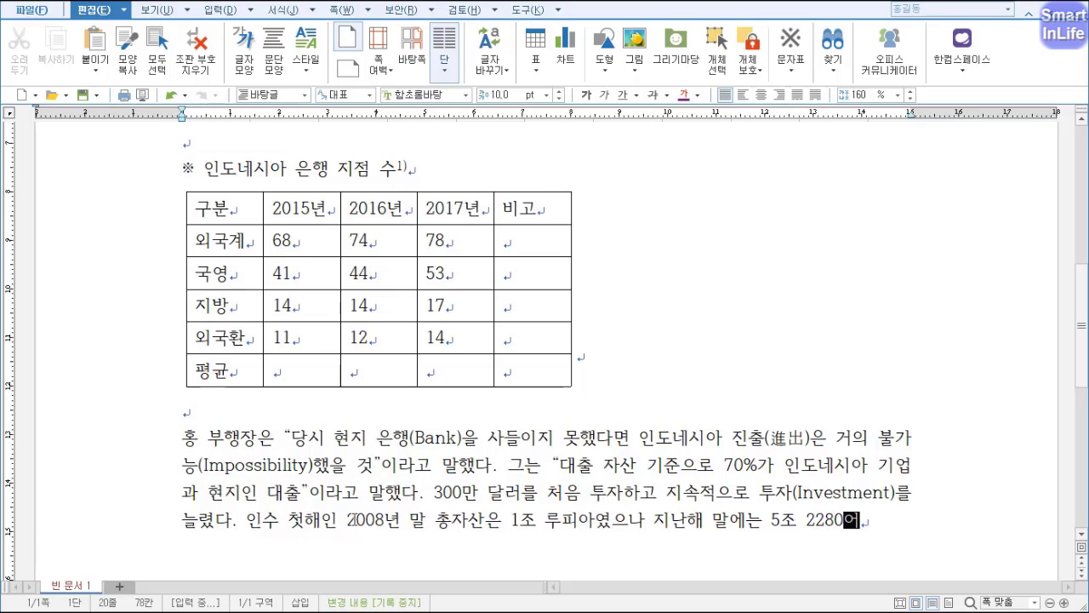
{"action": "type", "text": "ㅓㅇ장(Rapid "}
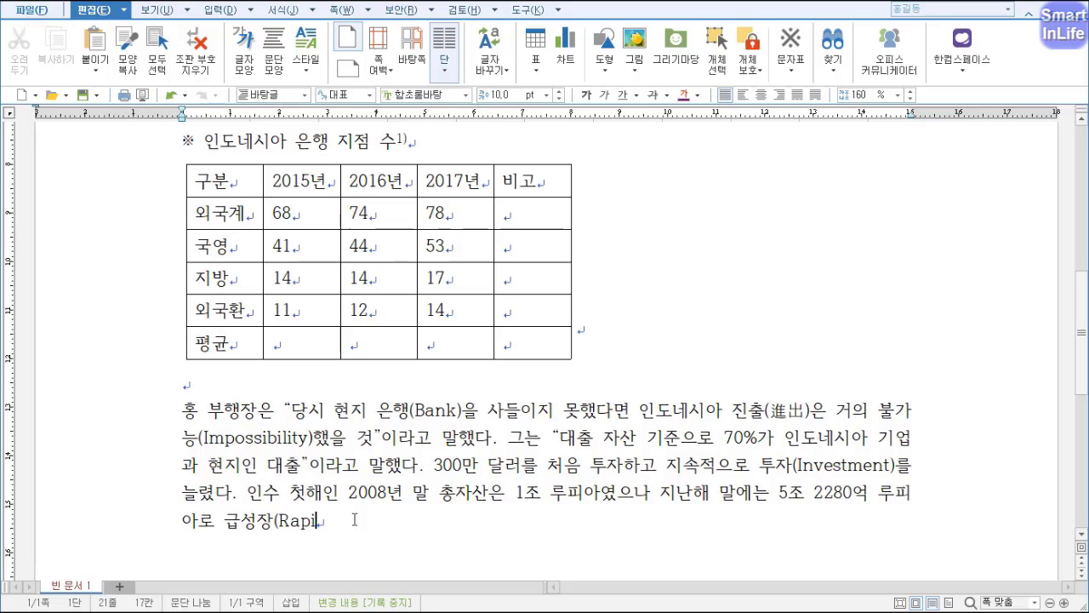
{"action": "type", "text": "Growth)했다. 작년 "}
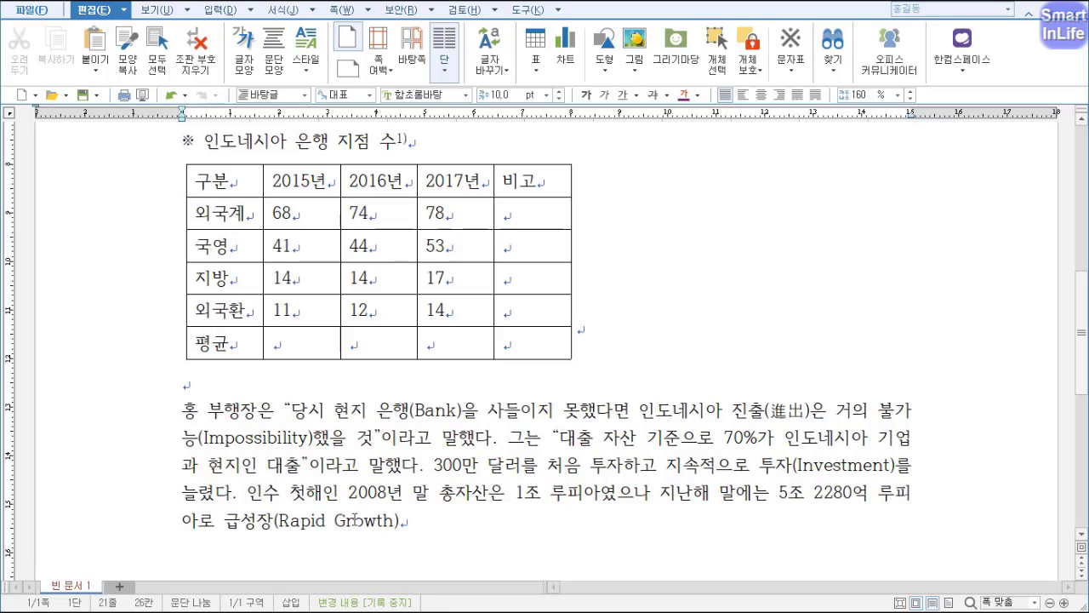
Finish the paragraph with 작년 한 해 에만 총자산이 42%나 늘었다. 대출(Loan)과 예수금(Deposit Received)은 지난 1년간 각각 66%, 52% 늘었다
{"action": "type", "text": "한 해 에만 총"}
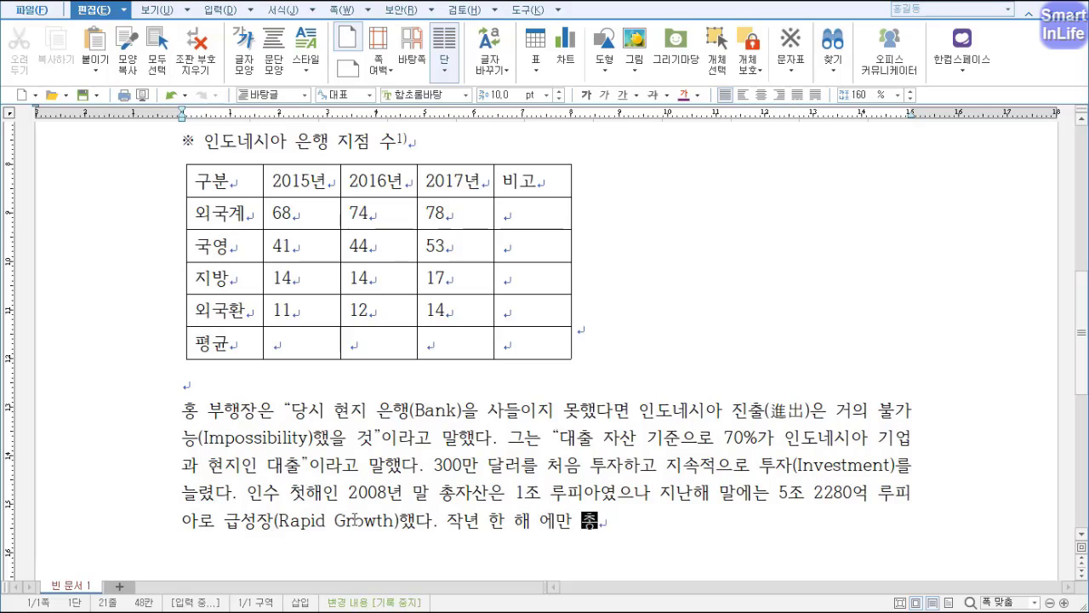
{"action": "type", "text": "자산이 42%나 늘었다."}
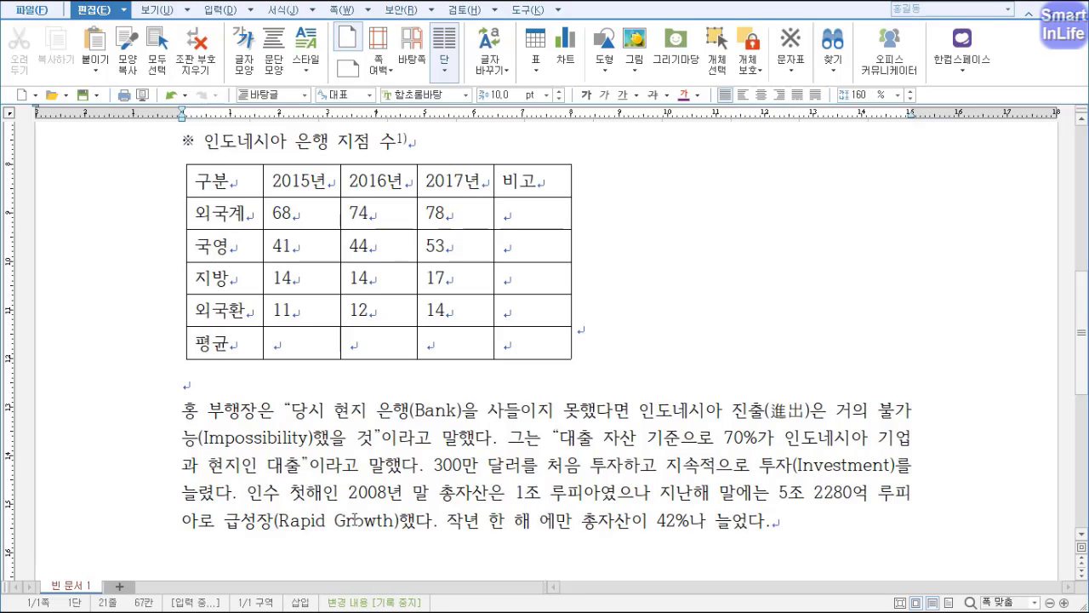
{"action": "type", "text": " 대출(Loan)과 예수금(Depos"}
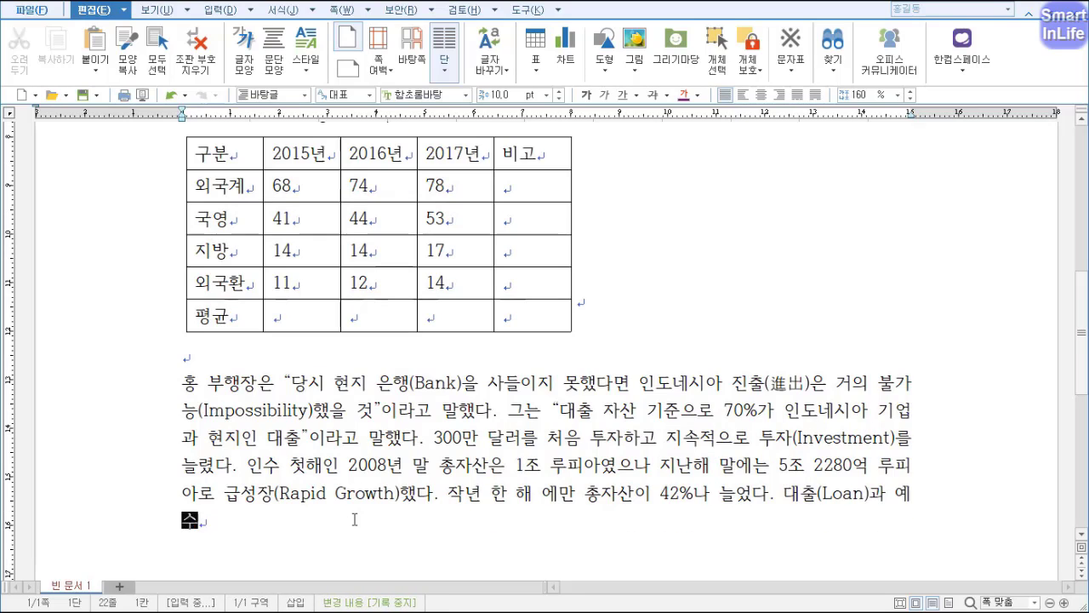
{"action": "type", "text": "it Received)"}
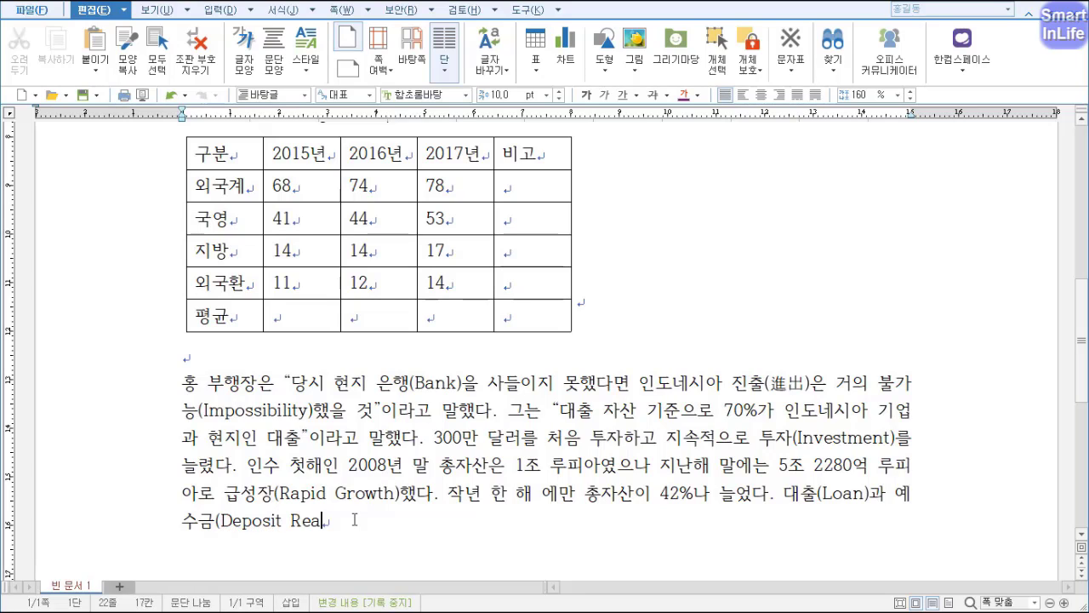
{"action": "type", "text": "은 지난 1"}
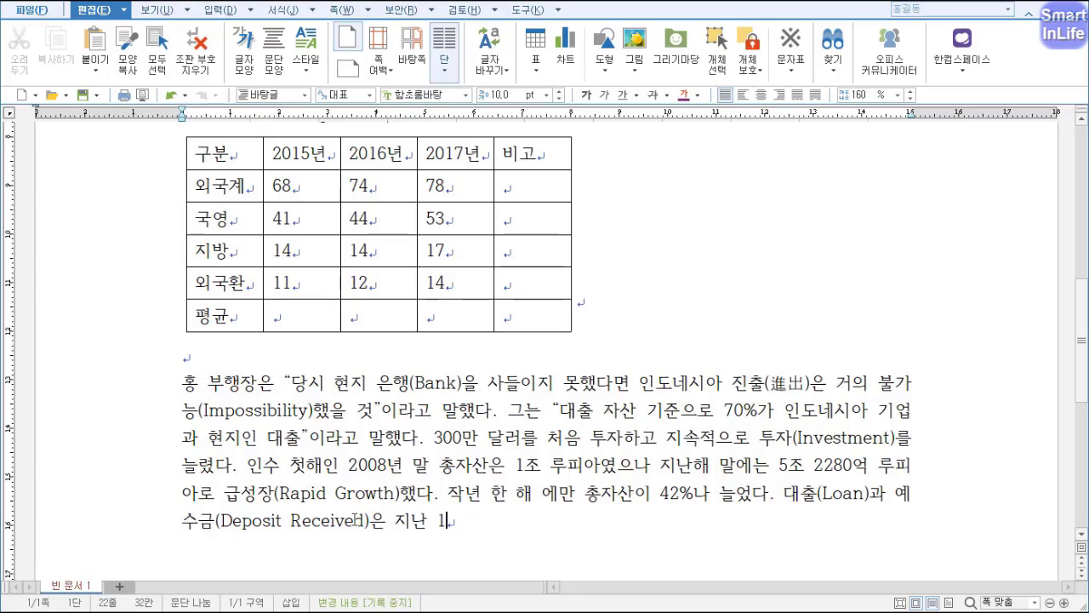
{"action": "type", "text": "년간 각각 66%"}
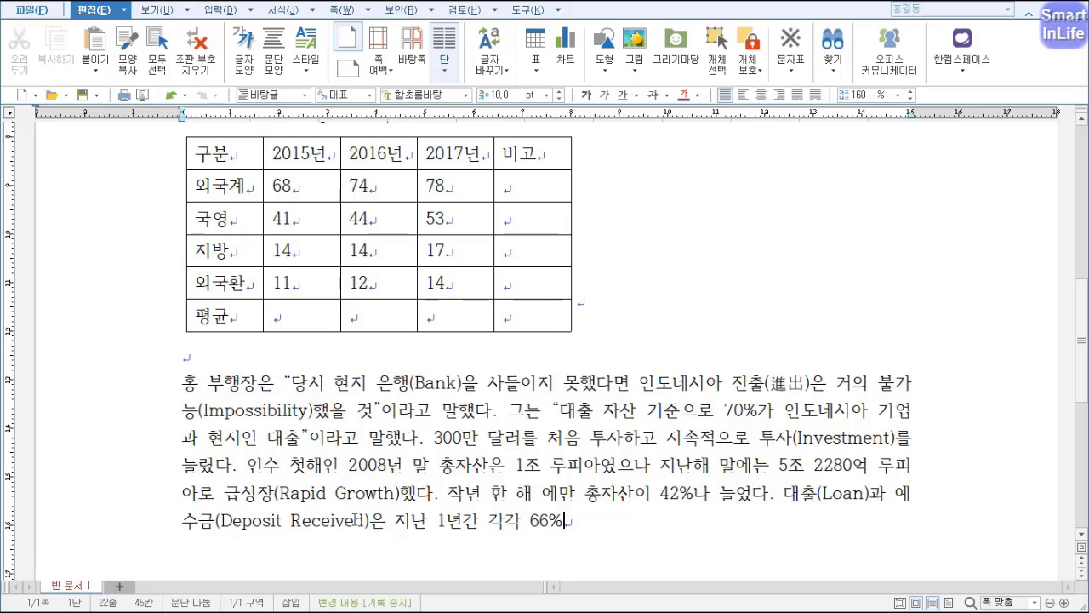
{"action": "type", "text": ", 52% 늘었다."}
Leave a blank line below the paragraph and add the subheading 대한은행도 경쟁력 갖춰
{"action": "key", "text": "Return"}
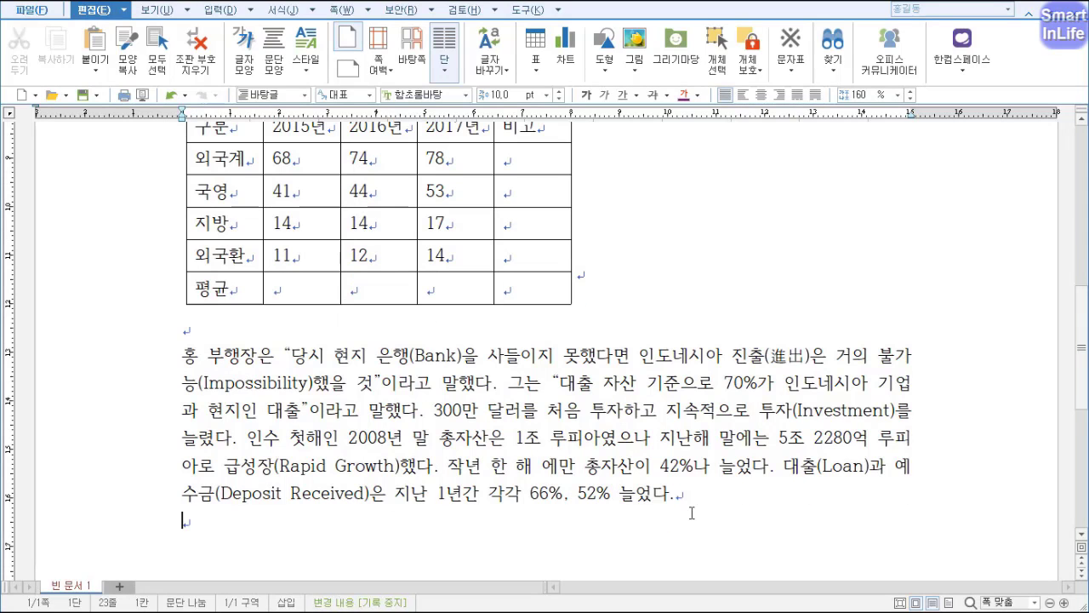
{"action": "key", "text": "Return"}
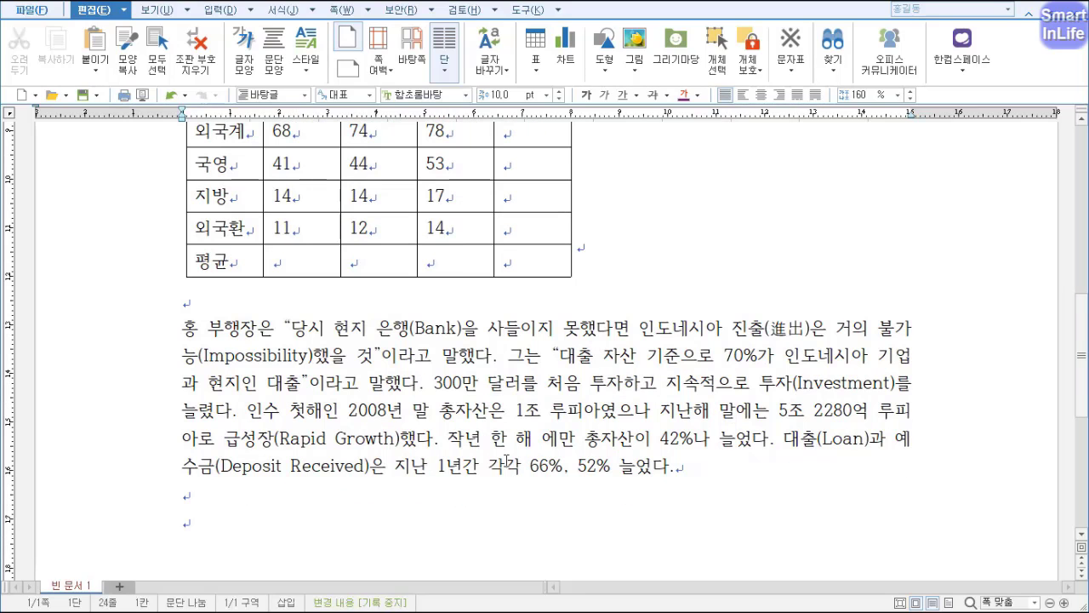
{"action": "type", "text": "대한은해"}
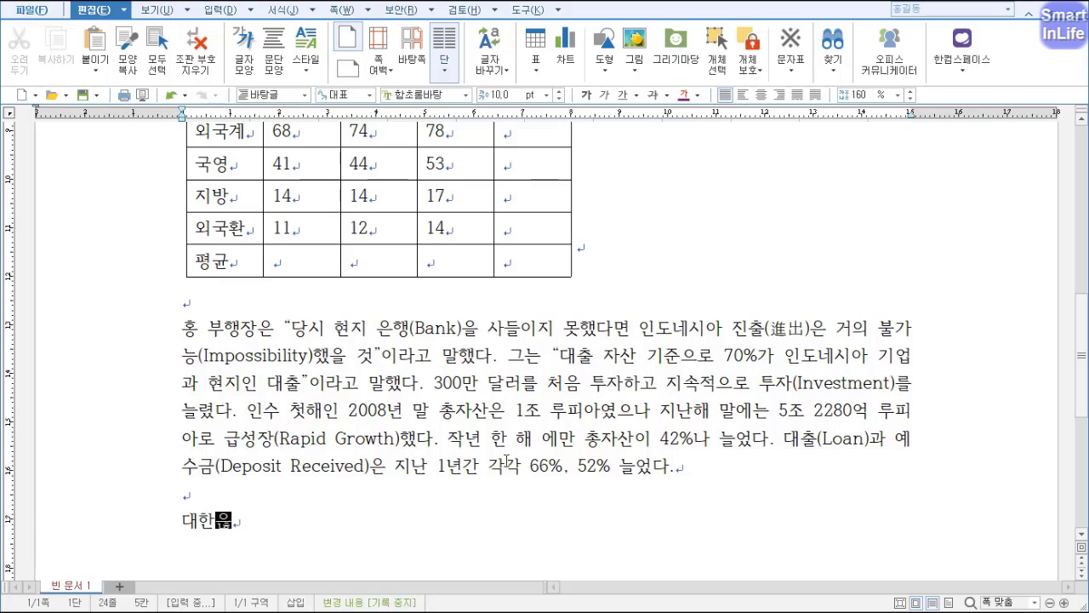
{"action": "type", "text": "행도 경쟁력 갖춰"}
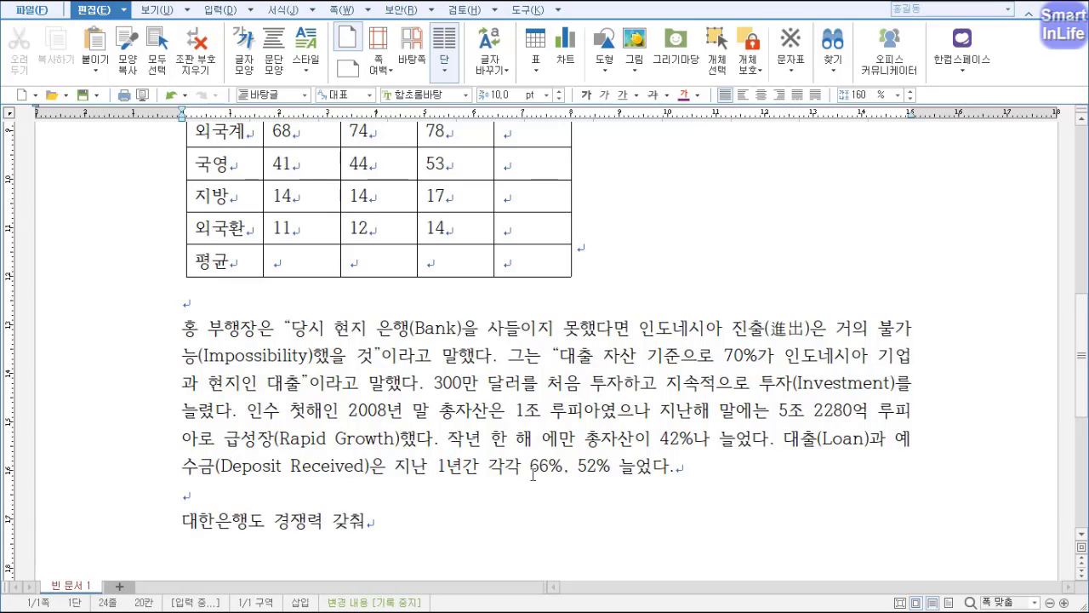
Below the subheading, write 대한은행은 지난해 6월 사우다라(Saudara)은행 지분 33%를 인수하기로 계약(Contract)을 맺었다. and begin the following sentence with 인도네
{"action": "key", "text": "Return"}
{"action": "type", "text": "대한은행은 "}
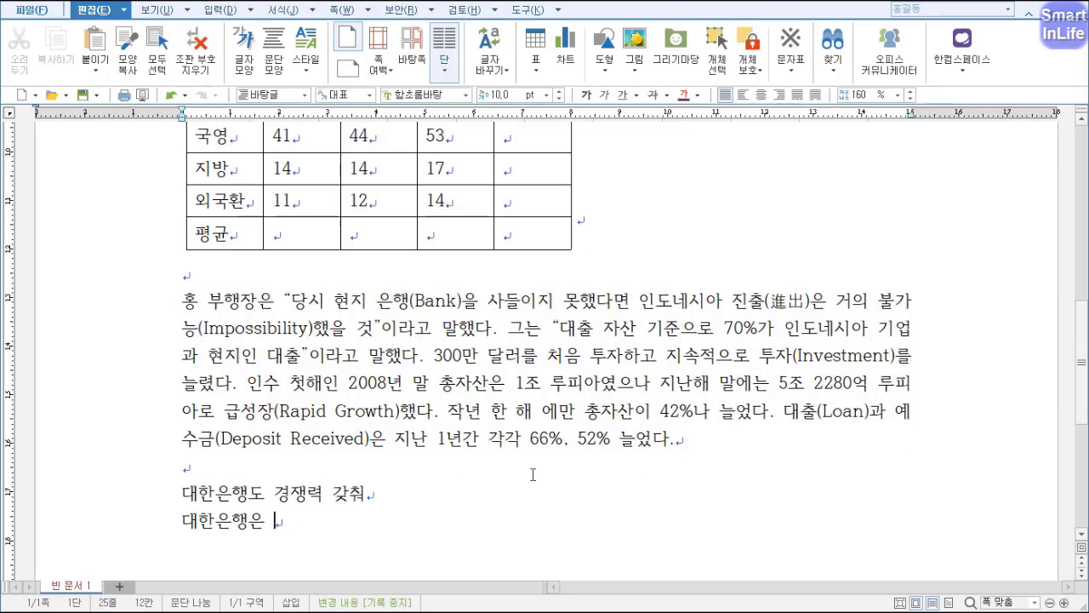
{"action": "type", "text": "지난해 6월 사우다라(Sa"}
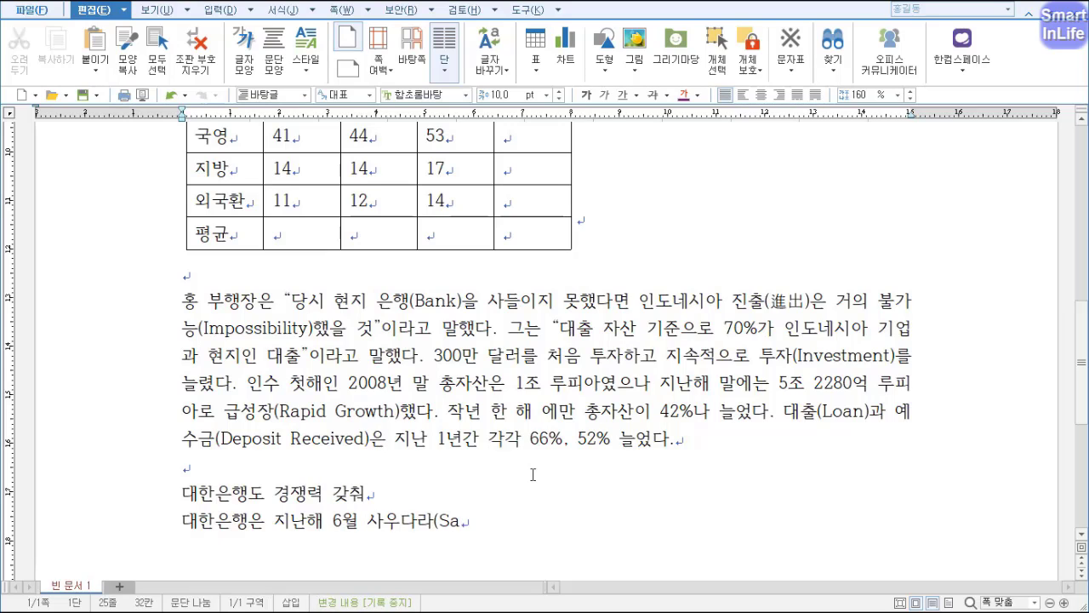
{"action": "type", "text": "udara)은행 지분 33%"}
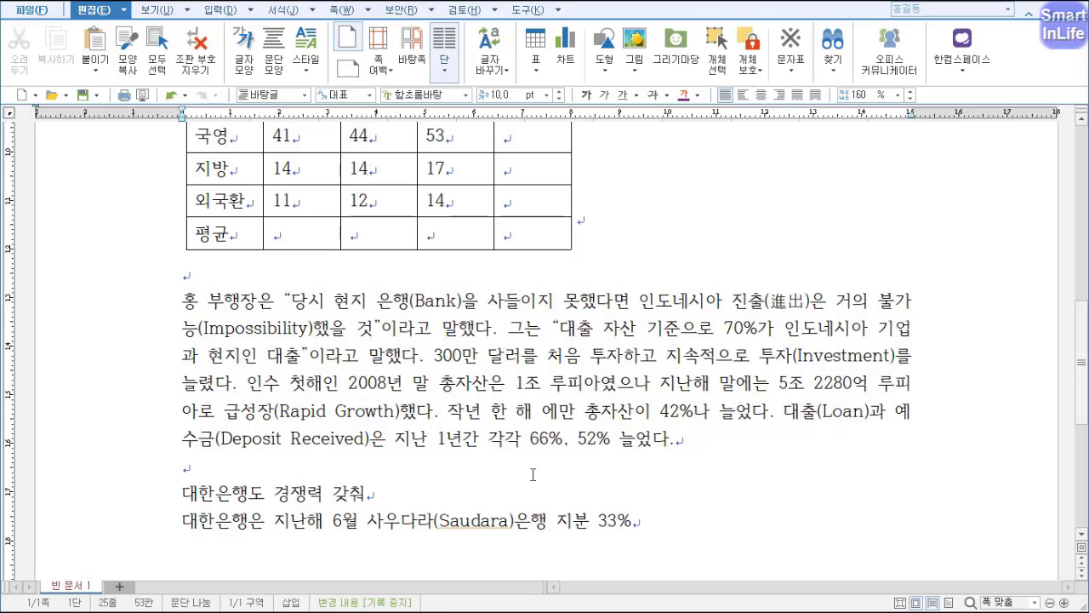
{"action": "type", "text": "를 인수하기로 계약(Contract)d"}
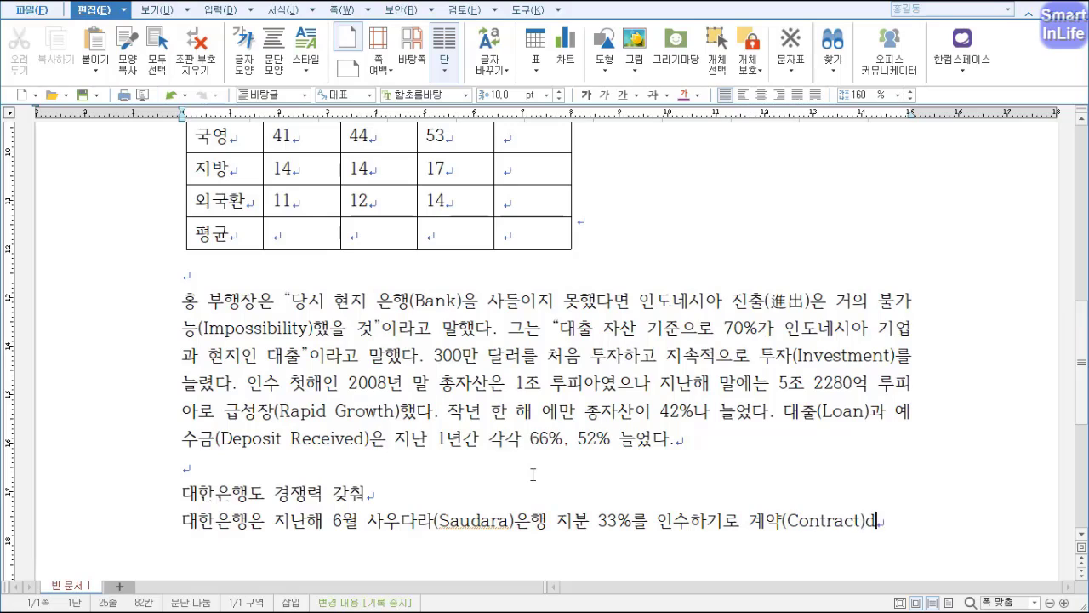
{"action": "key", "text": "BackSpace"}
{"action": "type", "text": "을 맺었다. 인도네"}
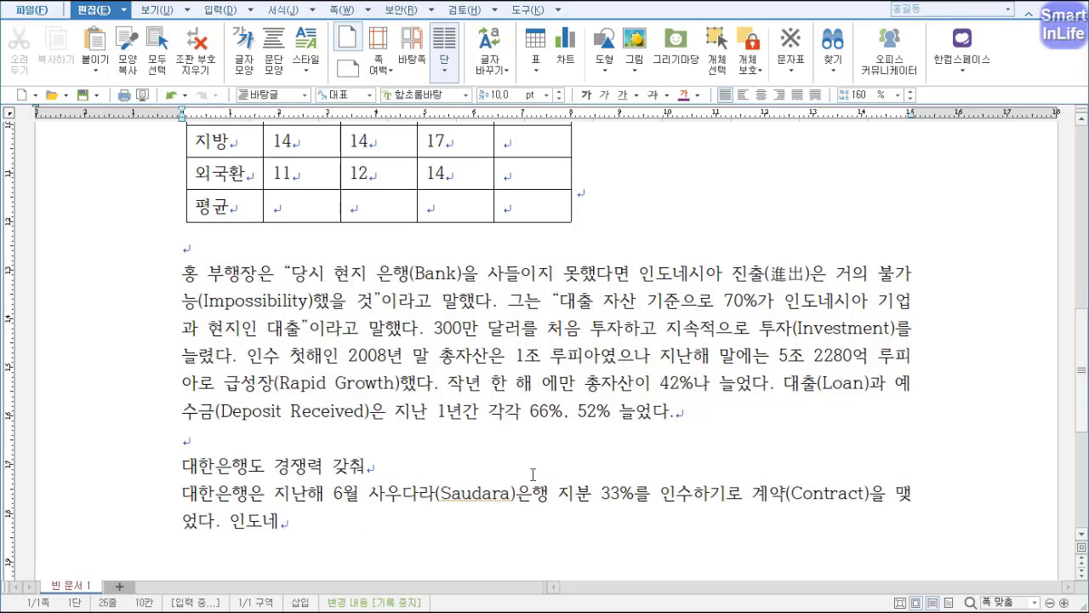
Continue the sentence to read 인도네시아 중앙은행의 승인(Recognition)을 기다리고 있는 상황으로 승인이 나면
{"action": "type", "text": "시아 중앙은행의 승인(R"}
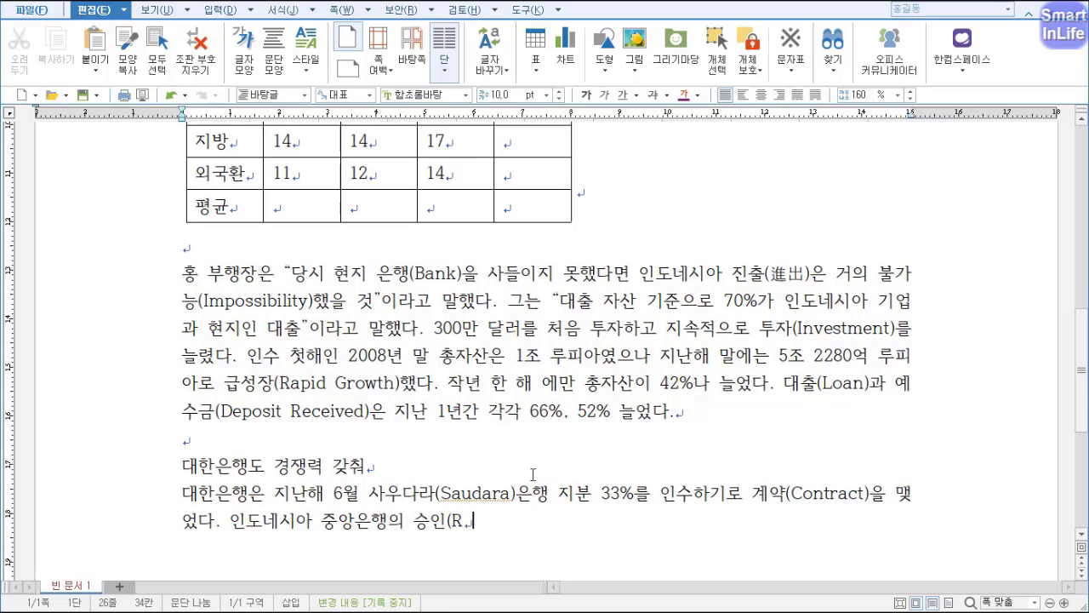
{"action": "type", "text": "ecognition)을 기다리고 있는 상황"}
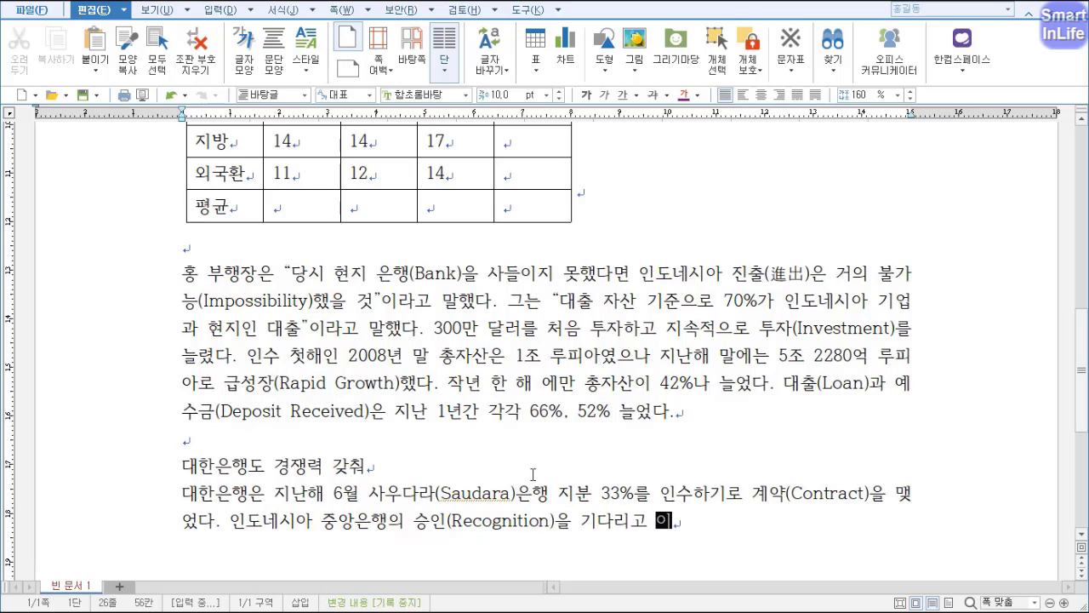
{"action": "type", "text": "으로 승인이 나면"}
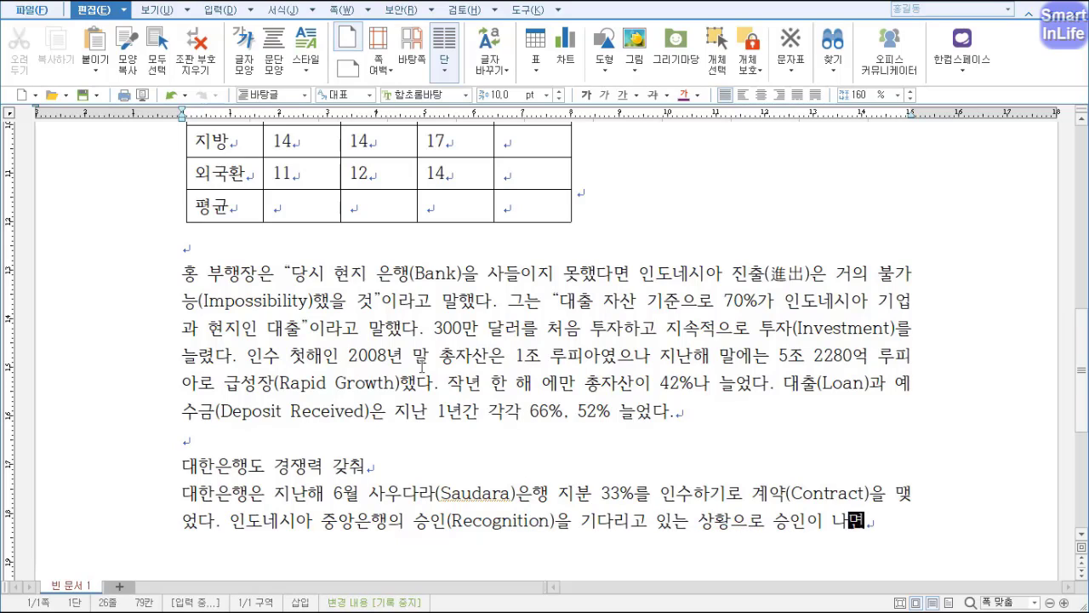
Complete the sentence with 공격적인(Offensive) 영업(營業) 전개를 위한 기반을 마련하게 된다., converting the bracketed 영업 to Hanja
{"action": "type", "text": " 공격적인(Offen"}
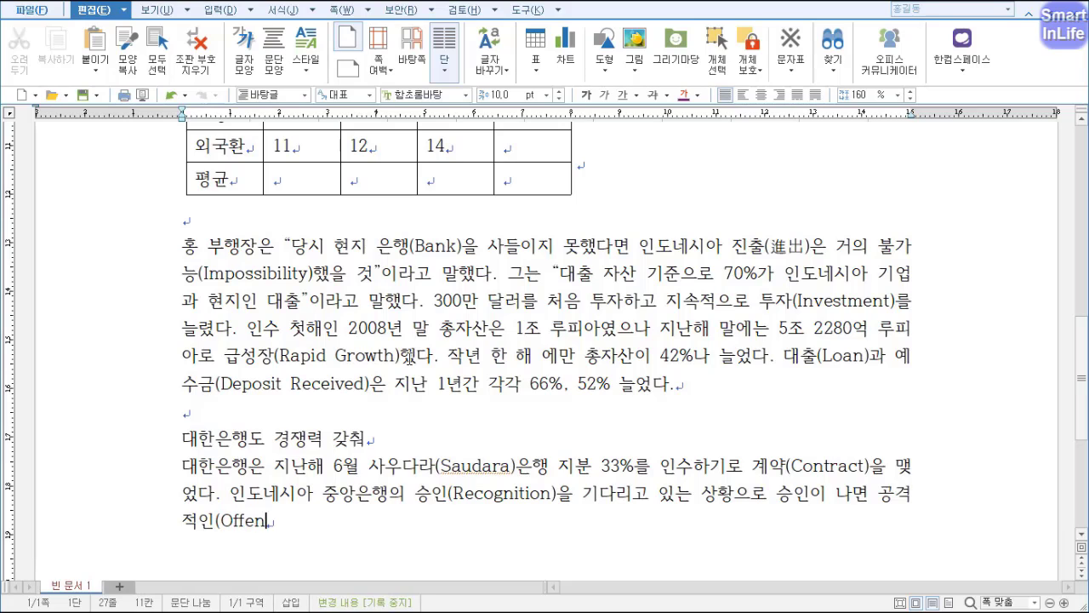
{"action": "type", "text": "sive) 영업(영"}
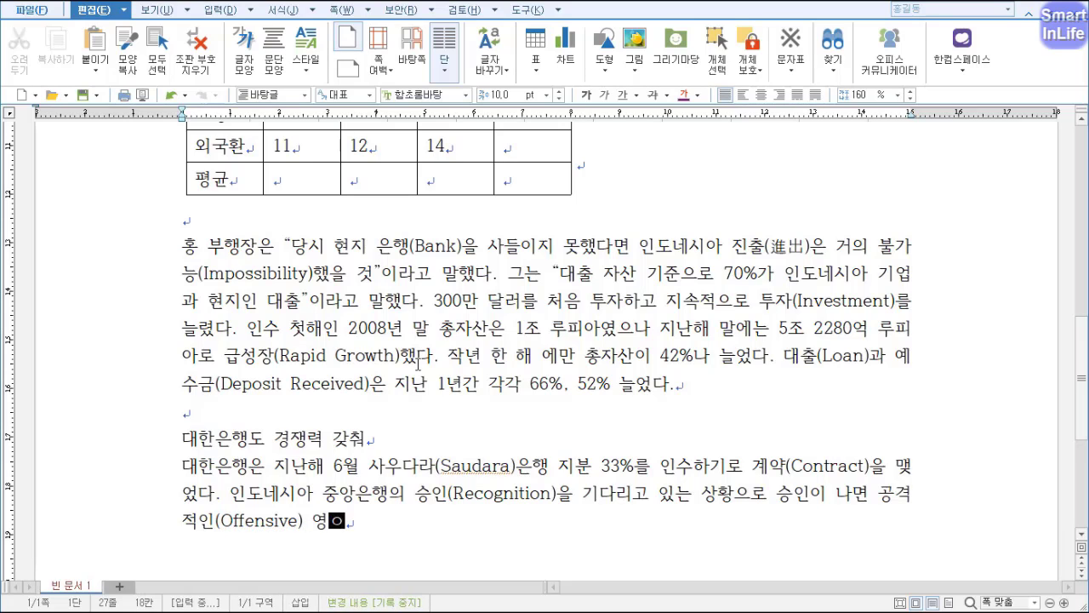
{"action": "type", "text": "업"}
{"action": "key", "text": "F9"}
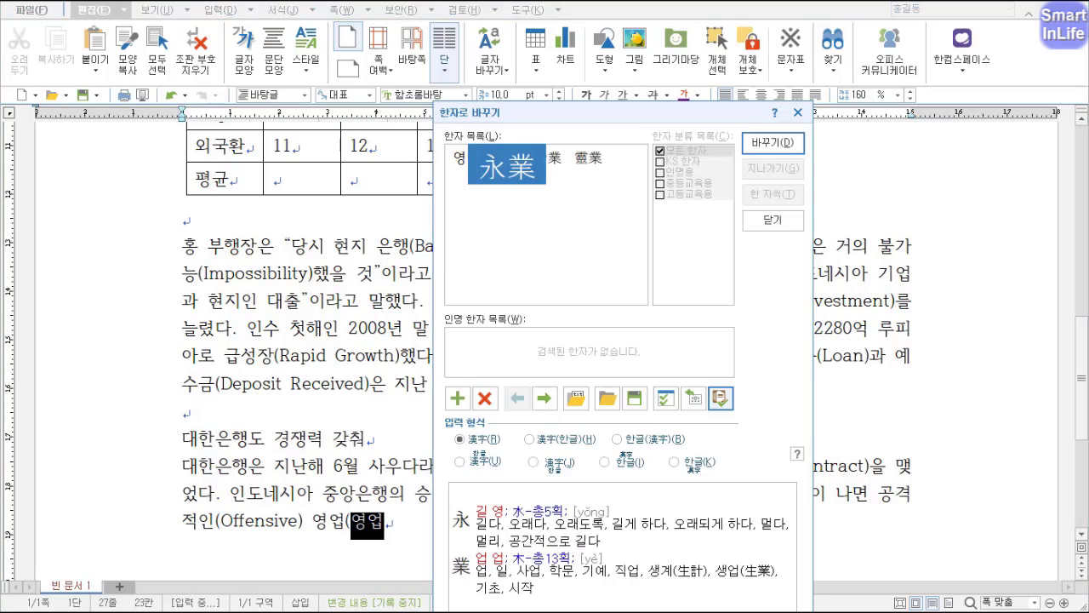
{"action": "key", "text": "Right"}
{"action": "key", "text": "Return"}
{"action": "type", "text": ") 전"}
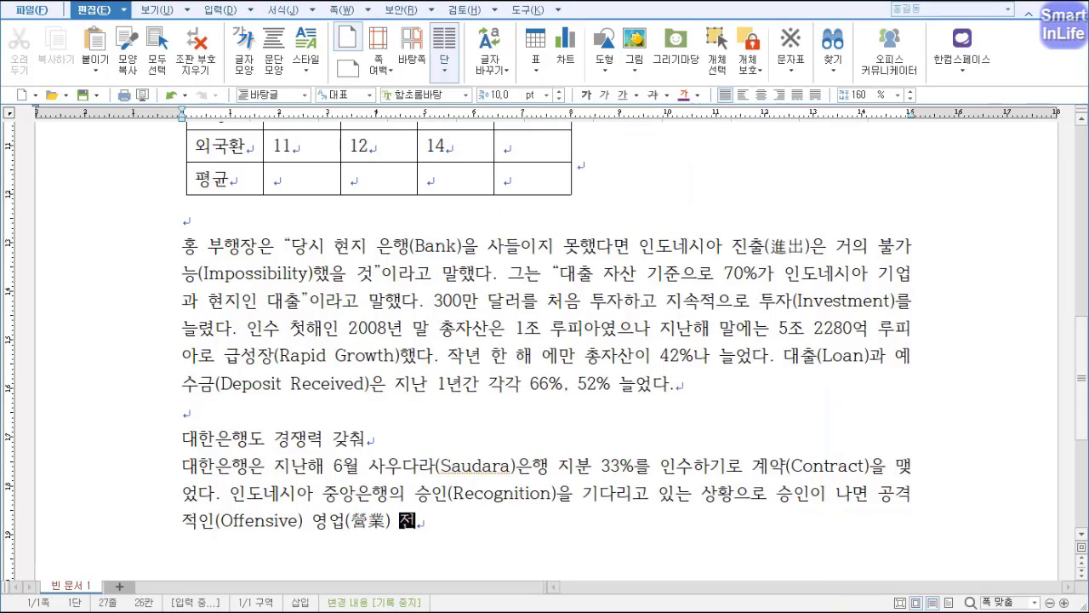
{"action": "type", "text": "개를 위한 기반을 마련하게 된다."}
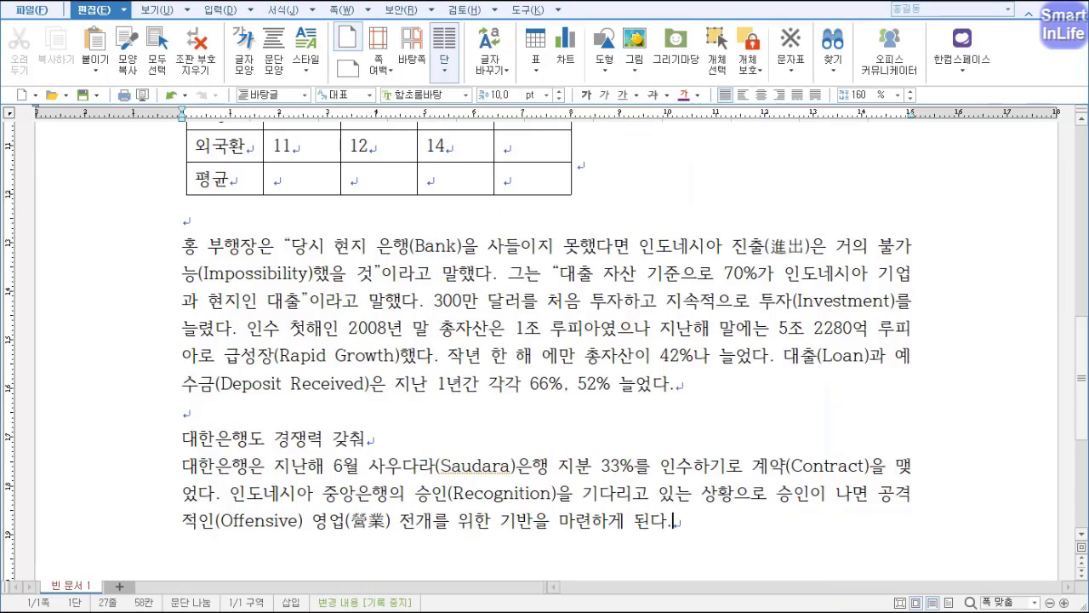
Add the sentence 사우다라은행은 100여 지점에 1,600명을 고용하고 있는 중형 은행이다. and begin the following one with 인도네시아 대한
{"action": "type", "text": " 사우다라은행은 100여 지점에 1,600명을 고용하고 이"}
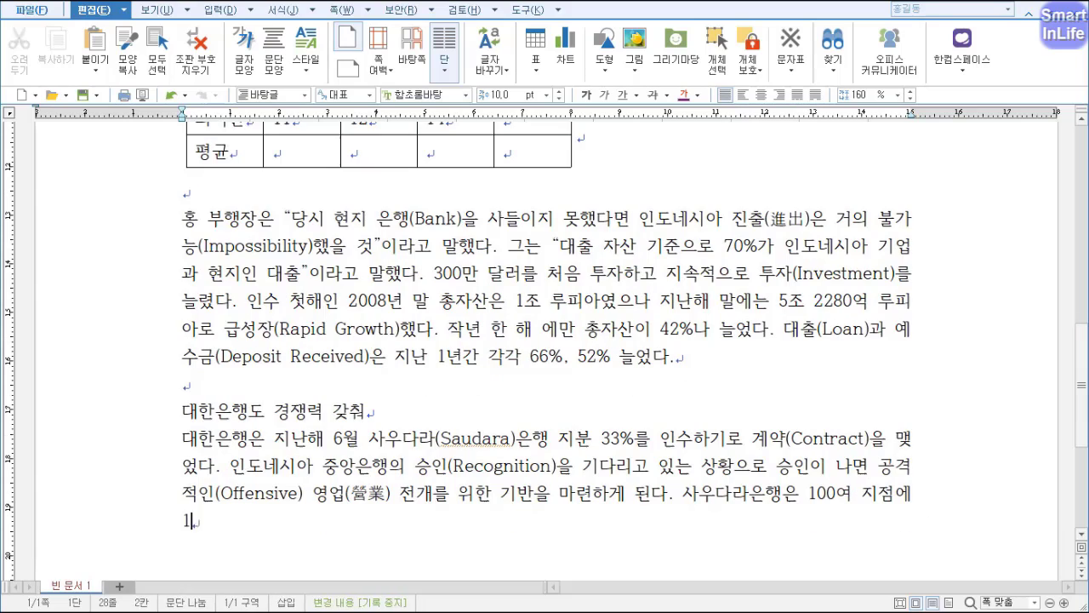
{"action": "type", "text": "있는 "}
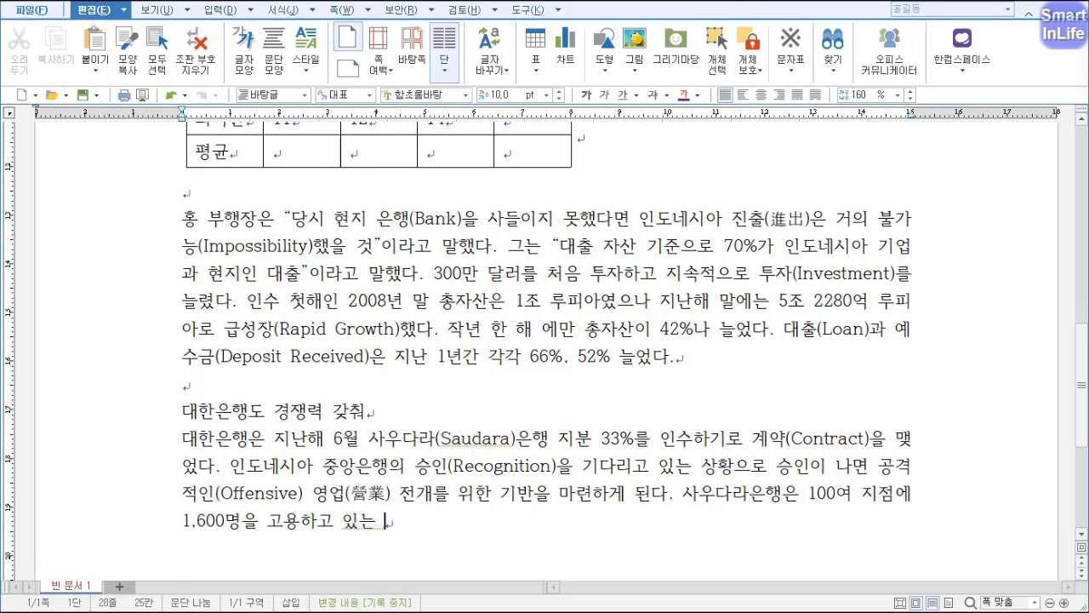
{"action": "type", "text": "중형 은행이다. 인도넷시아 대한"}
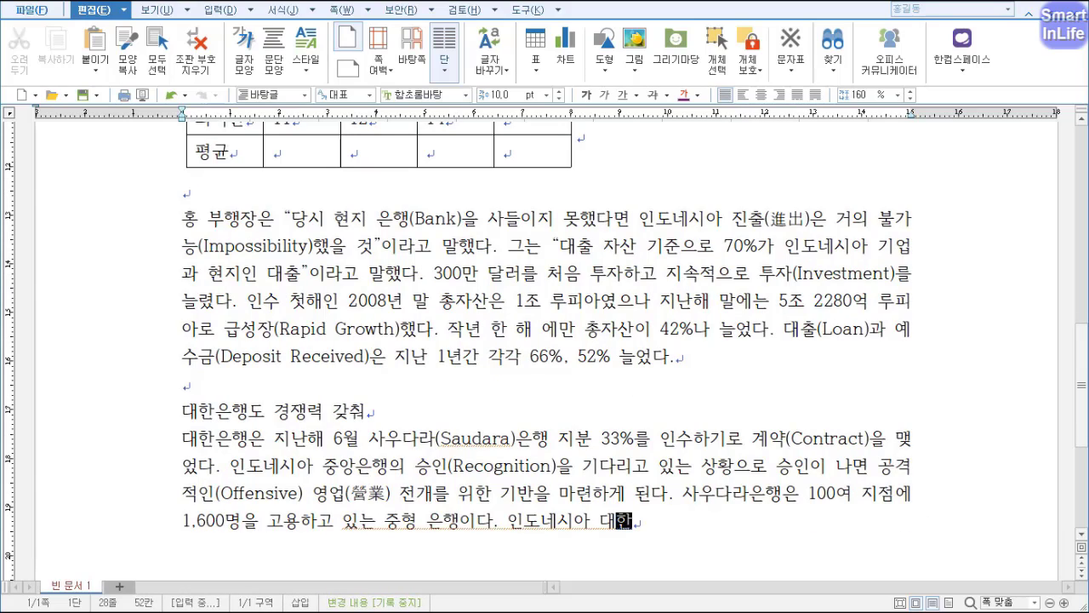
Complete the quoted sentence with 은행장은 “현지 대형 은행과 경쟁(競爭)하려면 철저한 현지화가 필수이기 때문에 사우다라은행 인수에 나섰다”고 말했다., using Hanja for the bracketed 경쟁
{"action": "type", "text": "은행장은 “현지 대형 은행과 경쟁(경쟁"}
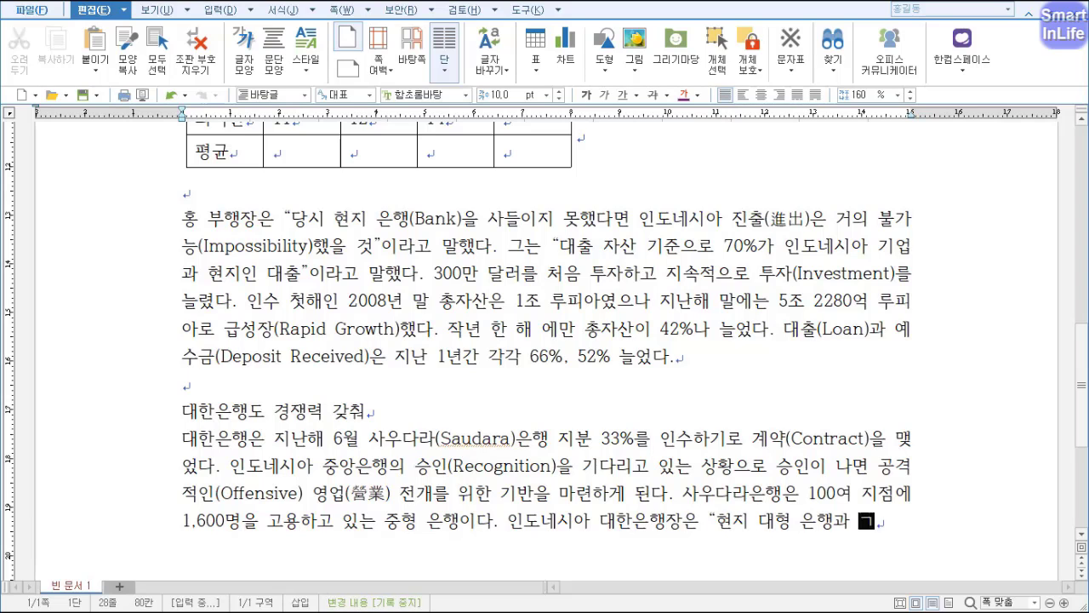
{"action": "key", "text": "F9"}
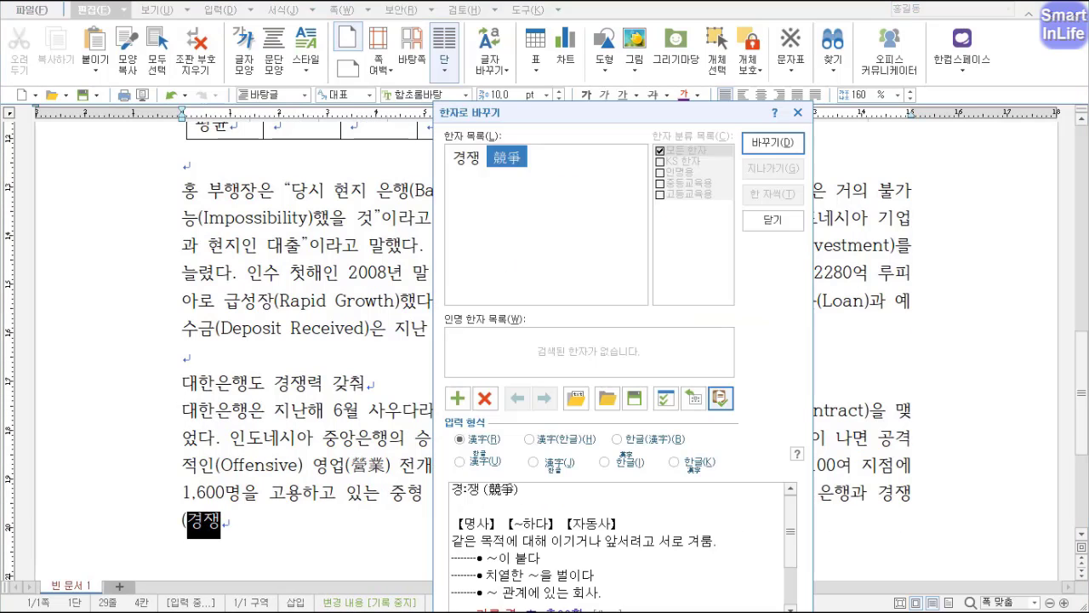
{"action": "key", "text": "Return"}
{"action": "type", "text": ")하려면 철저한 "}
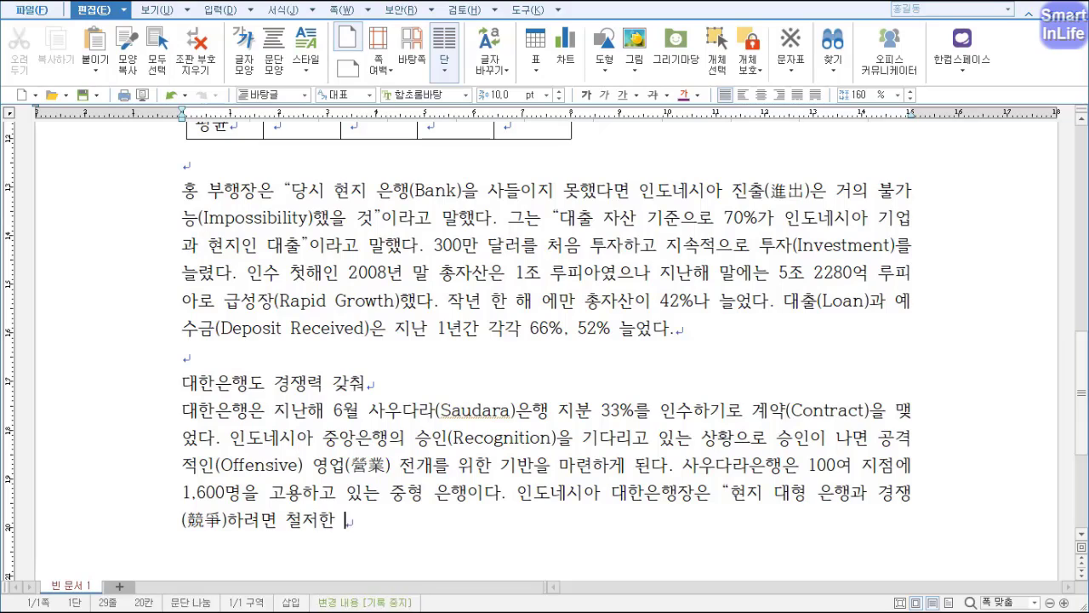
{"action": "type", "text": "현지화가 필수이기 때문에 사우다라은행 인"}
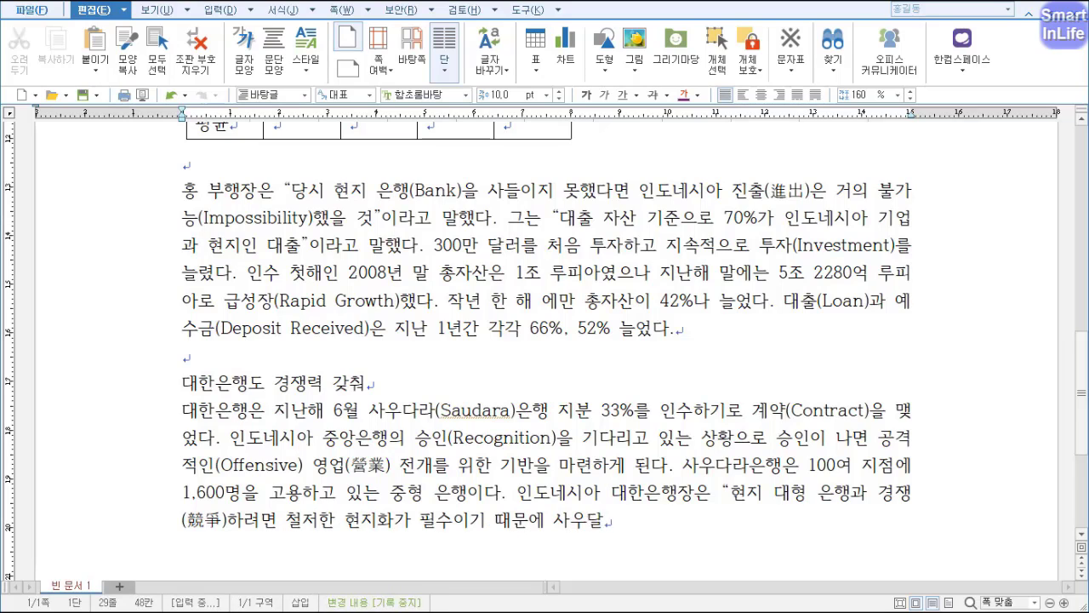
{"action": "type", "text": "수에 나섰다\"고 말했다."}
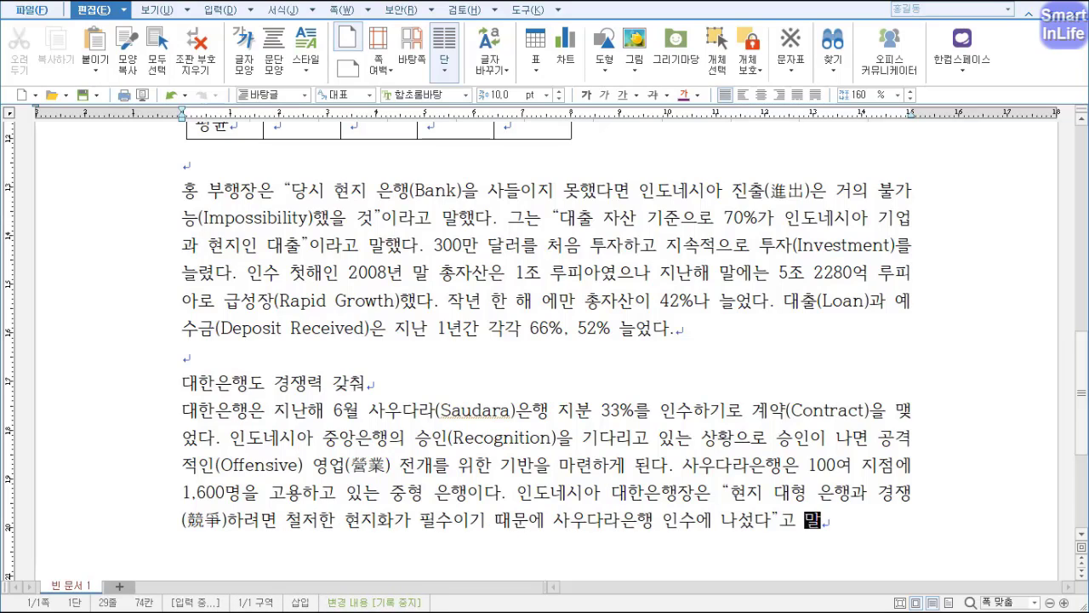
Leave a blank line below the paragraph and add the byline with the reporter's name followed by 기자(korcham.sanggong.com)
{"action": "key", "text": "Return"}
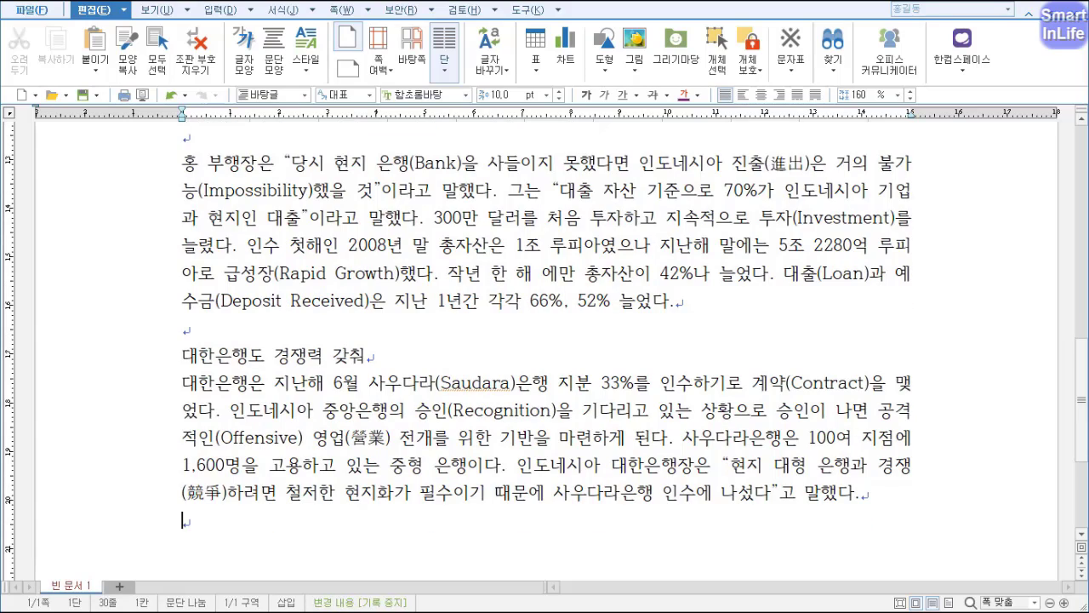
{"action": "key", "text": "Return"}
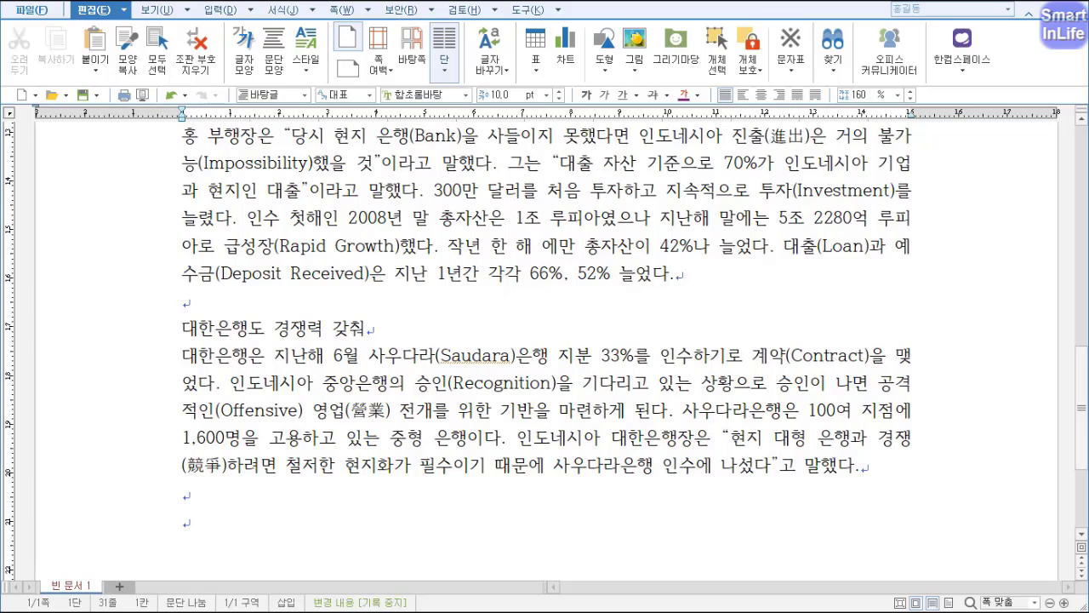
{"action": "type", "text": "오승ㅎ"}
{"action": "type", "text": " 기자("}
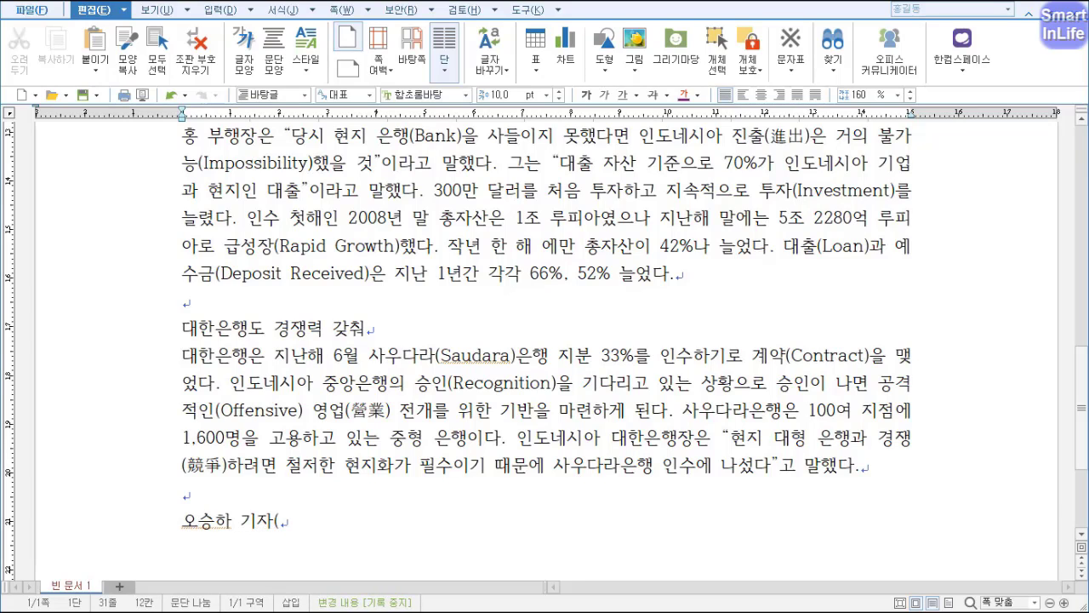
{"action": "type", "text": "korcham.sang"}
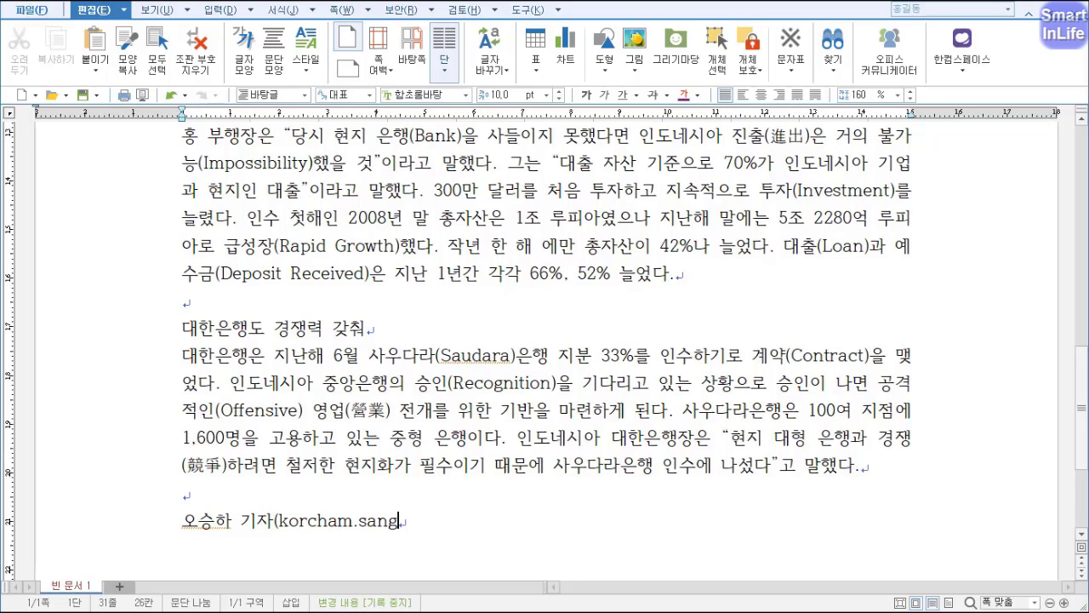
{"action": "type", "text": "gong.com)"}
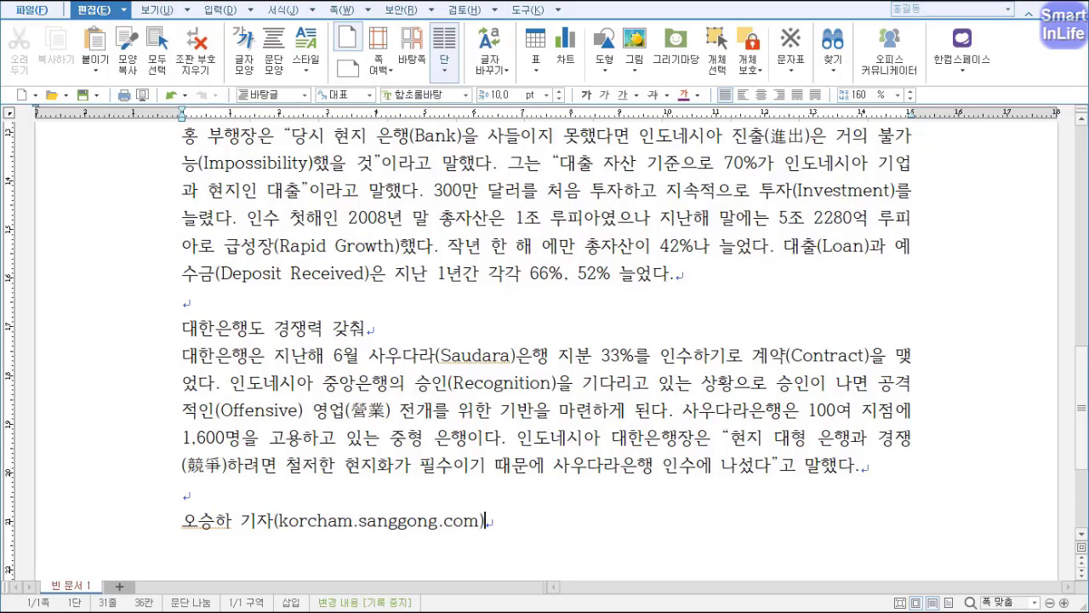
Review the typed article from the byline up to the branch-count table and back
{"action": "key", "text": "Up"}
{"action": "key", "text": "Up"}
{"action": "key", "text": "Up"}
{"action": "key", "text": "Up"}
{"action": "key", "text": "Up"}
{"action": "key", "text": "Up"}
{"action": "key", "text": "Up"}
{"action": "key", "text": "Up"}
{"action": "key", "text": "Up"}
{"action": "key", "text": "Up"}
{"action": "key", "text": "Up"}
{"action": "key", "text": "Up"}
{"action": "key", "text": "Up"}
{"action": "key", "text": "Down"}
{"action": "key", "text": "Down"}
{"action": "key", "text": "Down"}
{"action": "key", "text": "Down"}
{"action": "key", "text": "Down"}
{"action": "key", "text": "Down"}
{"action": "key", "text": "Down"}
{"action": "key", "text": "Down"}
{"action": "key", "text": "Down"}
{"action": "key", "text": "Down"}
{"action": "key", "text": "Down"}
{"action": "key", "text": "Down"}
{"action": "key", "text": "Down"}
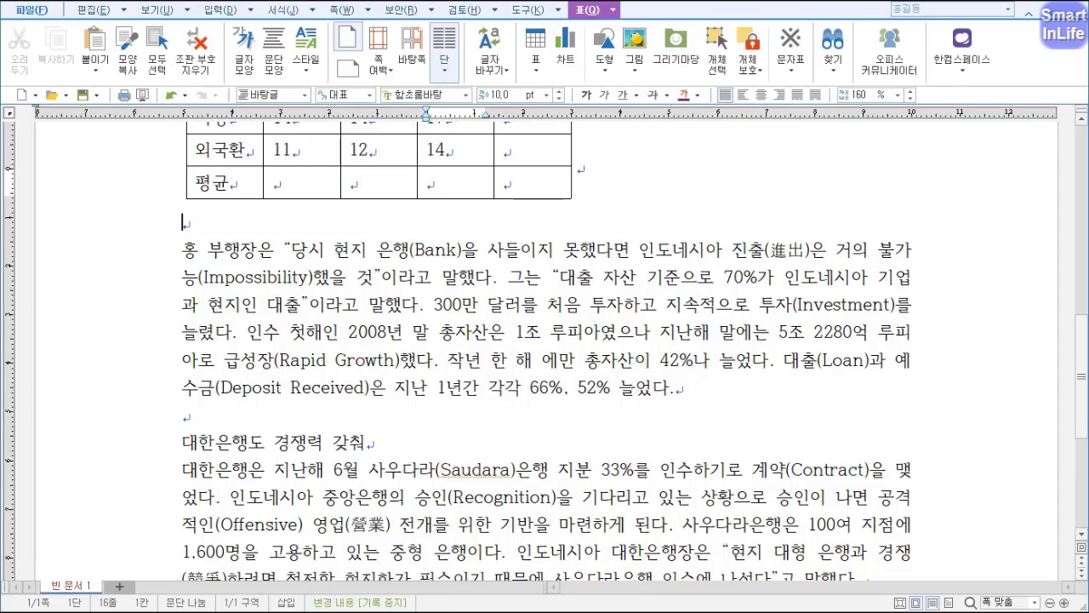
{"action": "key", "text": "Down"}
{"action": "key", "text": "Down"}
{"action": "key", "text": "Down"}
{"action": "key", "text": "Down"}
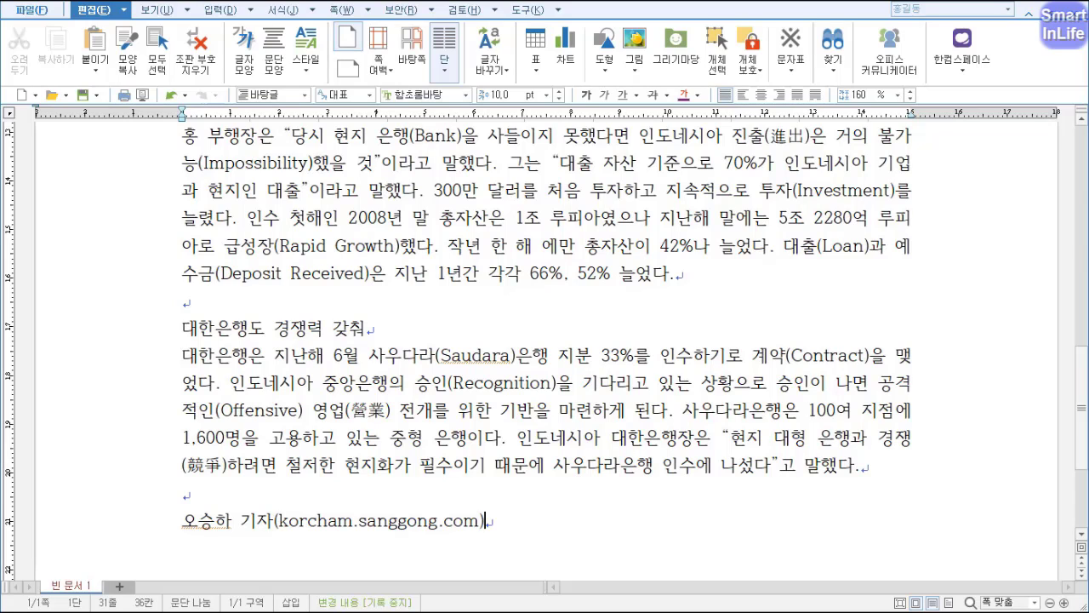
Open the page setup from the start of the document and set the bottom, left and right margins to 20 mm
{"action": "key", "text": "ctrl+Page_Up"}
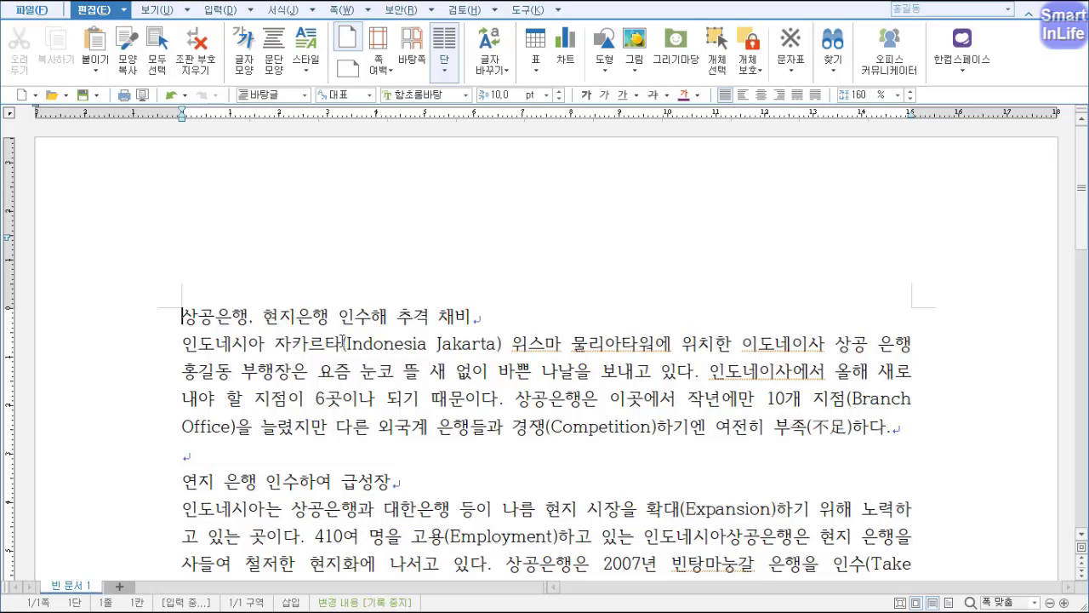
{"action": "key", "text": "F7"}
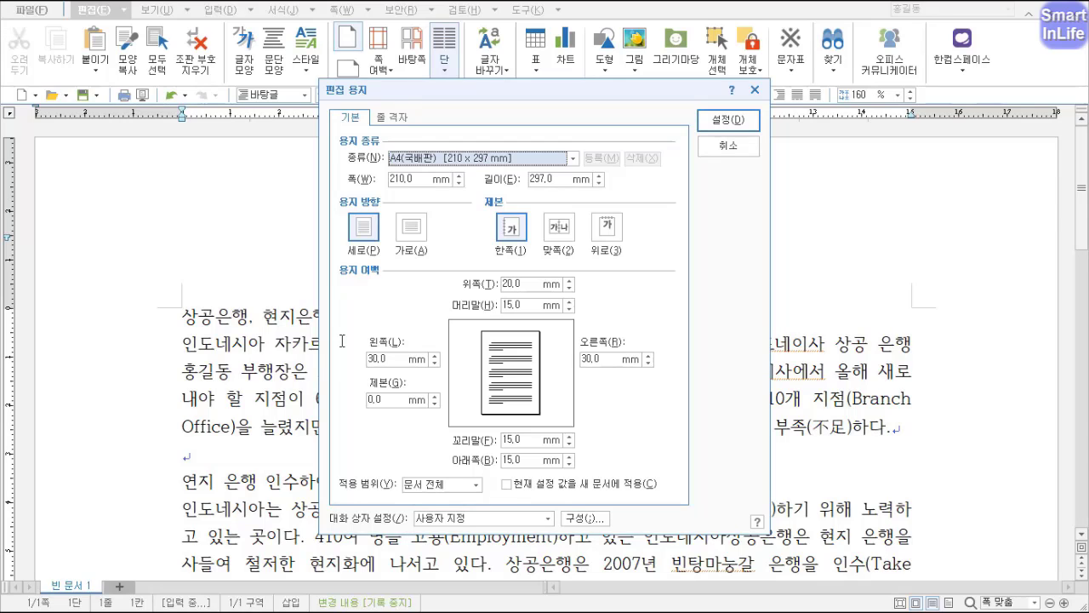
{"action": "key", "text": "Tab"}
{"action": "key", "text": "Tab"}
{"action": "key", "text": "Tab"}
{"action": "key", "text": "Tab"}
{"action": "key", "text": "Tab"}
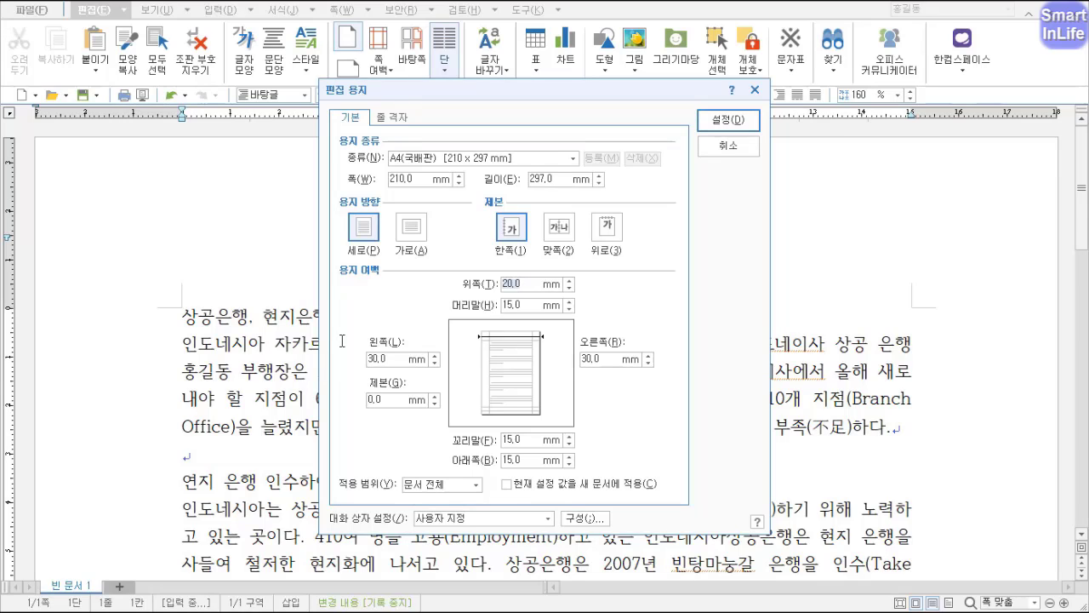
{"action": "key", "text": "Tab"}
{"action": "type", "text": "20"}
{"action": "key", "text": "Tab"}
{"action": "type", "text": "2"}
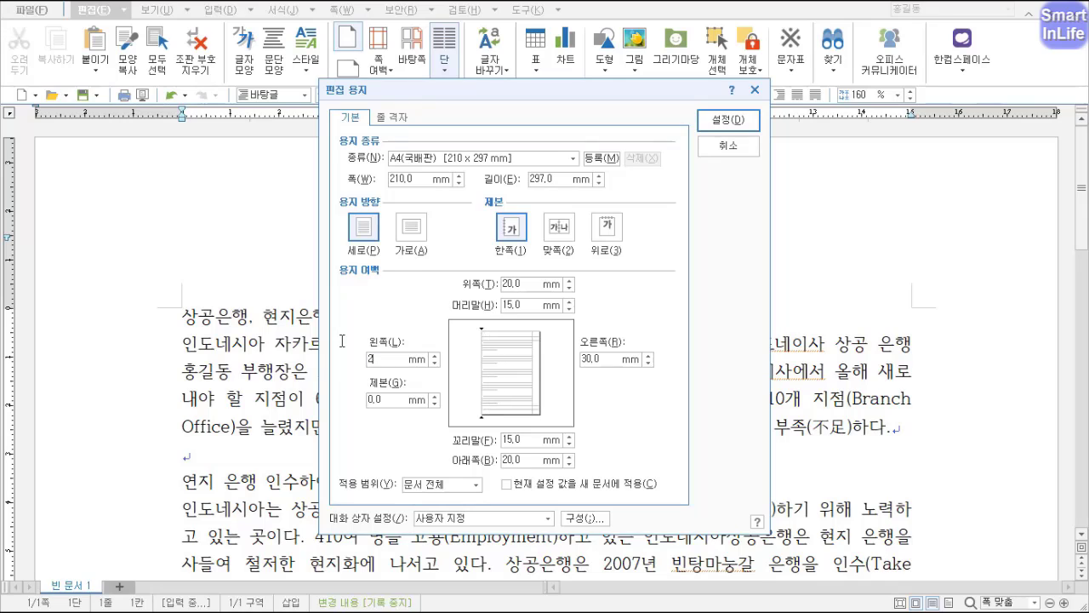
{"action": "type", "text": "0"}
{"action": "key", "text": "Tab"}
{"action": "type", "text": "20"}
Set the header and footer margins to 10 mm and apply the page setup
{"action": "key", "text": "Tab"}
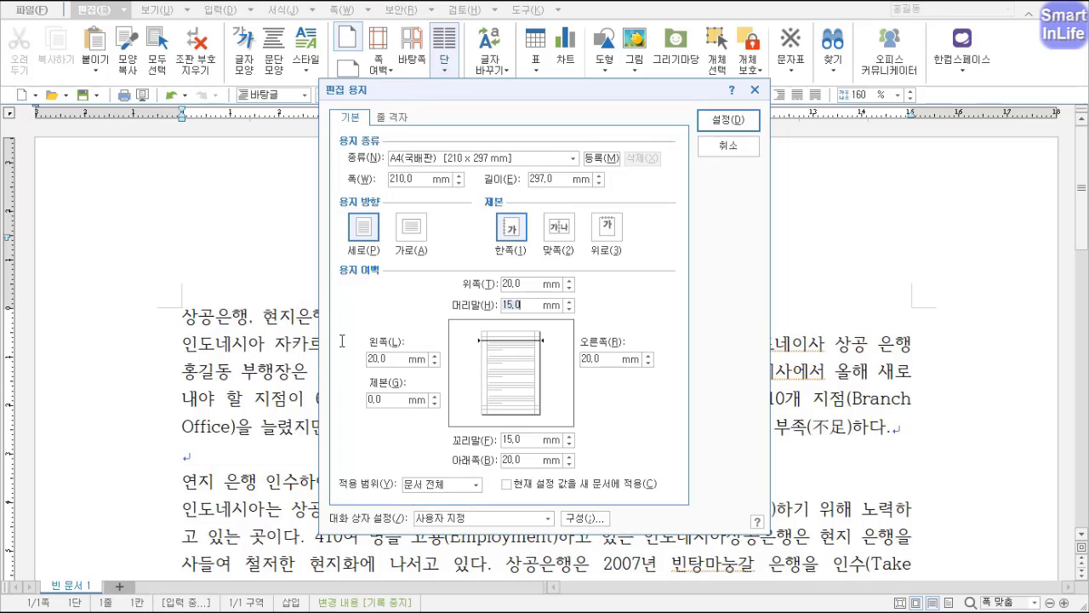
{"action": "type", "text": "10"}
{"action": "key", "text": "Tab"}
{"action": "type", "text": "1"}
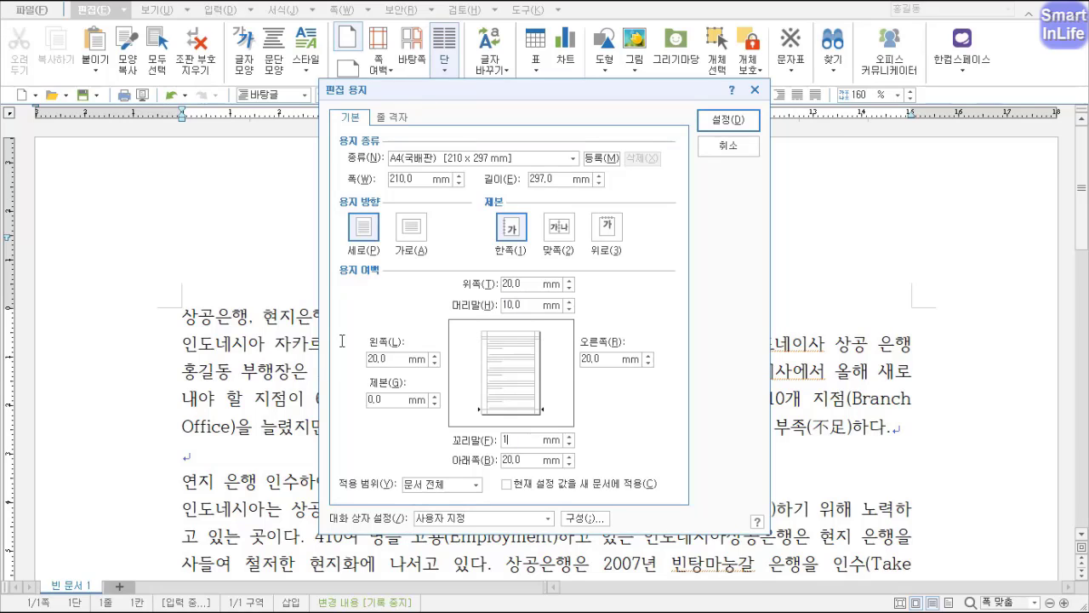
{"action": "type", "text": "0"}
{"action": "key", "text": "Tab"}
{"action": "key", "text": "Return"}
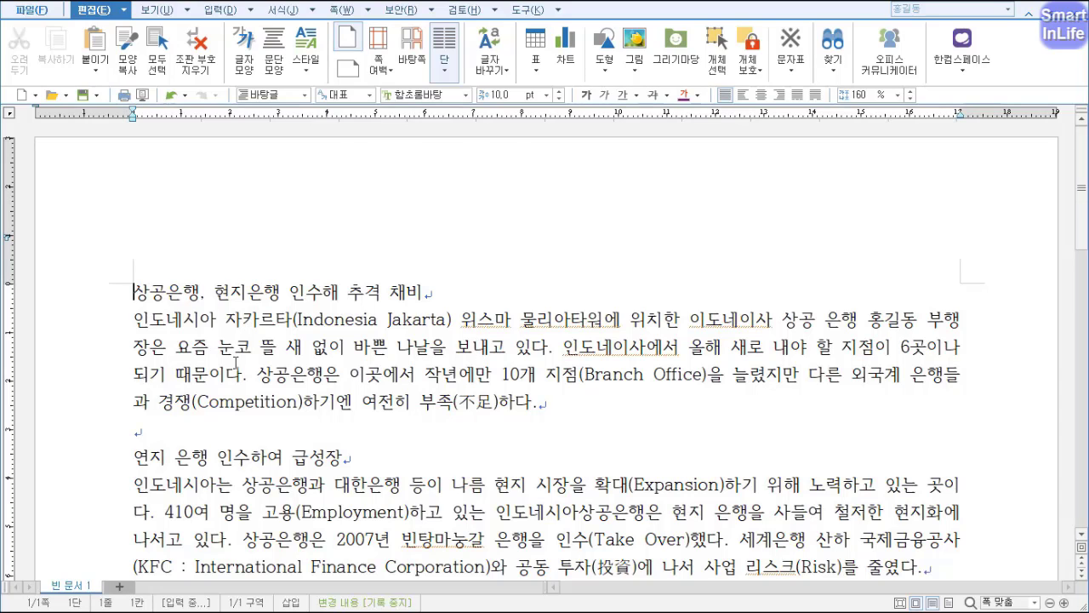
Lay out the whole document in two equal columns 8 mm apart with a solid 0.12 mm separator line
{"action": "left_click", "coordinate": [369, 10]}
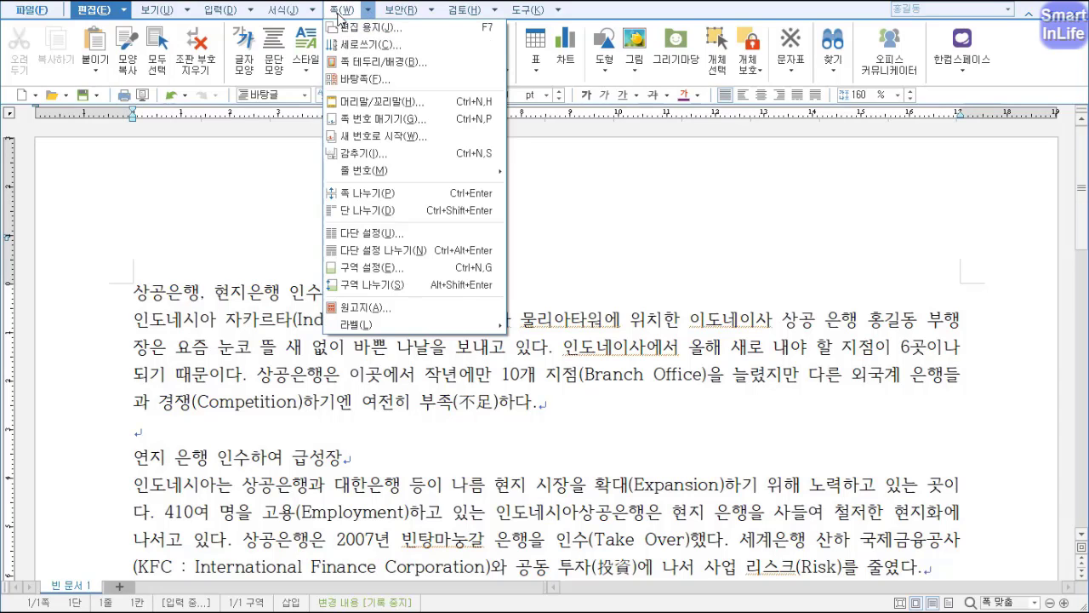
{"action": "left_click", "coordinate": [366, 235]}
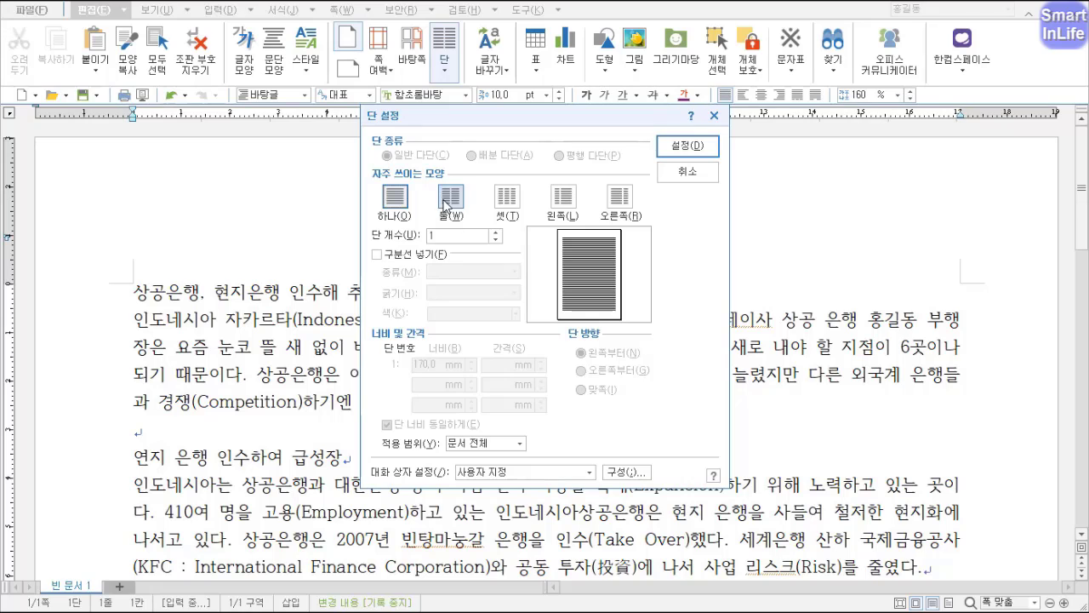
{"action": "left_click", "coordinate": [453, 215]}
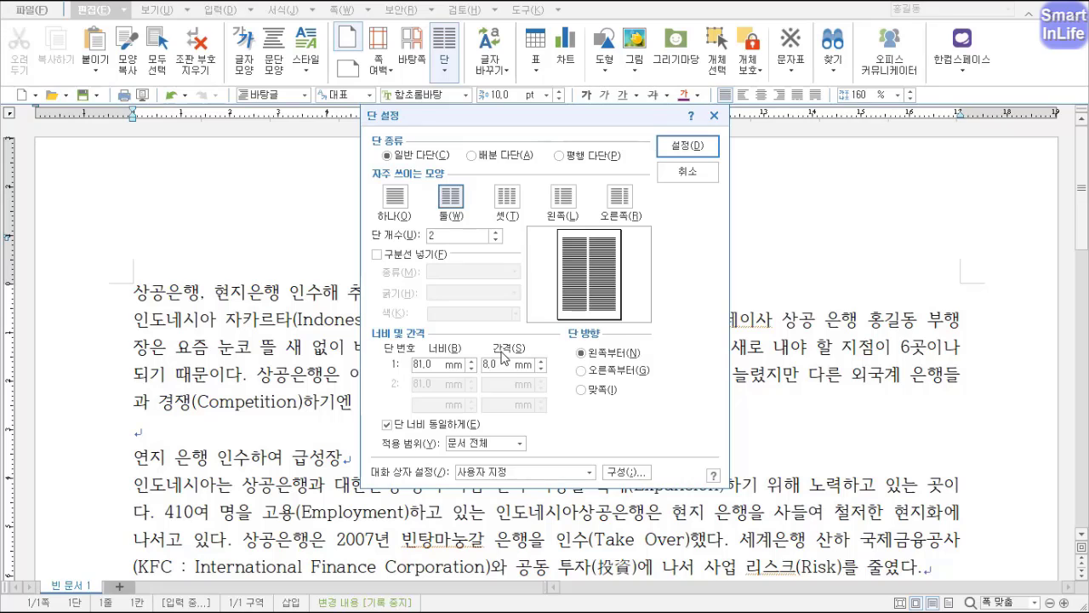
{"action": "mouse_move", "coordinate": [522, 363]}
{"action": "left_mouse_down"}
{"action": "mouse_move", "coordinate": [486, 328]}
{"action": "mouse_move", "coordinate": [516, 379]}
{"action": "left_mouse_up"}
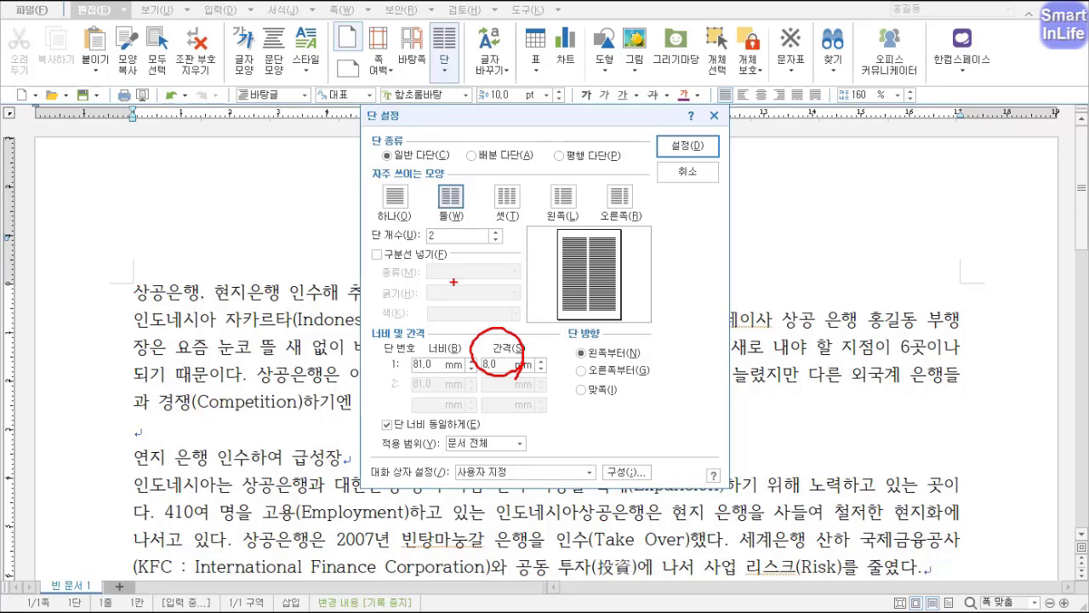
{"action": "mouse_move", "coordinate": [402, 262]}
{"action": "left_mouse_down"}
{"action": "mouse_move", "coordinate": [383, 272]}
{"action": "mouse_move", "coordinate": [394, 245]}
{"action": "mouse_move", "coordinate": [394, 263]}
{"action": "left_mouse_up"}
{"action": "key", "text": "Escape"}
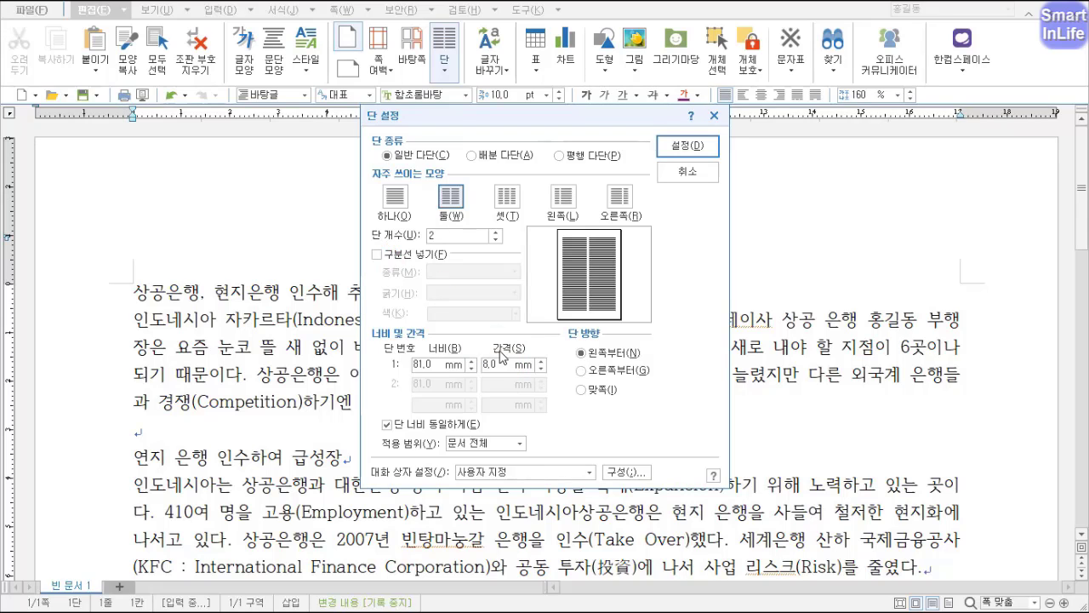
{"action": "left_click", "coordinate": [378, 255]}
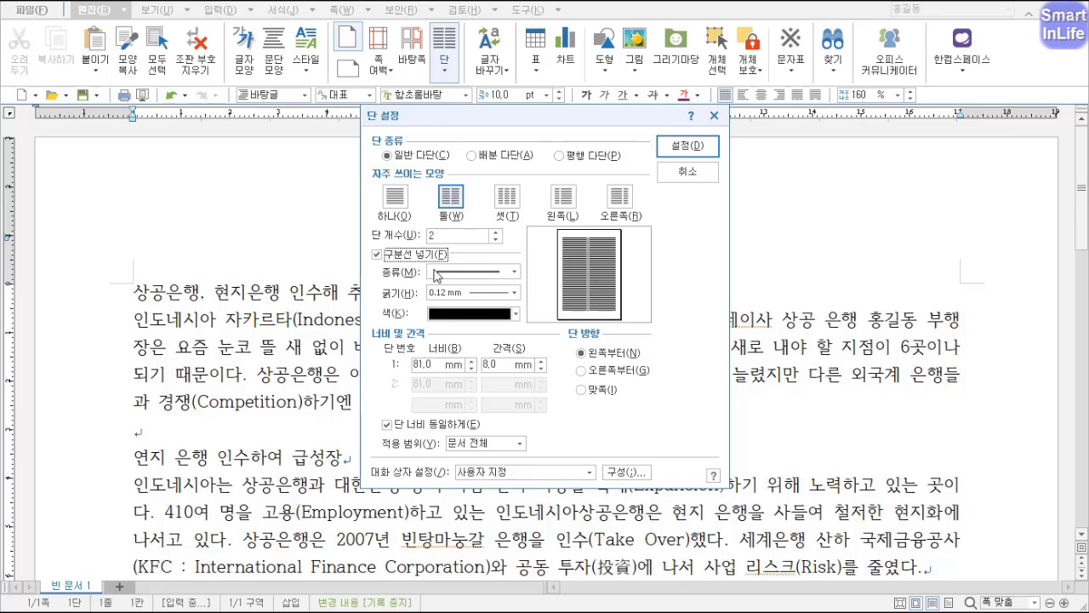
{"action": "left_click", "coordinate": [514, 271]}
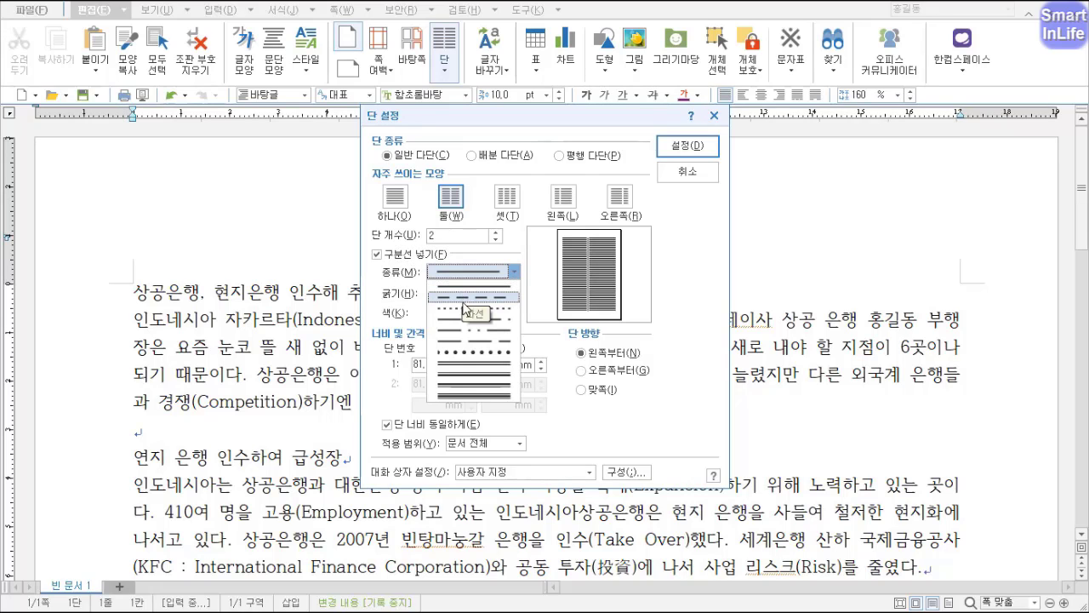
{"action": "left_click", "coordinate": [504, 281]}
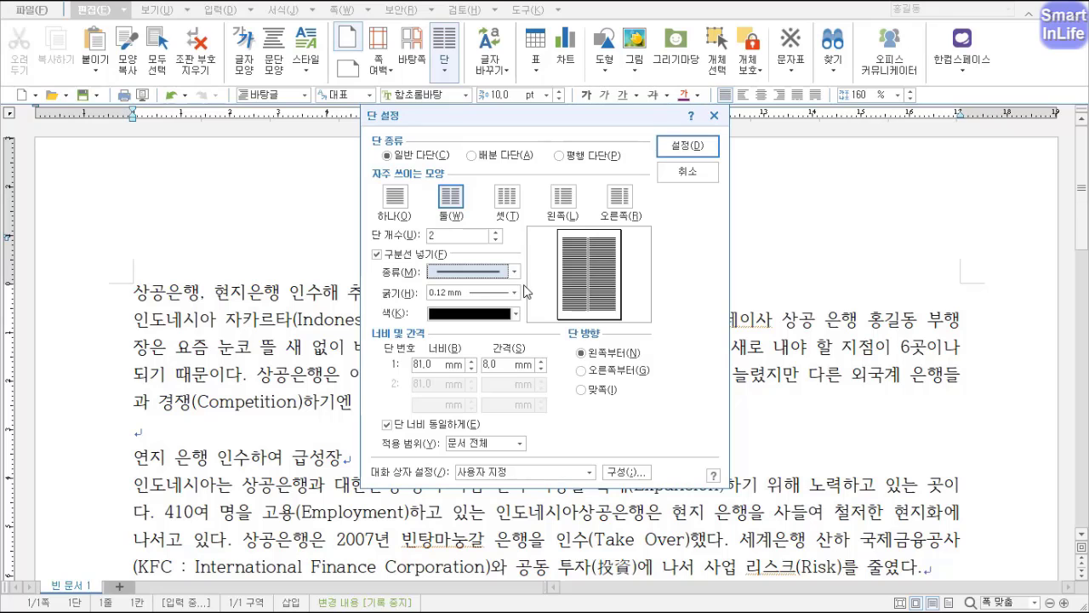
{"action": "left_click", "coordinate": [687, 145]}
Examine the two-column layout, including the branch-count table and where the text breaks between the columns
{"action": "scroll", "coordinate": [473, 314], "scroll_direction": "down", "scroll_amount": 10}
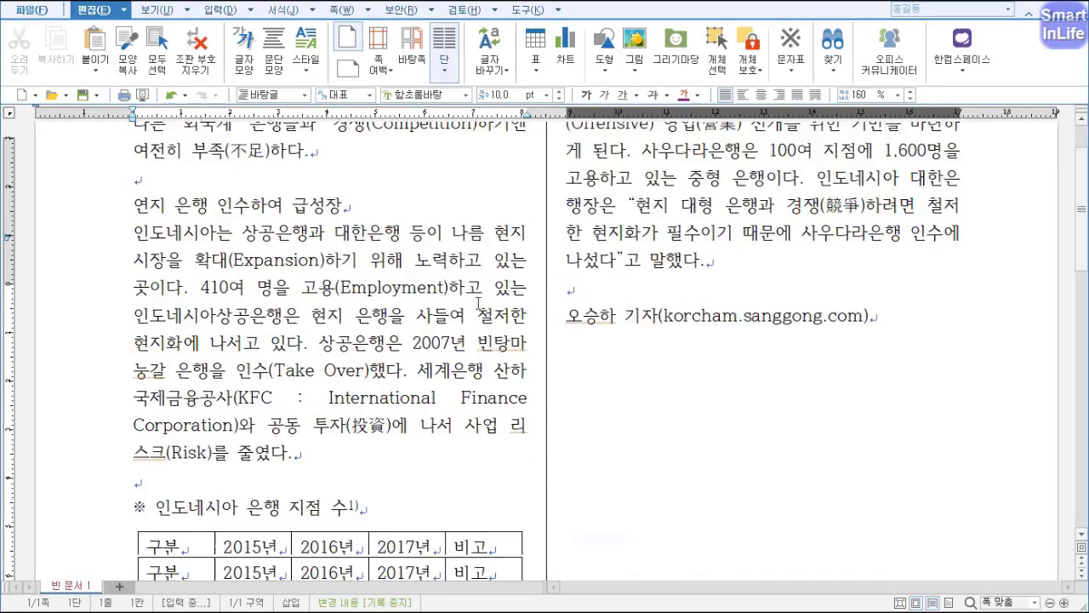
{"action": "scroll", "coordinate": [478, 303], "scroll_direction": "up", "scroll_amount": 5}
{"action": "scroll", "coordinate": [478, 303], "scroll_direction": "up", "scroll_amount": 5}
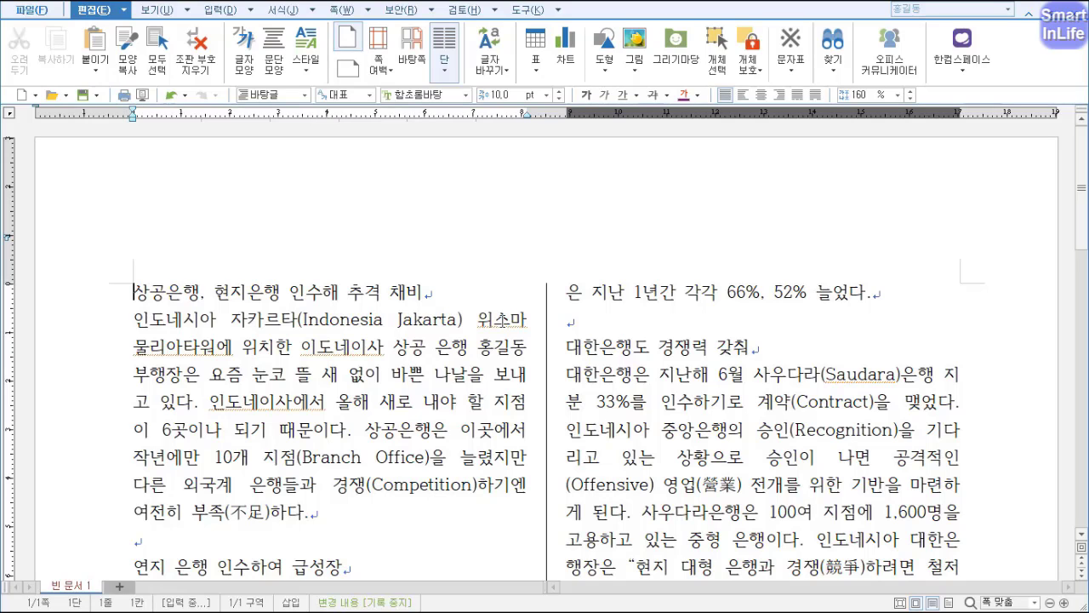
{"action": "left_click", "coordinate": [347, 293]}
{"action": "scroll", "coordinate": [418, 277], "scroll_direction": "down", "scroll_amount": 10}
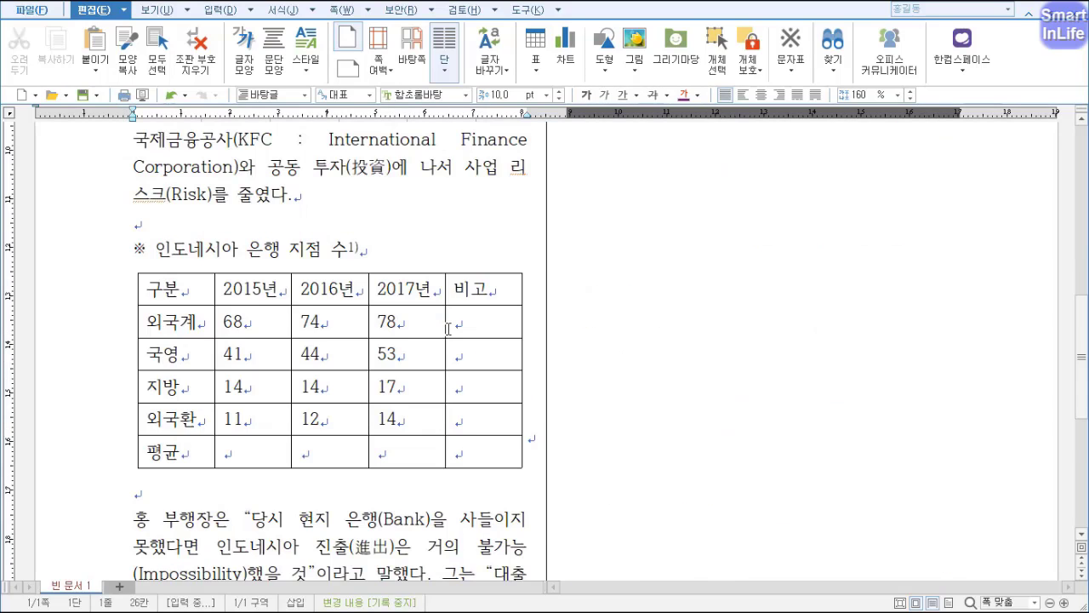
{"action": "left_click", "coordinate": [418, 277]}
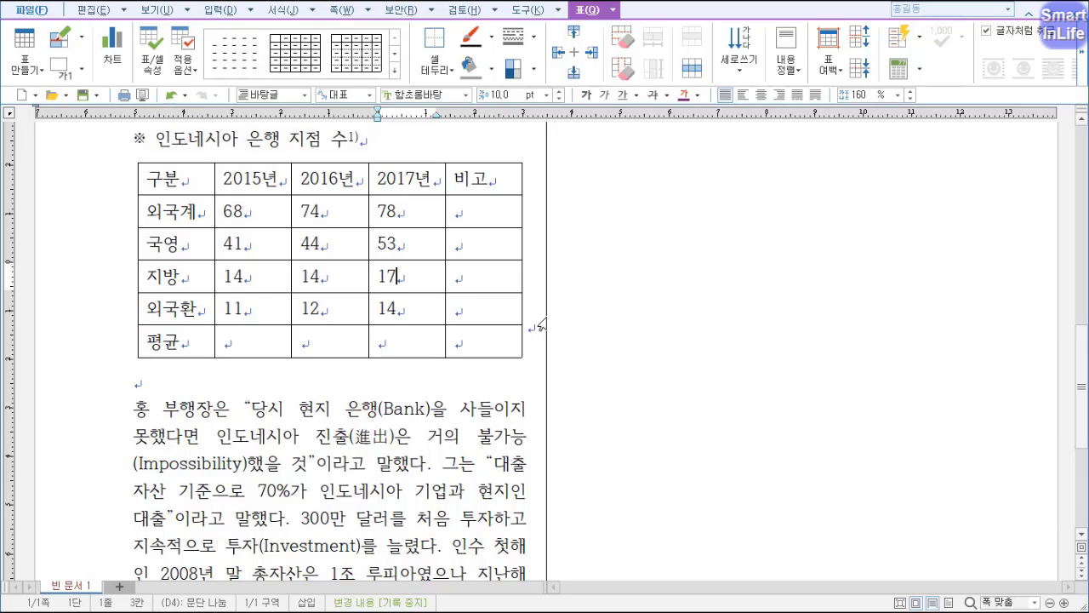
{"action": "scroll", "coordinate": [334, 405], "scroll_direction": "up", "scroll_amount": 5}
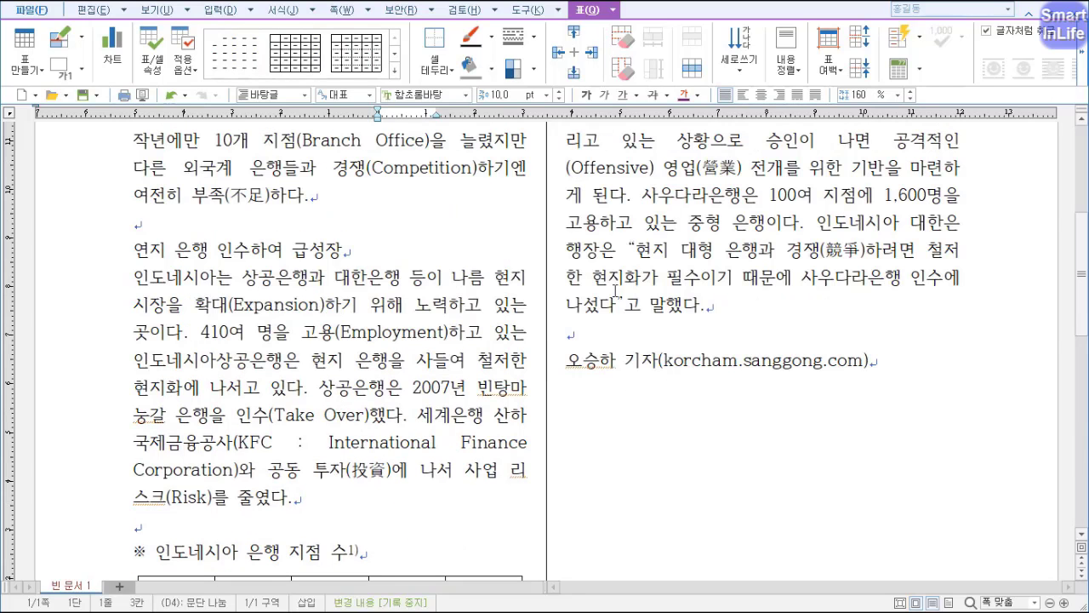
{"action": "scroll", "coordinate": [413, 372], "scroll_direction": "up", "scroll_amount": 4}
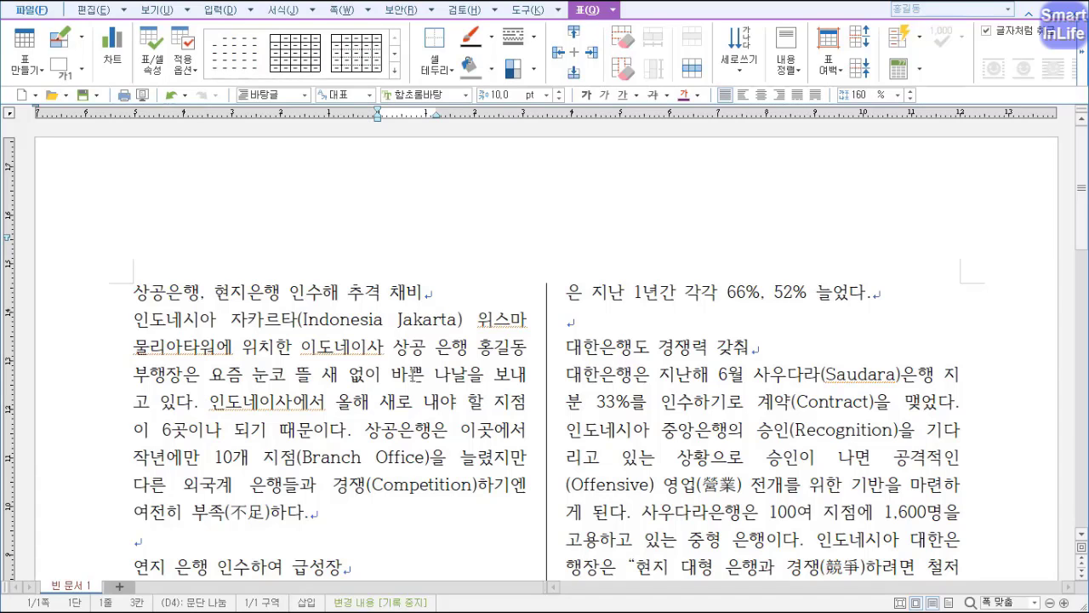
{"action": "left_click_drag", "start_coordinate": [736, 291], "coordinate": [761, 289]}
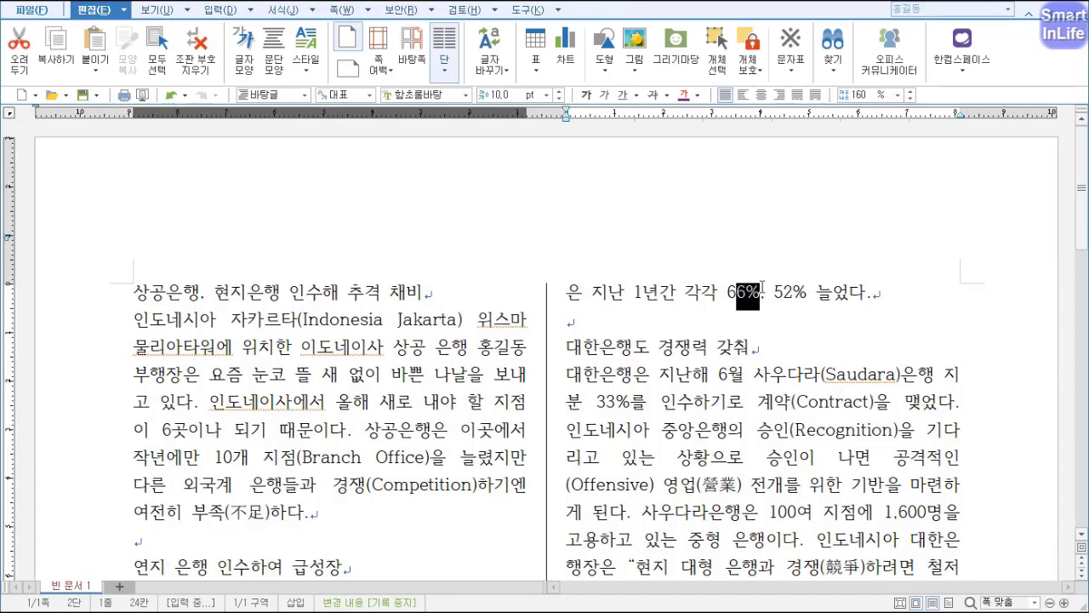
{"action": "left_click", "coordinate": [339, 292]}
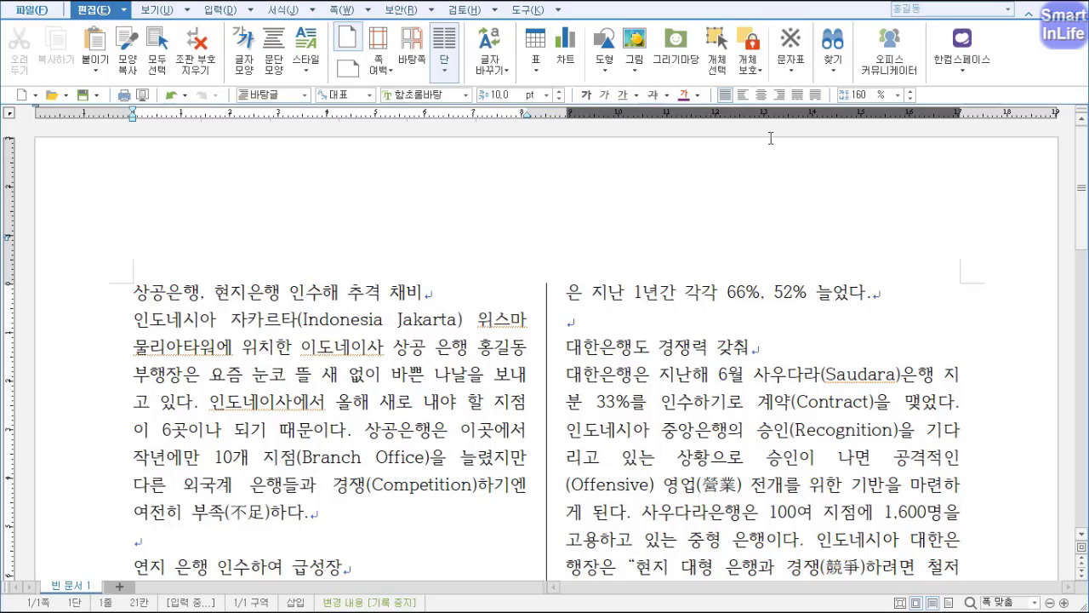
Select the whole article text to check its line spacing and paragraph alignment
{"action": "mouse_move", "coordinate": [859, 116]}
{"action": "left_mouse_down"}
{"action": "mouse_move", "coordinate": [866, 69]}
{"action": "mouse_move", "coordinate": [865, 111]}
{"action": "left_mouse_up"}
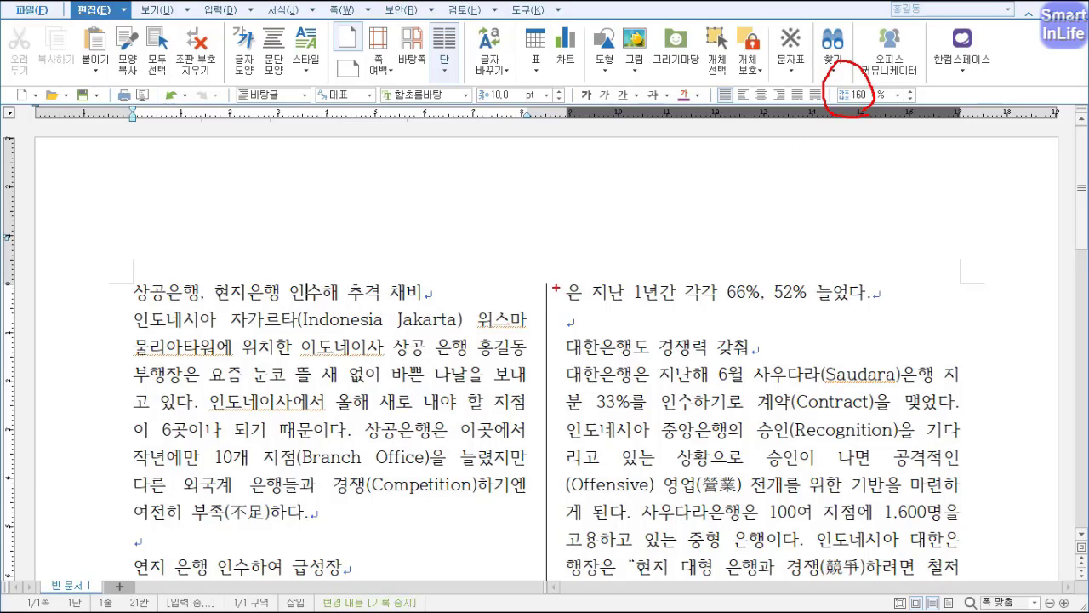
{"action": "key", "text": "Escape"}
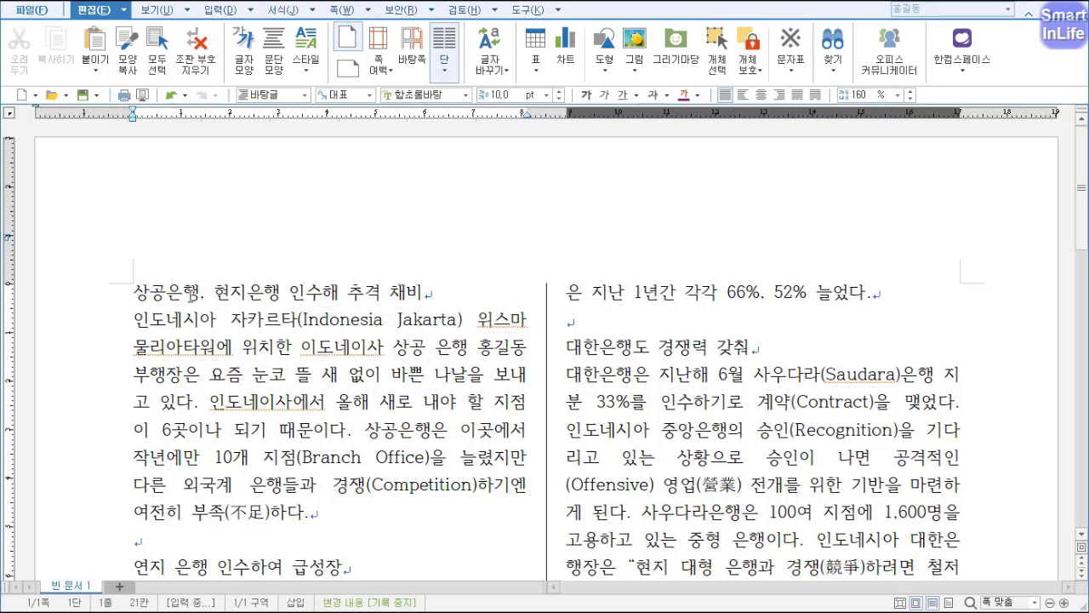
{"action": "key", "text": "ctrl+a"}
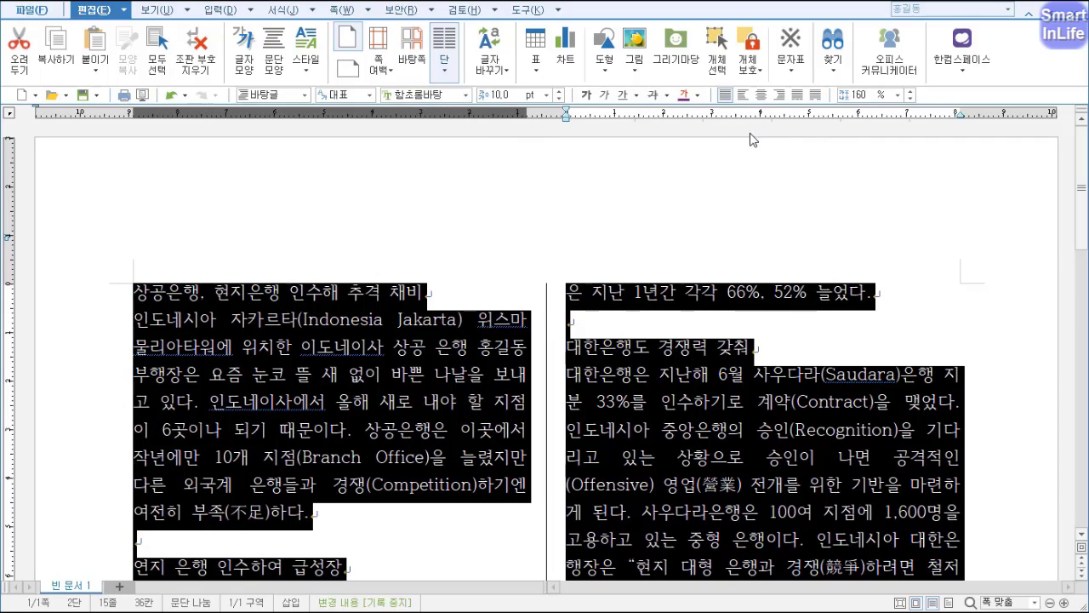
{"action": "mouse_move", "coordinate": [732, 112]}
{"action": "left_mouse_down"}
{"action": "mouse_move", "coordinate": [738, 81]}
{"action": "mouse_move", "coordinate": [726, 110]}
{"action": "left_mouse_up"}
{"action": "key", "text": "Escape"}
{"action": "left_click", "coordinate": [426, 381]}
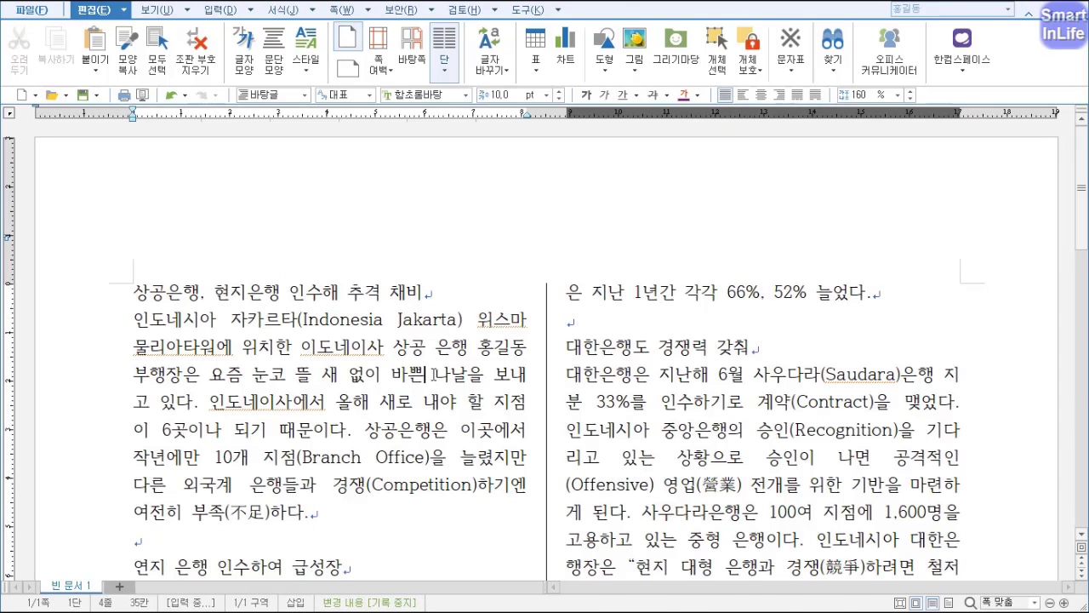
Select all cells of the branch-count table to check their text alignment against the surrounding article
{"action": "scroll", "coordinate": [425, 382], "scroll_direction": "down", "scroll_amount": 6}
{"action": "double_click", "coordinate": [351, 392]}
{"action": "left_click", "coordinate": [351, 392]}
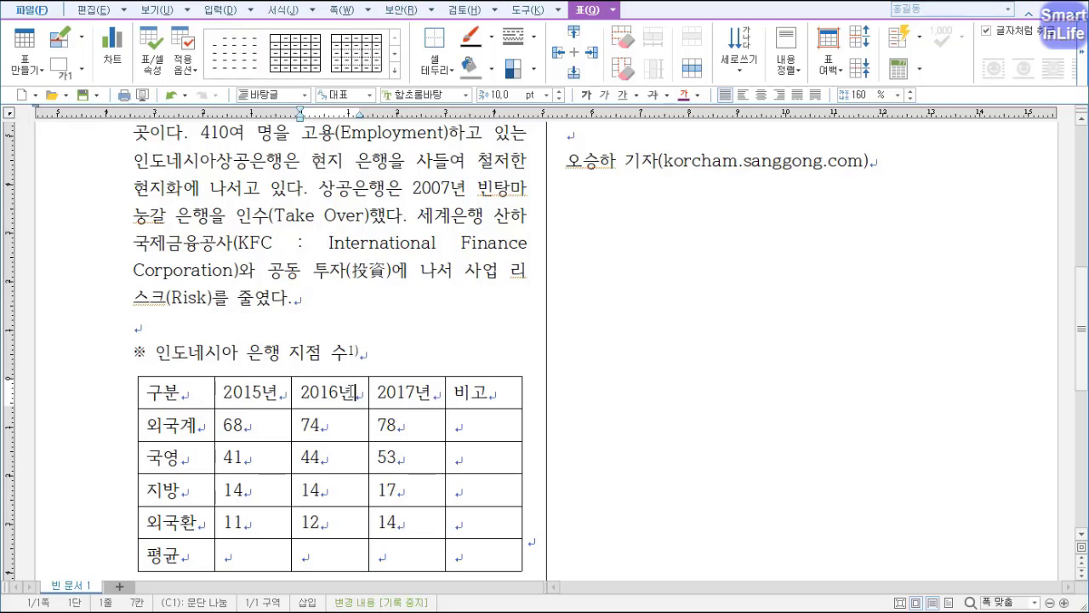
{"action": "key", "text": "F5"}
{"action": "key", "text": "F5"}
{"action": "key", "text": "F5"}
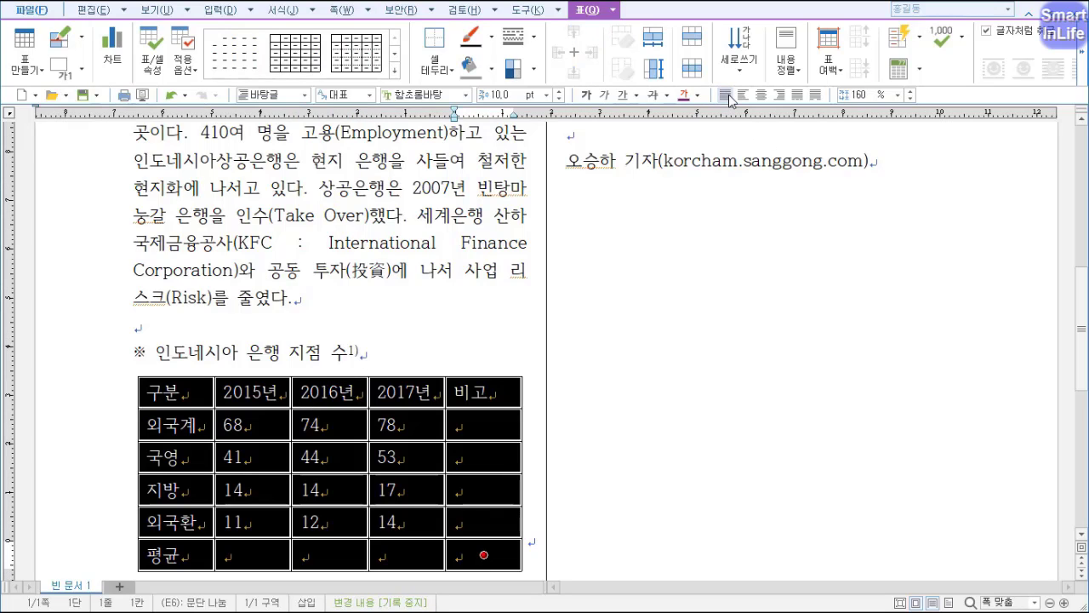
{"action": "scroll", "coordinate": [428, 357], "scroll_direction": "down", "scroll_amount": 1}
{"action": "left_click", "coordinate": [415, 260]}
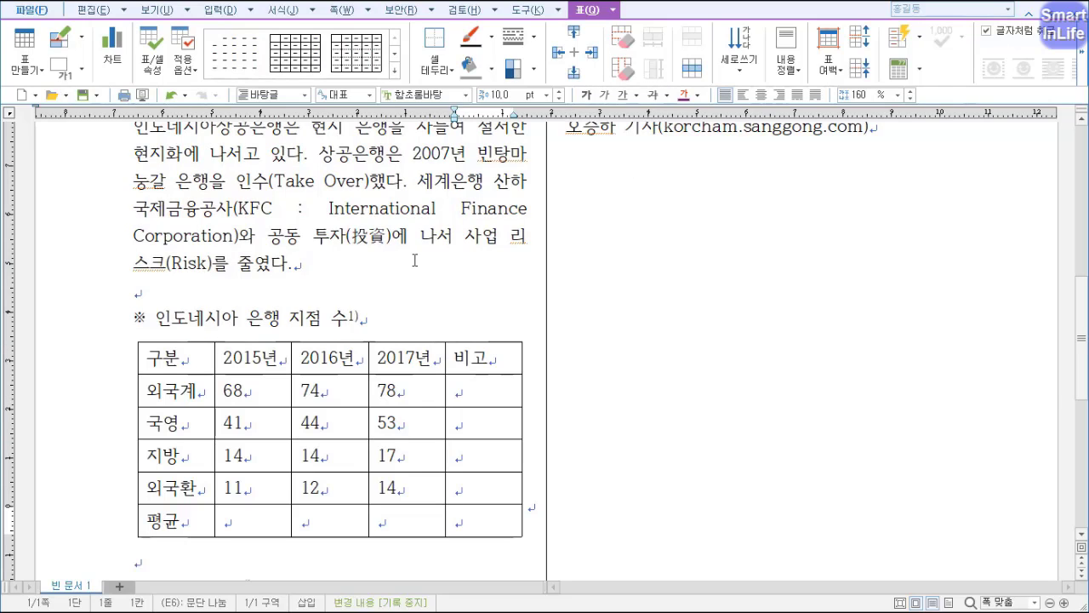
{"action": "scroll", "coordinate": [411, 241], "scroll_direction": "down", "scroll_amount": 3}
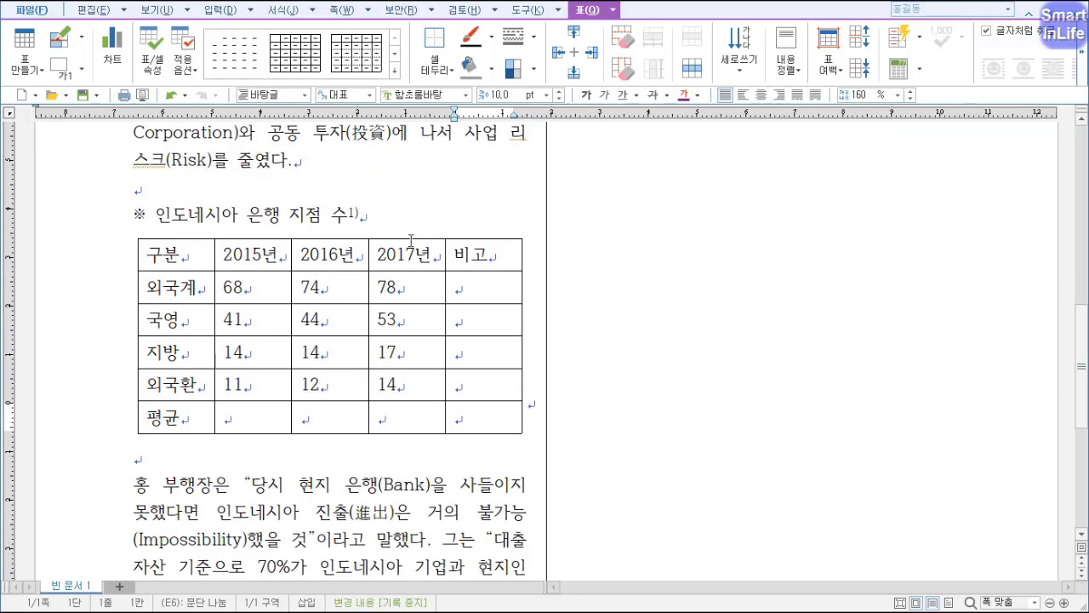
{"action": "scroll", "coordinate": [411, 240], "scroll_direction": "up", "scroll_amount": 15}
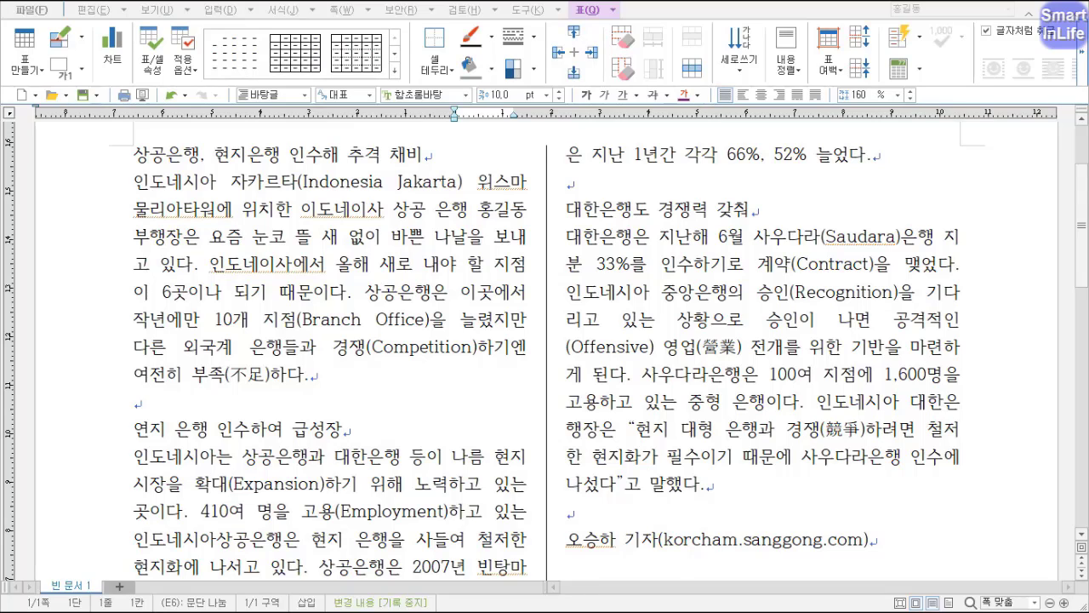
Give the paragraph directly below the branch-count table a first-line indent of 10 pt
{"action": "left_click", "coordinate": [536, 538]}
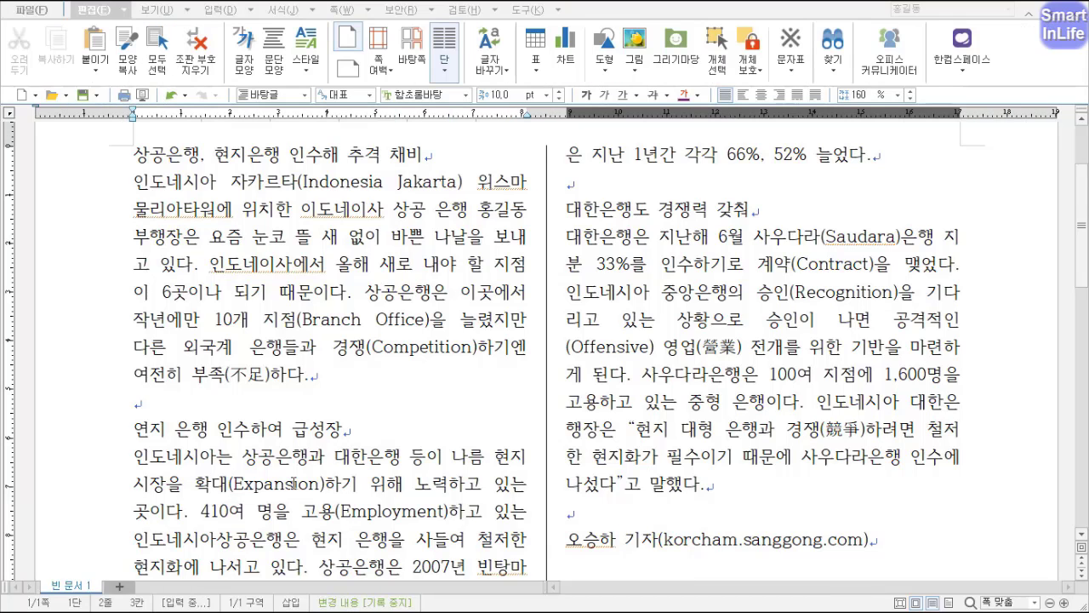
{"action": "scroll", "coordinate": [308, 345], "scroll_direction": "down", "scroll_amount": 5}
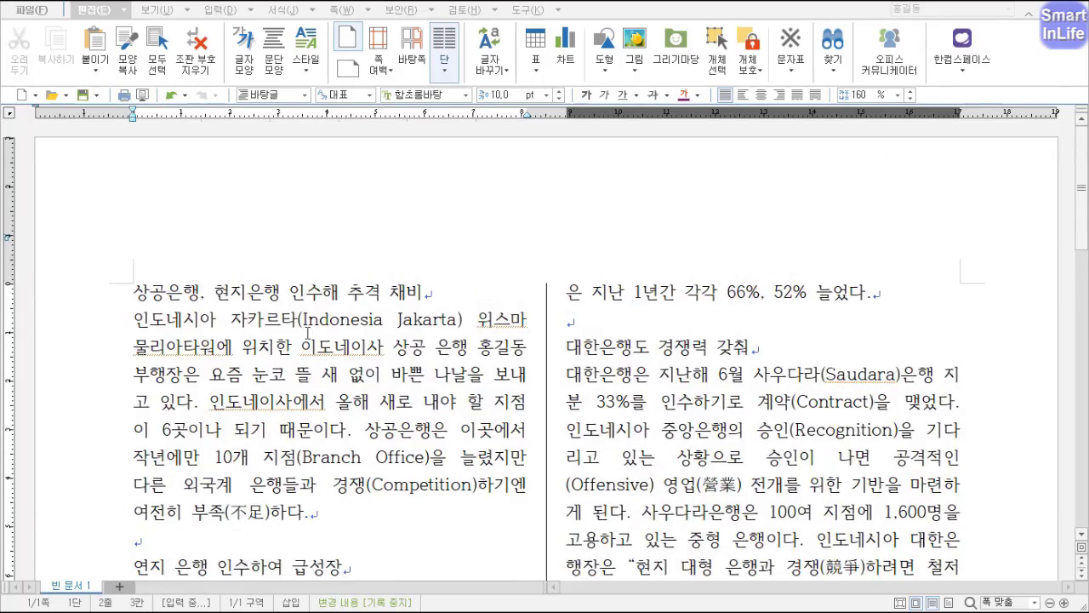
{"action": "scroll", "coordinate": [306, 347], "scroll_direction": "down", "scroll_amount": 8}
{"action": "scroll", "coordinate": [196, 380], "scroll_direction": "up", "scroll_amount": 5}
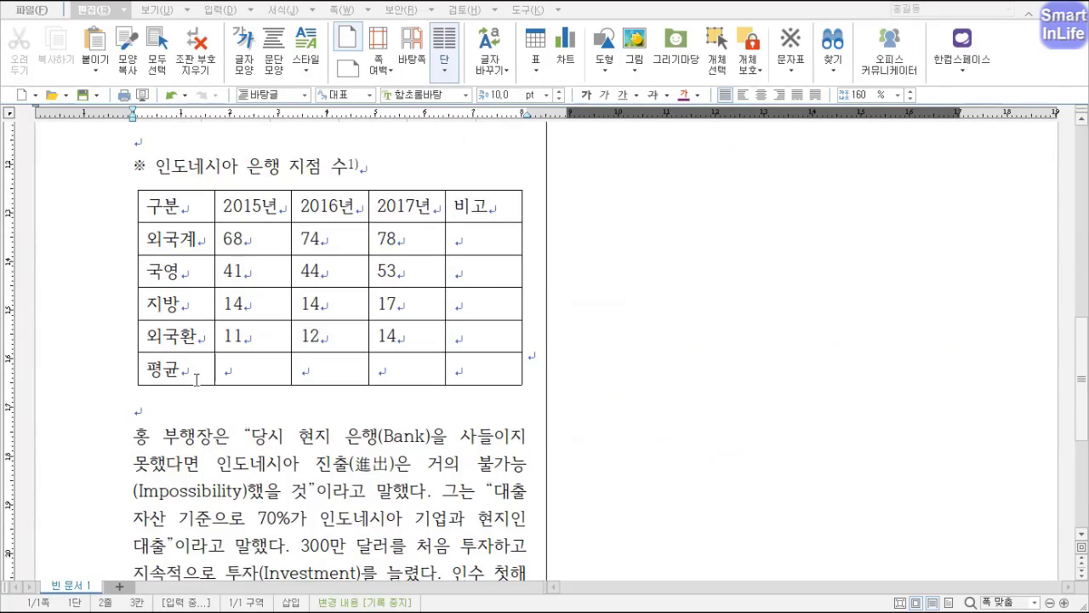
{"action": "left_click", "coordinate": [151, 439]}
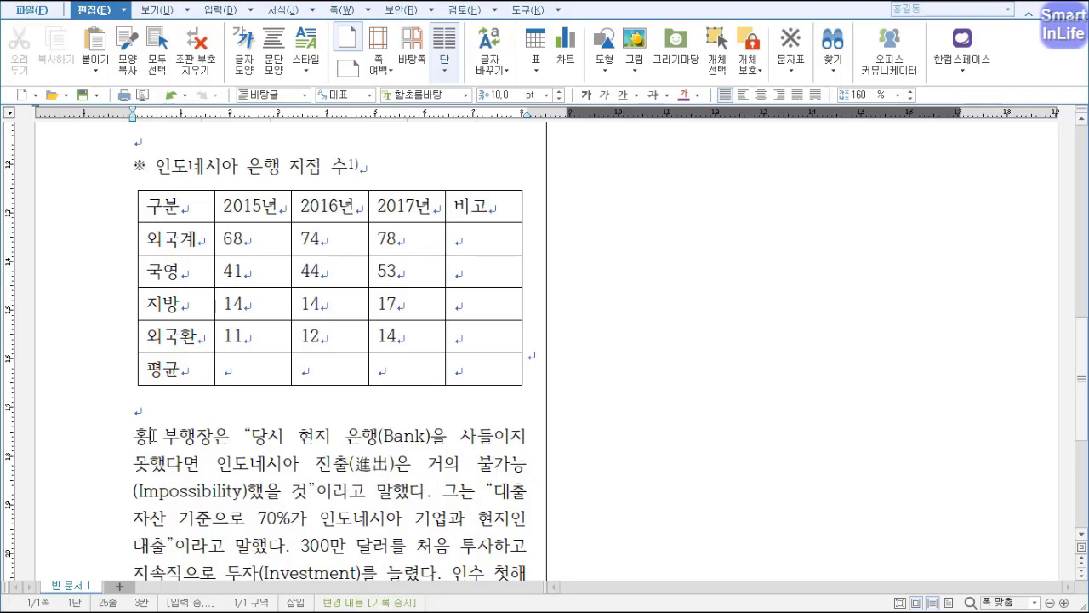
{"action": "key", "text": "alt+t"}
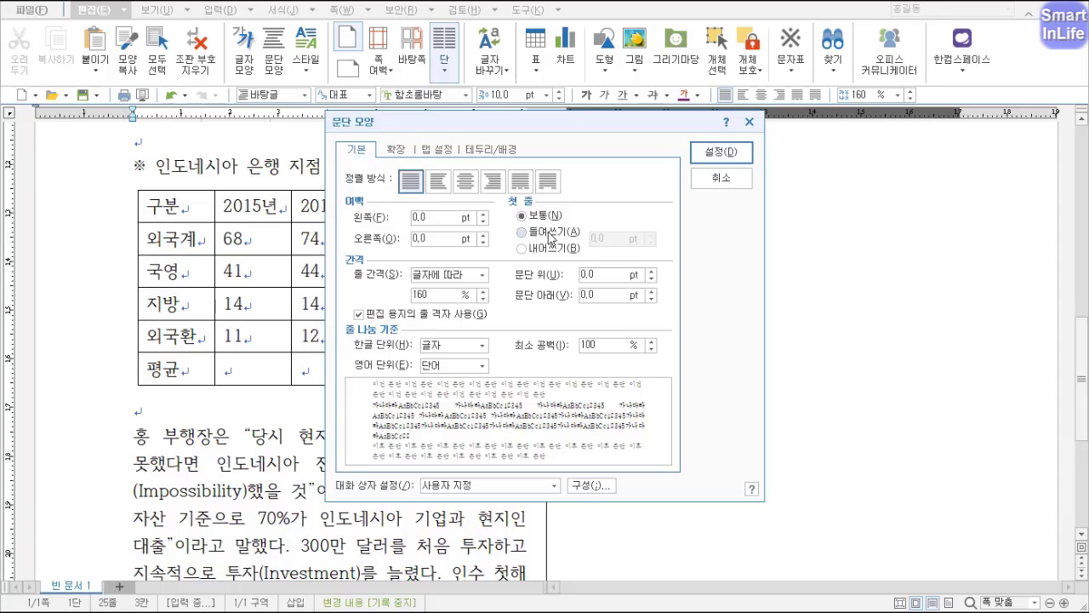
{"action": "left_click", "coordinate": [575, 240]}
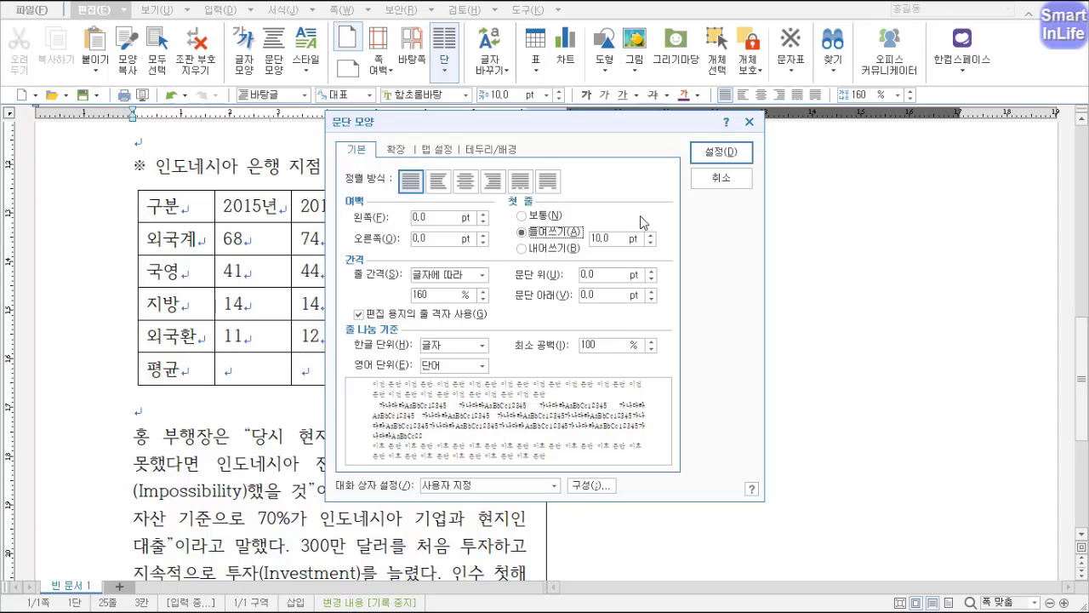
{"action": "left_click", "coordinate": [706, 157]}
{"action": "scroll", "coordinate": [230, 457], "scroll_direction": "down", "scroll_amount": 3}
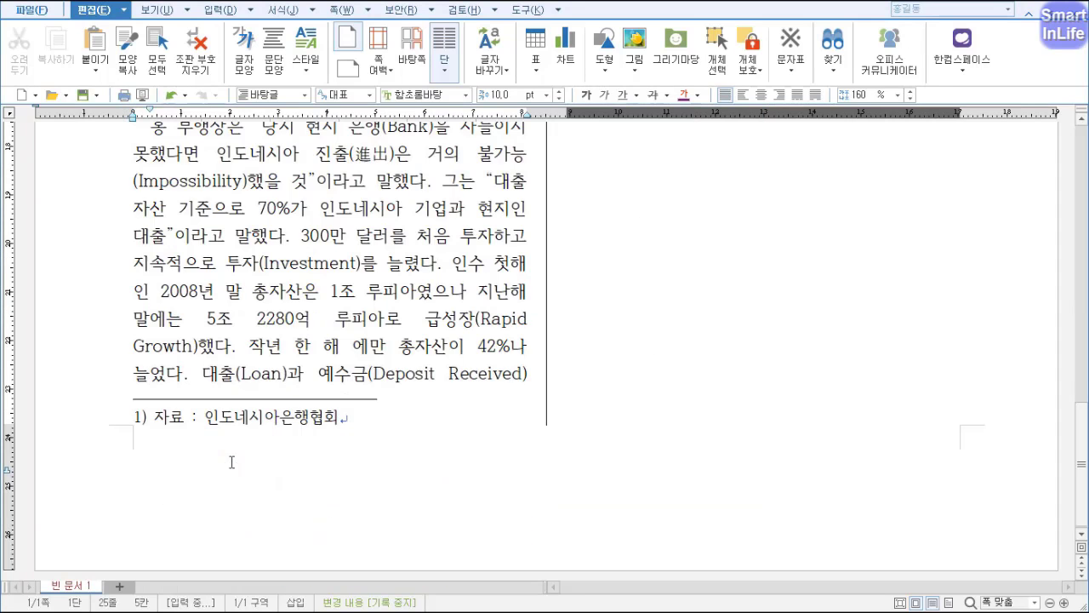
Try a first-line indent on the paragraph under the heading 대한은행도 경쟁력 갖춰, and undo it
{"action": "scroll", "coordinate": [627, 395], "scroll_direction": "up", "scroll_amount": 10}
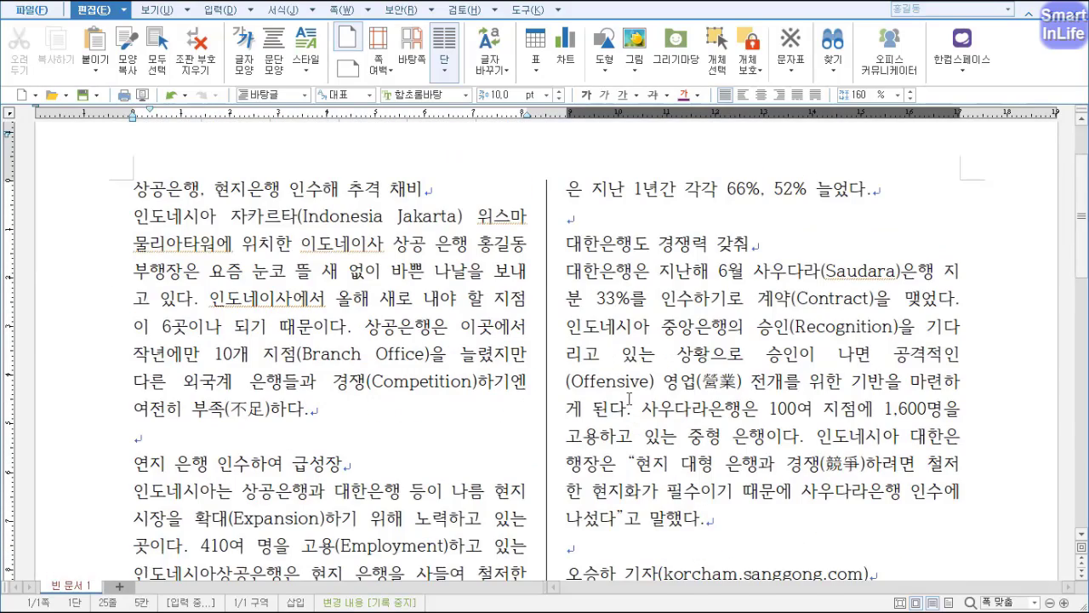
{"action": "left_click", "coordinate": [620, 273]}
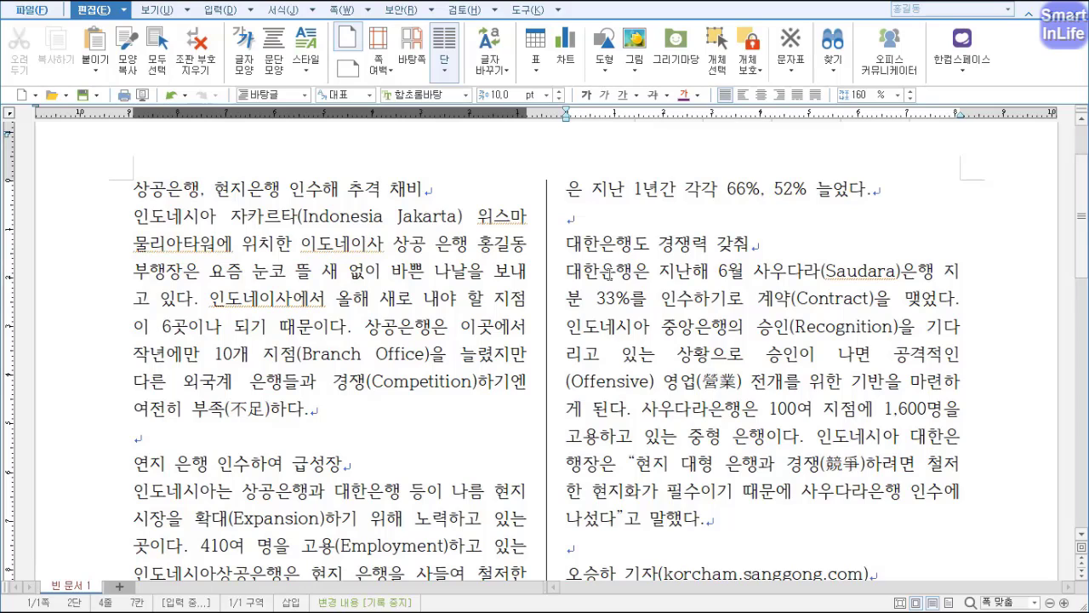
{"action": "key", "text": "alt+t"}
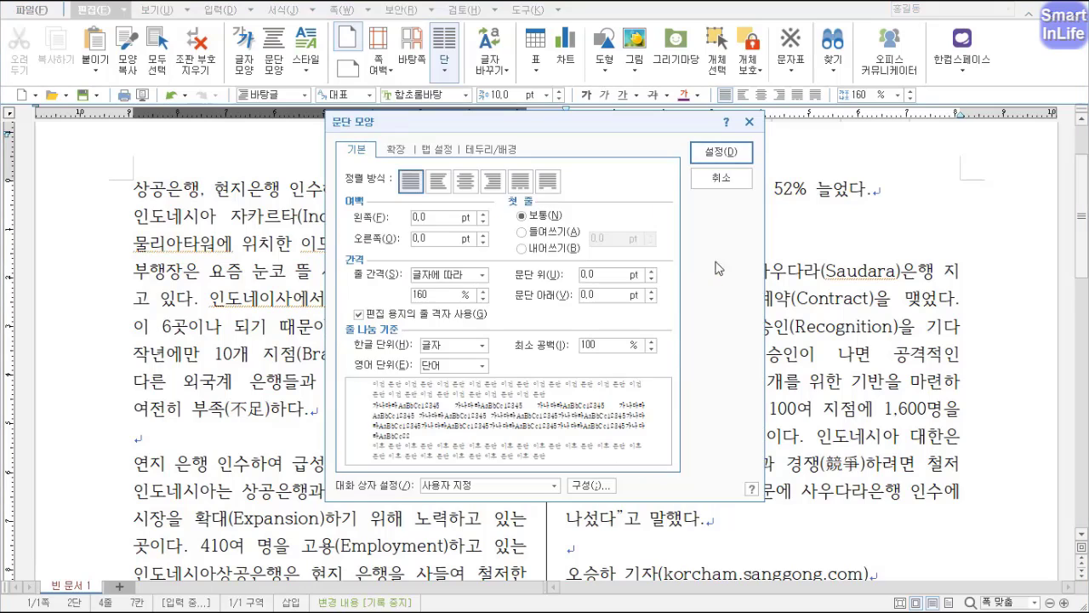
{"action": "left_click", "coordinate": [554, 240]}
{"action": "left_click", "coordinate": [721, 153]}
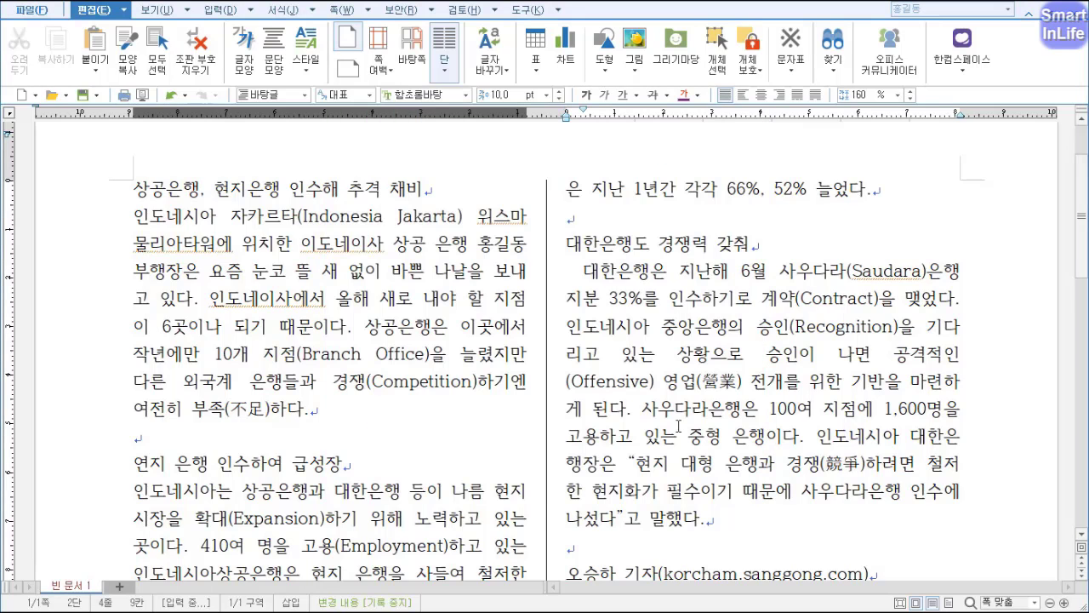
{"action": "scroll", "coordinate": [678, 426], "scroll_direction": "down", "scroll_amount": 4}
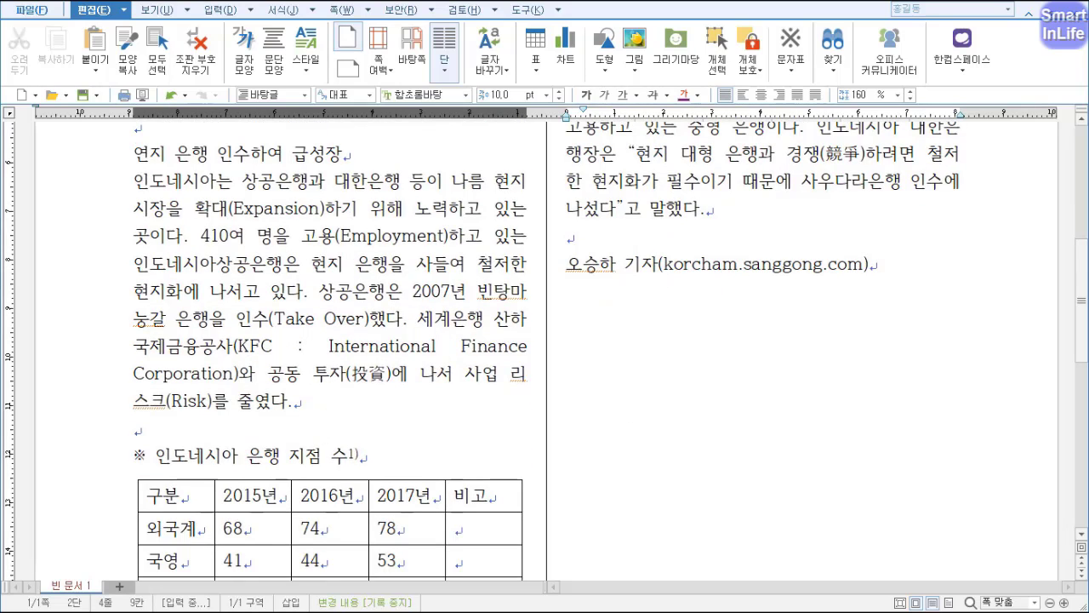
{"action": "left_click", "coordinate": [330, 376]}
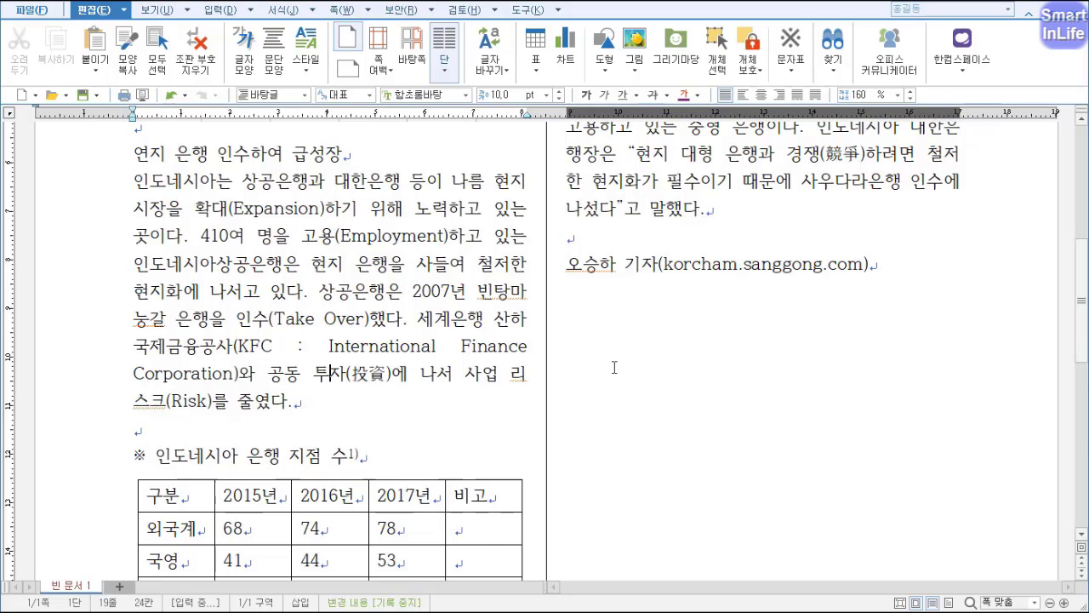
{"action": "key", "text": "ctrl+z"}
Center the text in the branch-count table's header row and in the 평균 label cell
{"action": "scroll", "coordinate": [614, 367], "scroll_direction": "down", "scroll_amount": 1}
{"action": "scroll", "coordinate": [189, 384], "scroll_direction": "down", "scroll_amount": 3}
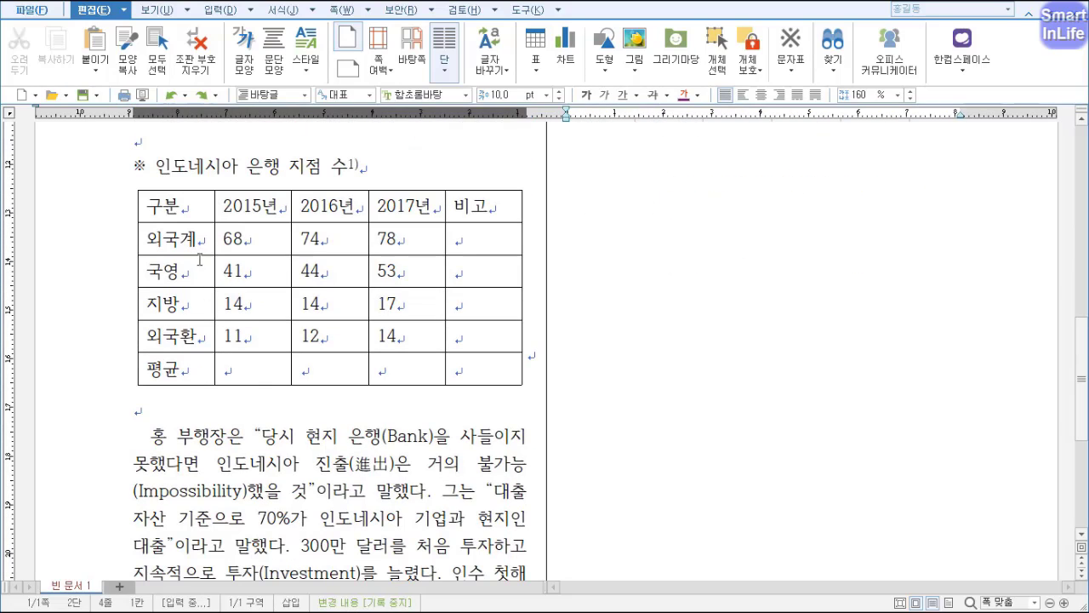
{"action": "left_click_drag", "start_coordinate": [192, 238], "coordinate": [193, 337]}
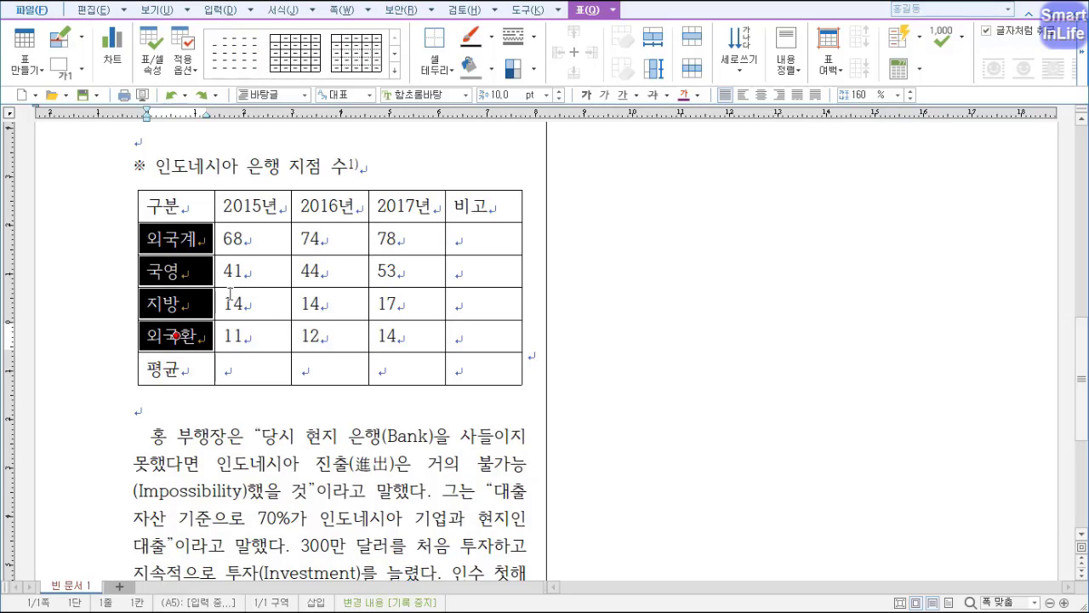
{"action": "left_click_drag", "start_coordinate": [181, 206], "coordinate": [489, 212]}
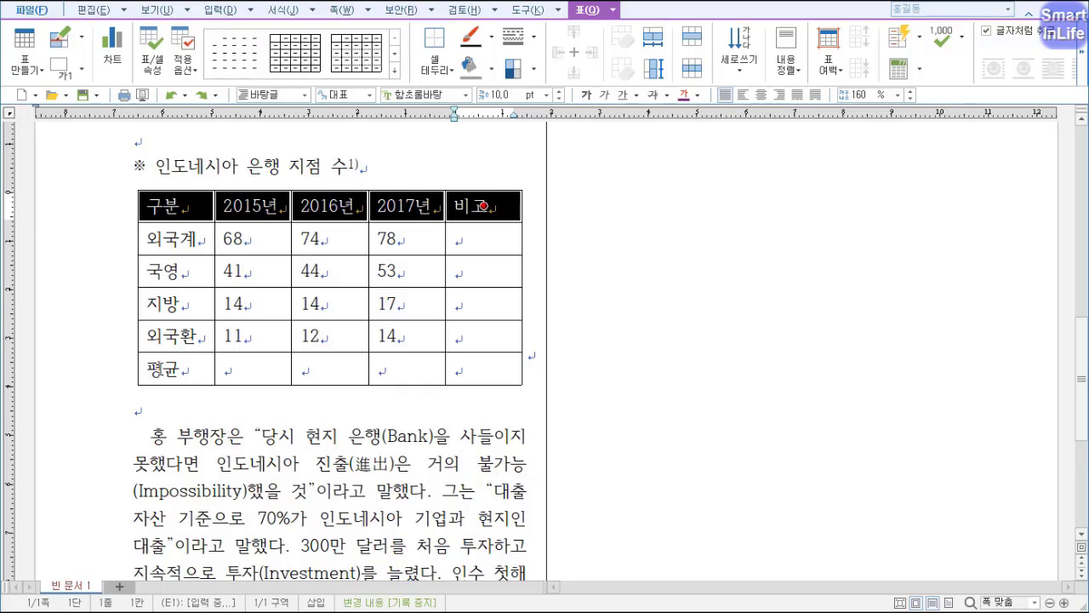
{"action": "left_click", "coordinate": [176, 369]}
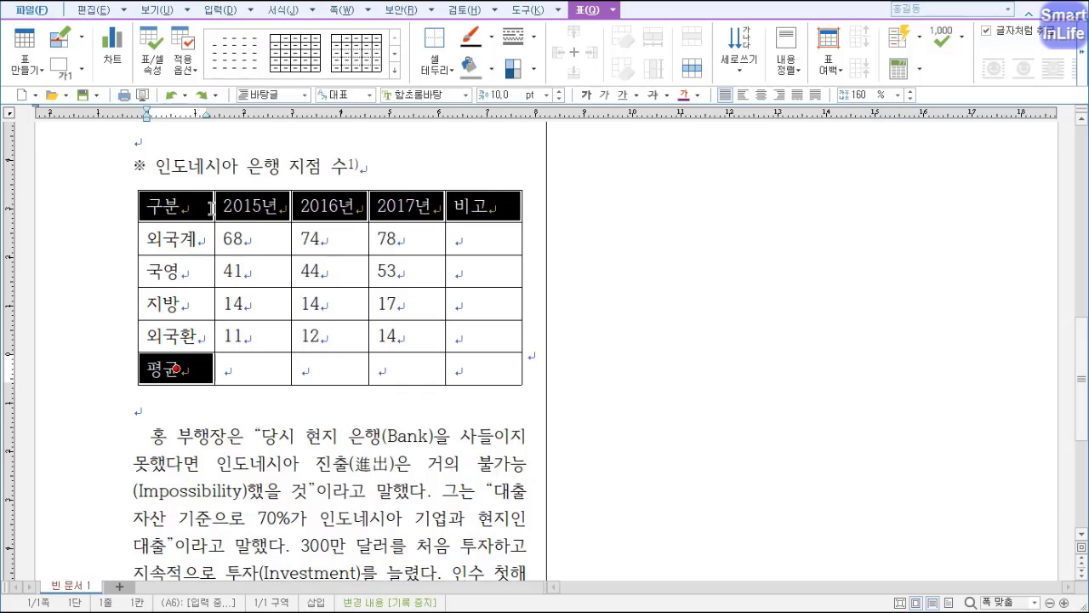
{"action": "left_click", "coordinate": [762, 95]}
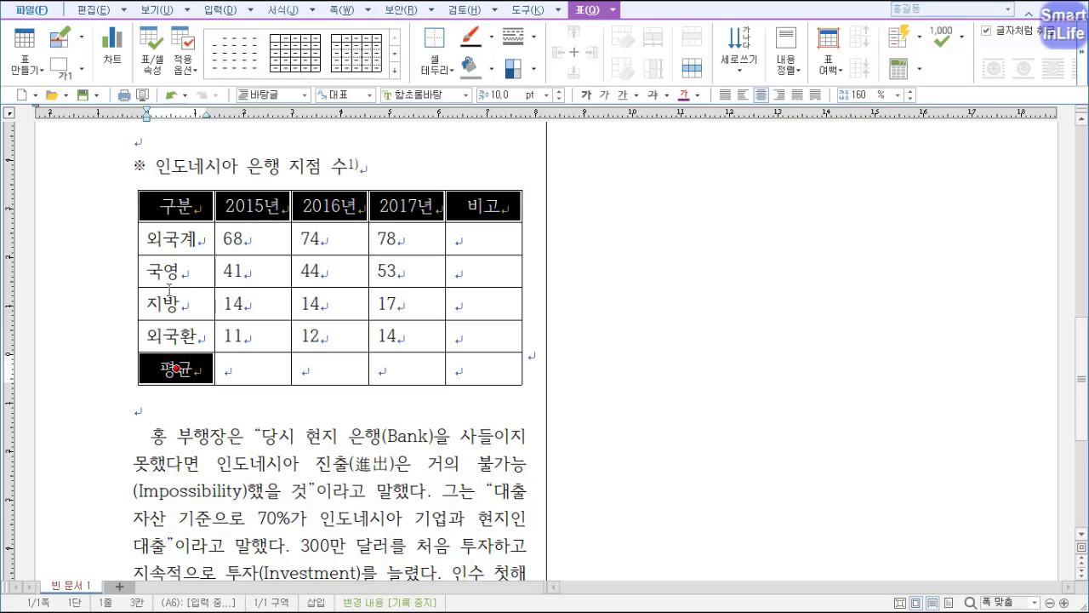
Left-align the row labels from 외국계 to 외국환 and right-align the 2015년 to 2017년 cells below the header, including the 평균 row
{"action": "left_click_drag", "start_coordinate": [195, 237], "coordinate": [196, 331]}
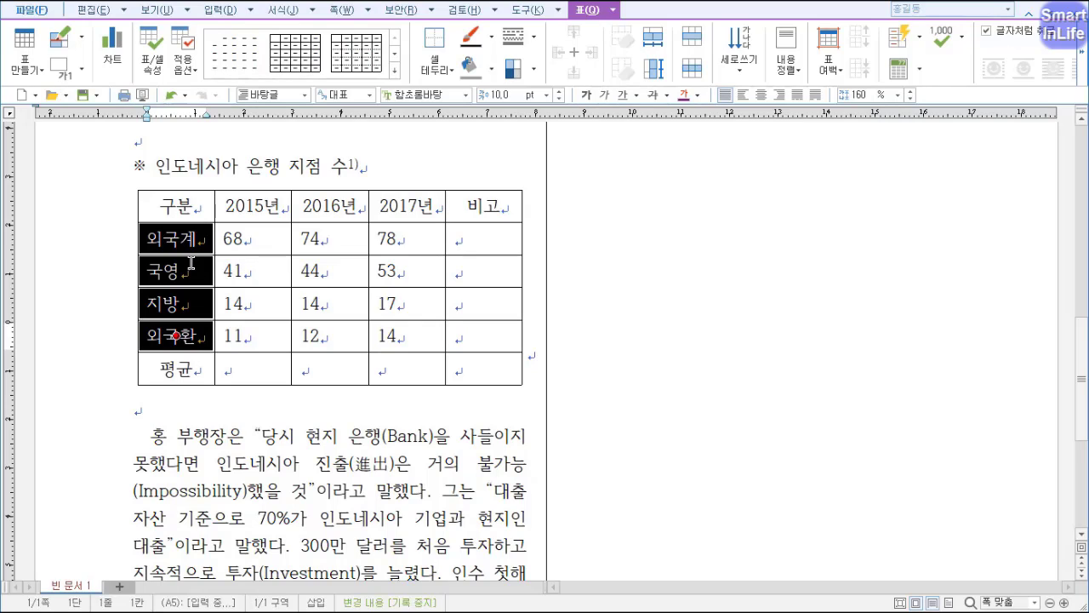
{"action": "left_click", "coordinate": [744, 95]}
{"action": "left_click_drag", "start_coordinate": [260, 239], "coordinate": [272, 367]}
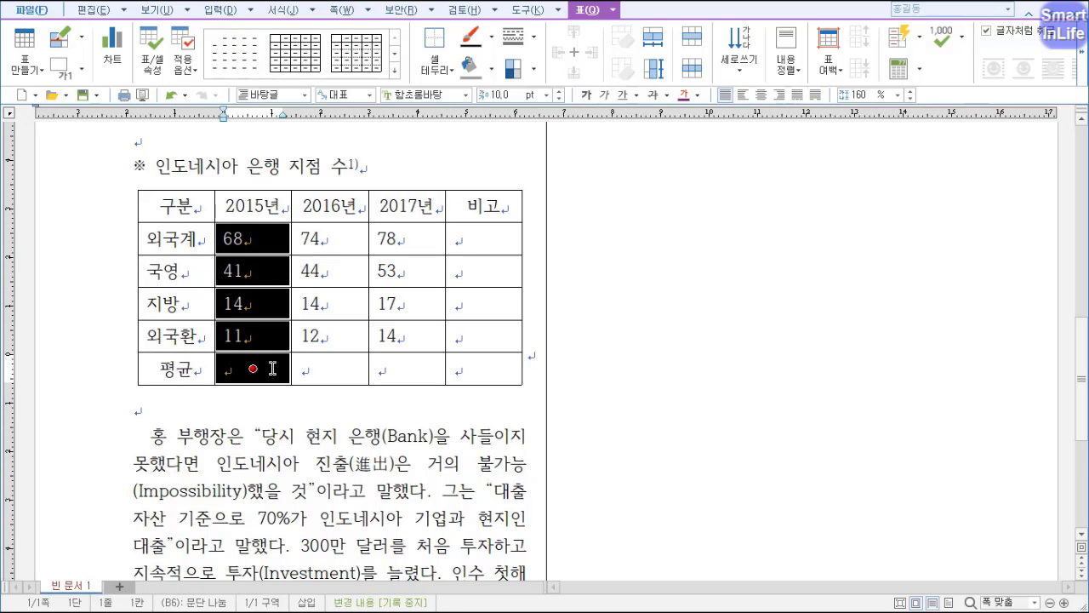
{"action": "left_click_drag", "start_coordinate": [273, 369], "coordinate": [400, 369]}
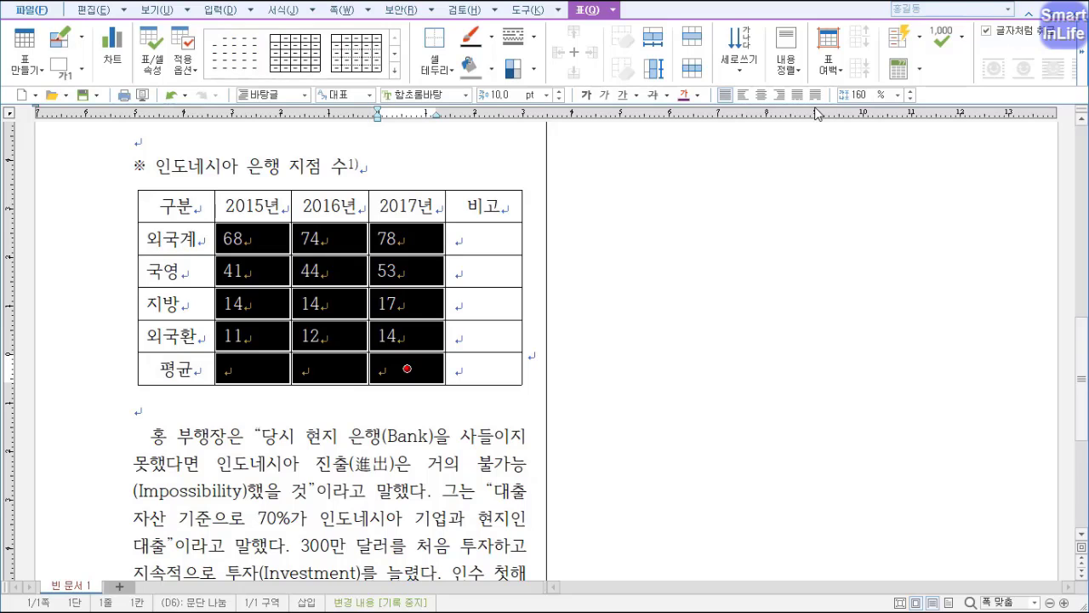
{"action": "left_click", "coordinate": [778, 94]}
{"action": "left_click", "coordinate": [349, 436]}
Review the table's cell alignment and the two-column article from beginning to end
{"action": "scroll", "coordinate": [352, 433], "scroll_direction": "up", "scroll_amount": 3}
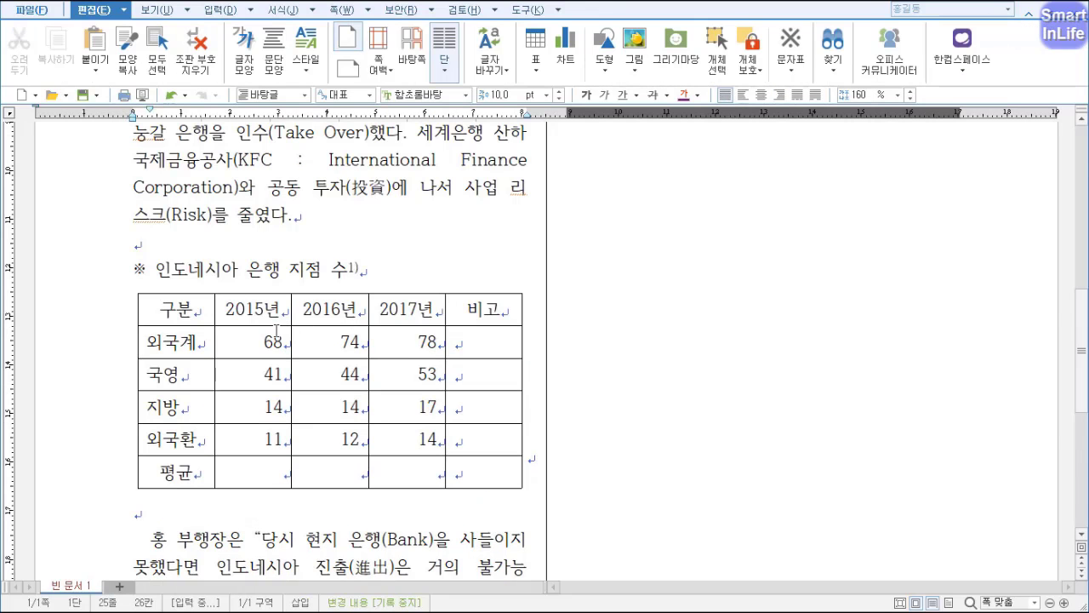
{"action": "scroll", "coordinate": [280, 340], "scroll_direction": "down", "scroll_amount": 6}
{"action": "scroll", "coordinate": [289, 362], "scroll_direction": "up", "scroll_amount": 6}
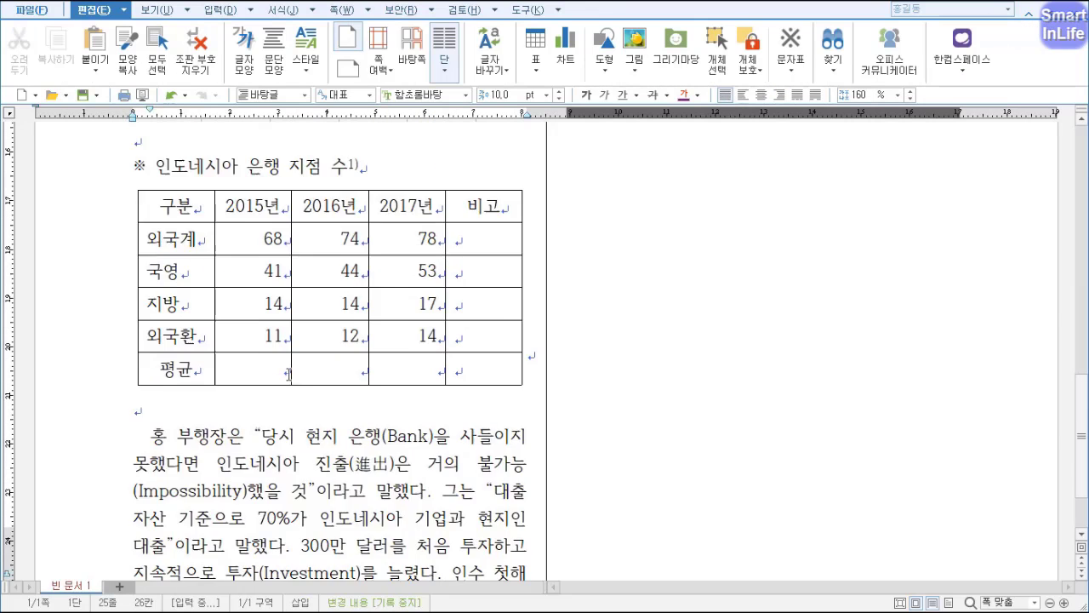
{"action": "scroll", "coordinate": [294, 370], "scroll_direction": "up", "scroll_amount": 15}
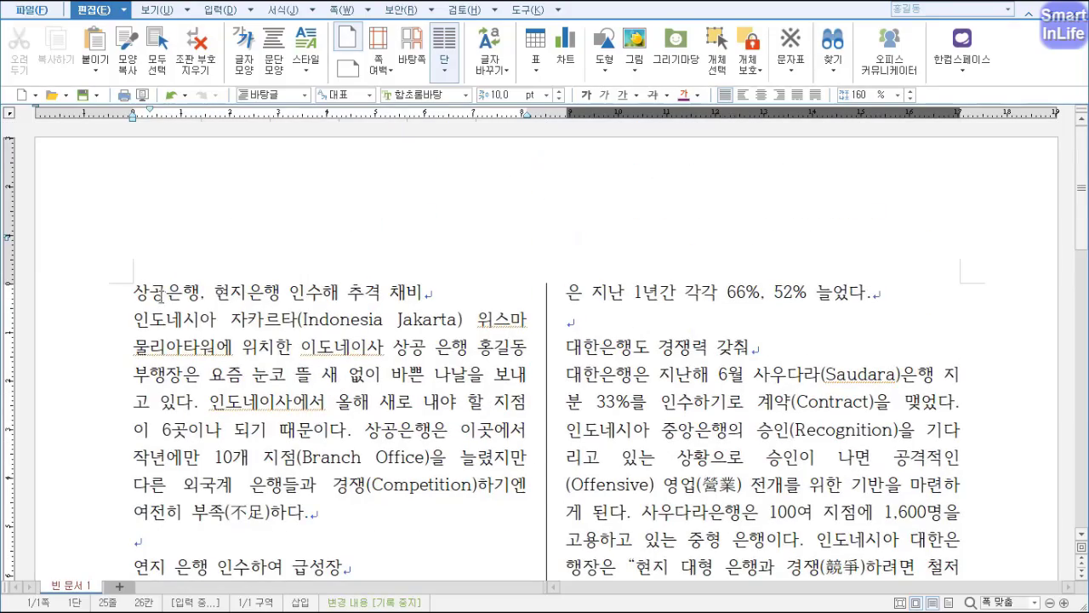
{"action": "scroll", "coordinate": [175, 335], "scroll_direction": "down", "scroll_amount": 20}
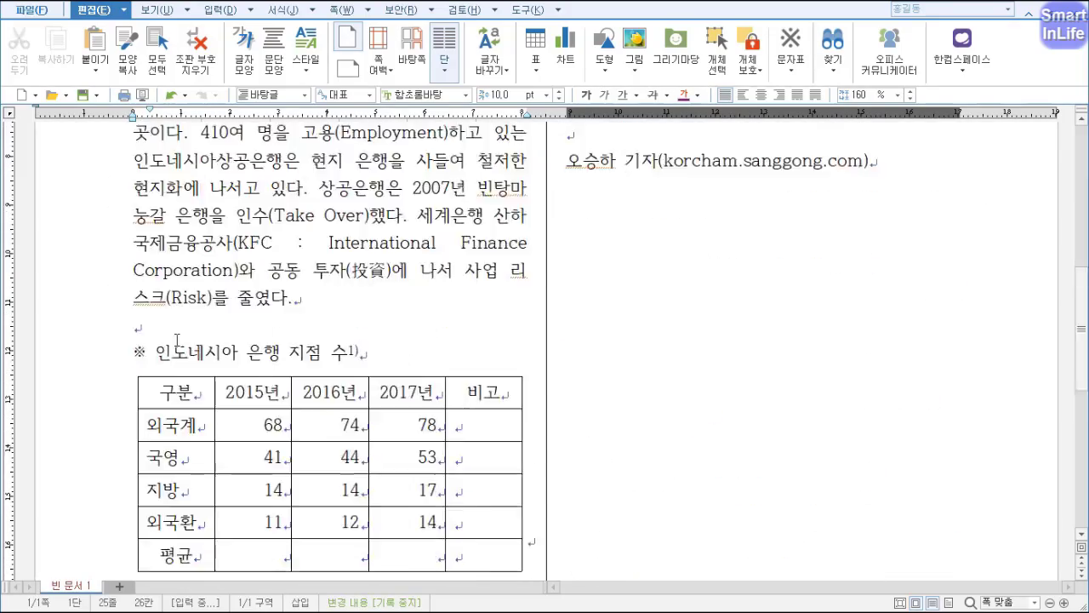
{"action": "scroll", "coordinate": [425, 357], "scroll_direction": "up", "scroll_amount": 20}
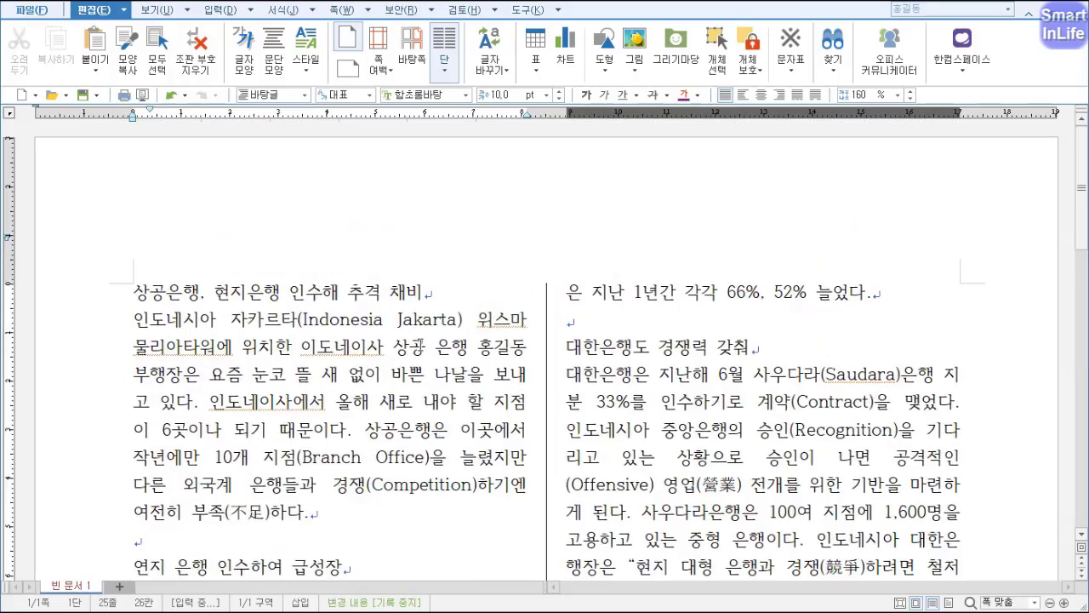
{"action": "scroll", "coordinate": [417, 351], "scroll_direction": "down", "scroll_amount": 10}
{"action": "scroll", "coordinate": [417, 351], "scroll_direction": "up", "scroll_amount": 10}
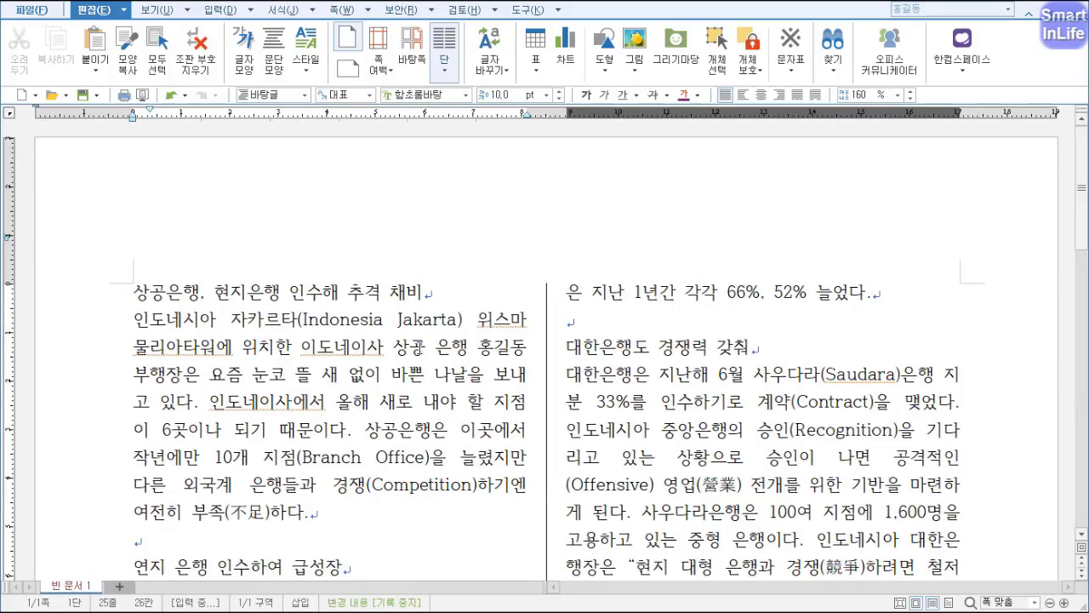